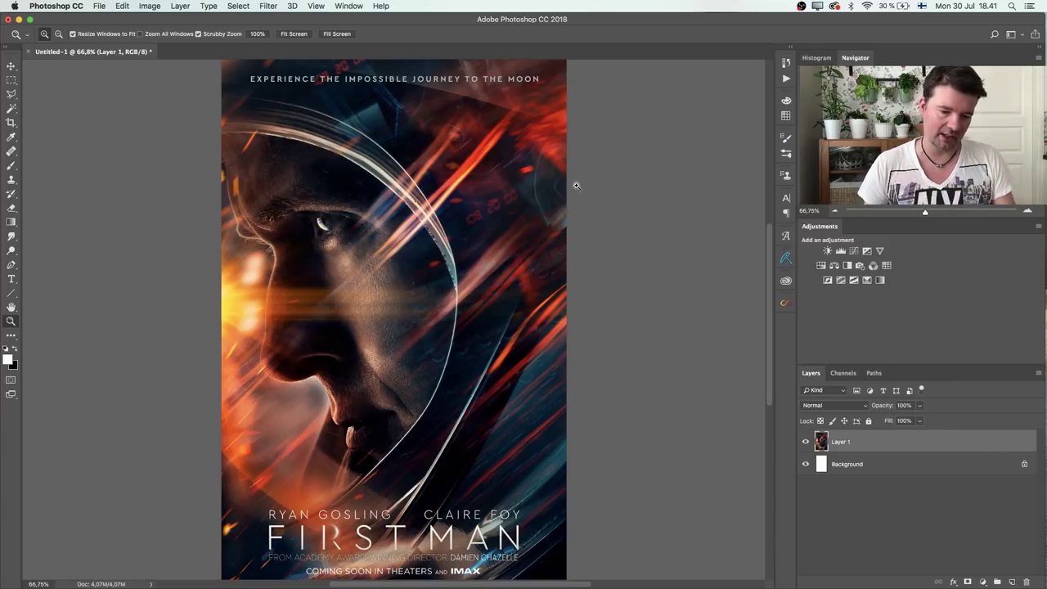
# Widen the canvas to 2000 px wide, anchored middle-left, adding black space on the right.
pyautogui.scroll(-3, 439, 231)
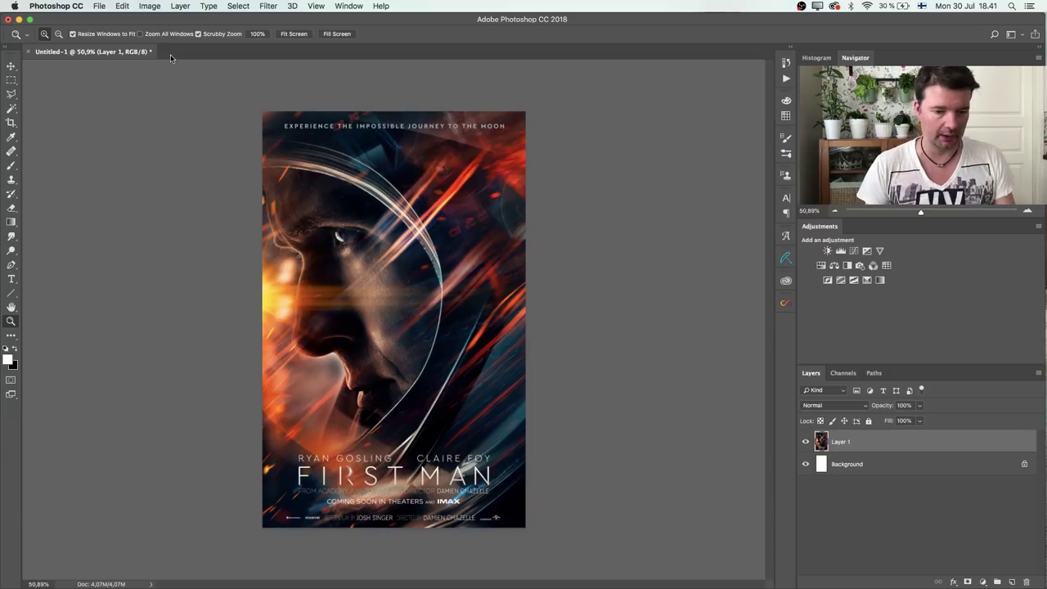
pyautogui.click(149, 6)
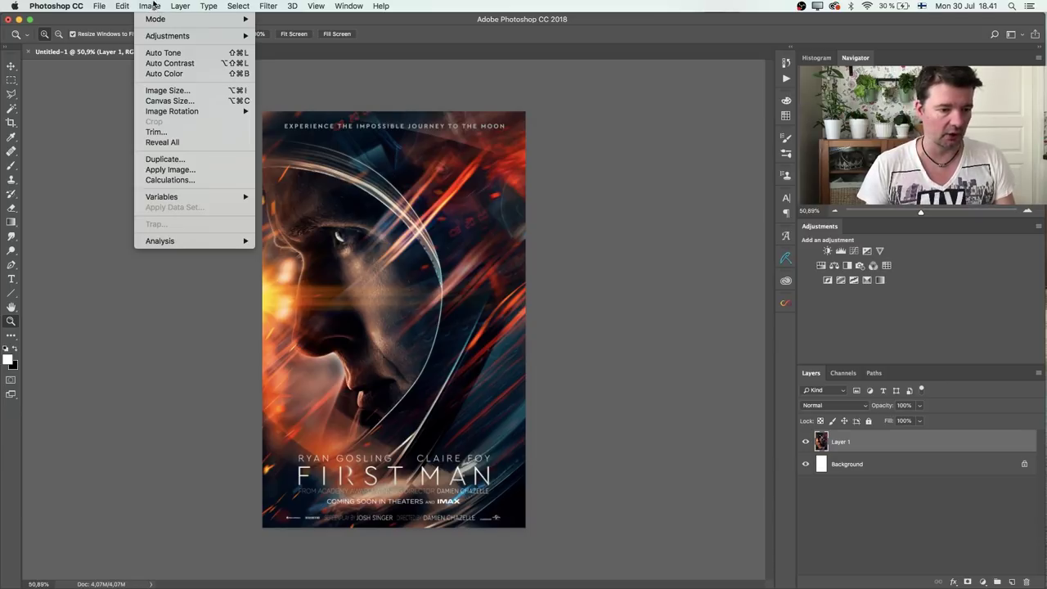
pyautogui.click(163, 100)
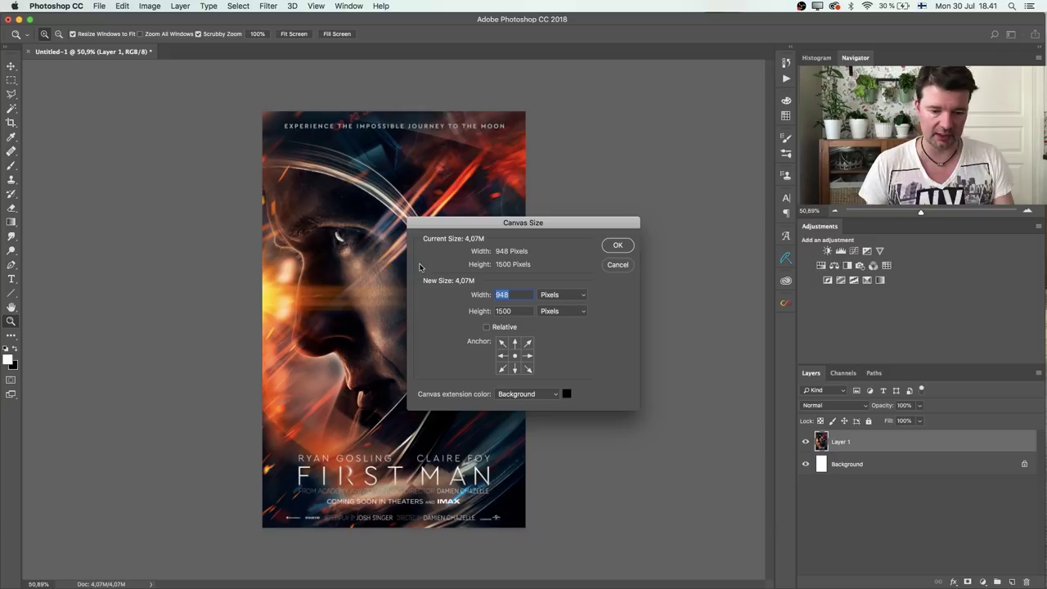
pyautogui.click(502, 357)
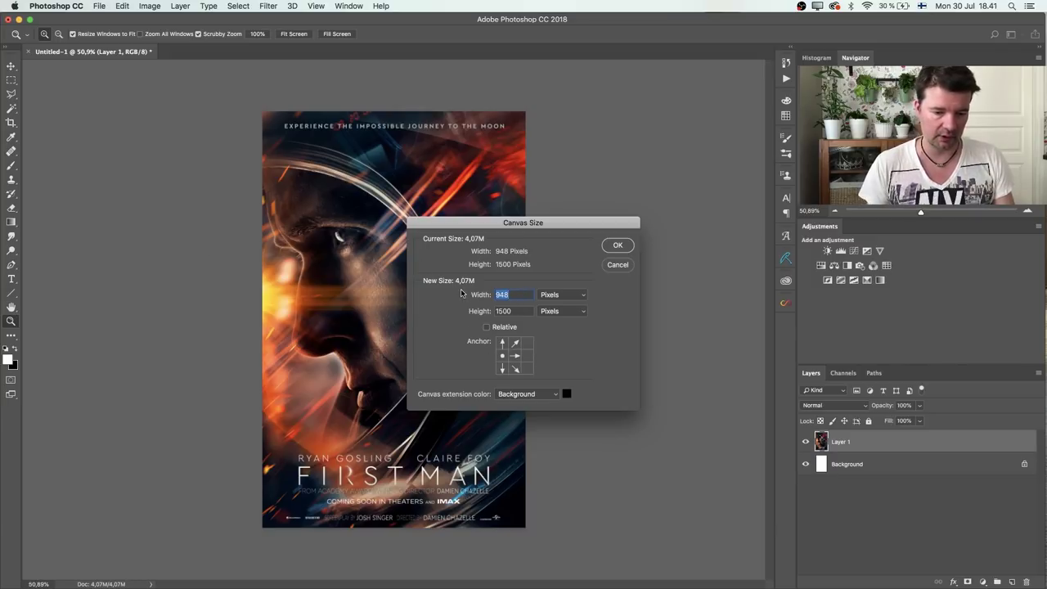
pyautogui.write('2000')
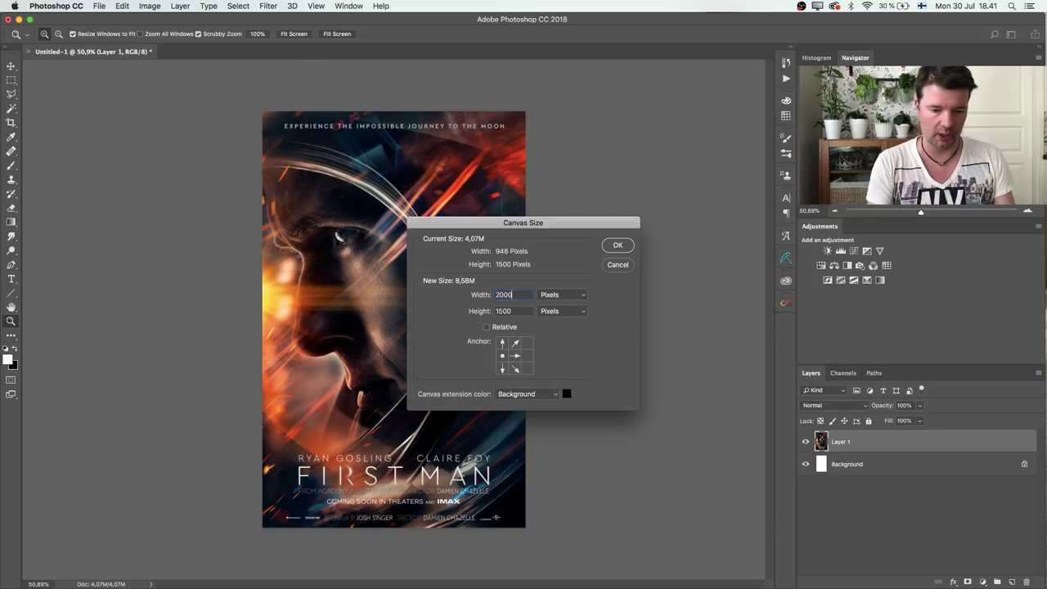
pyautogui.press('Return')
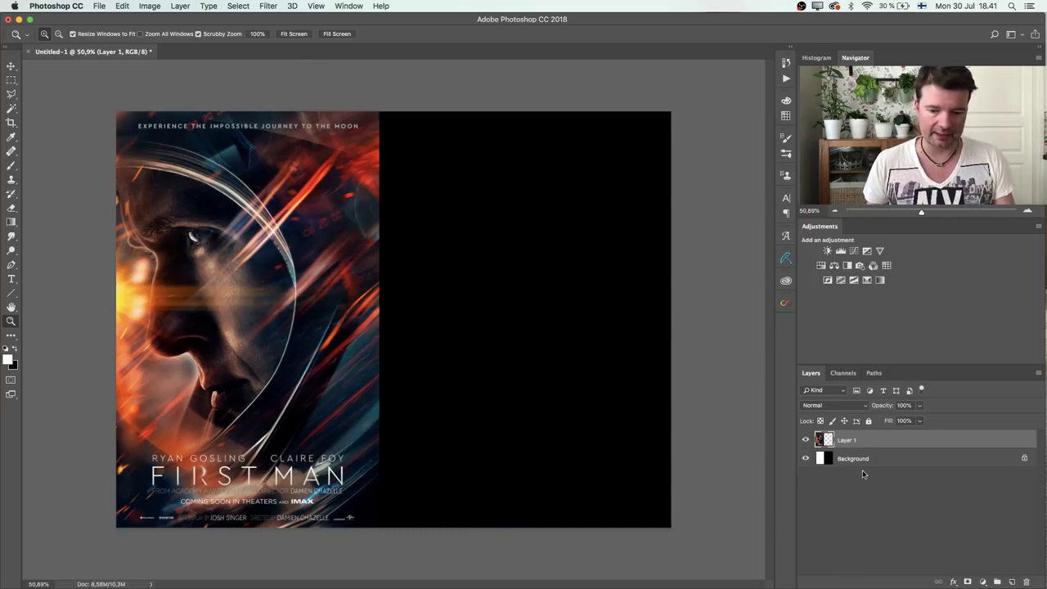
pyautogui.click(860, 460)
# Place the Silhouette image from Libraries and move its layer above Layer 1.
pyautogui.click(787, 282)
pyautogui.scroll(-5, 769, 411)
pyautogui.moveTo(768, 411); pyautogui.dragTo(767, 453)
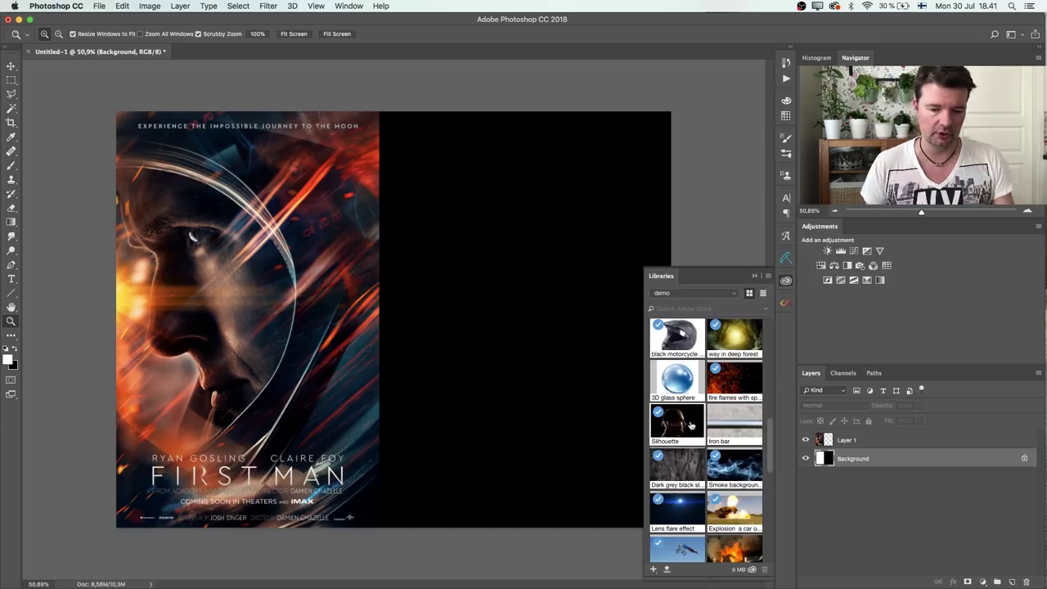
pyautogui.moveTo(669, 427); pyautogui.dragTo(507, 316)
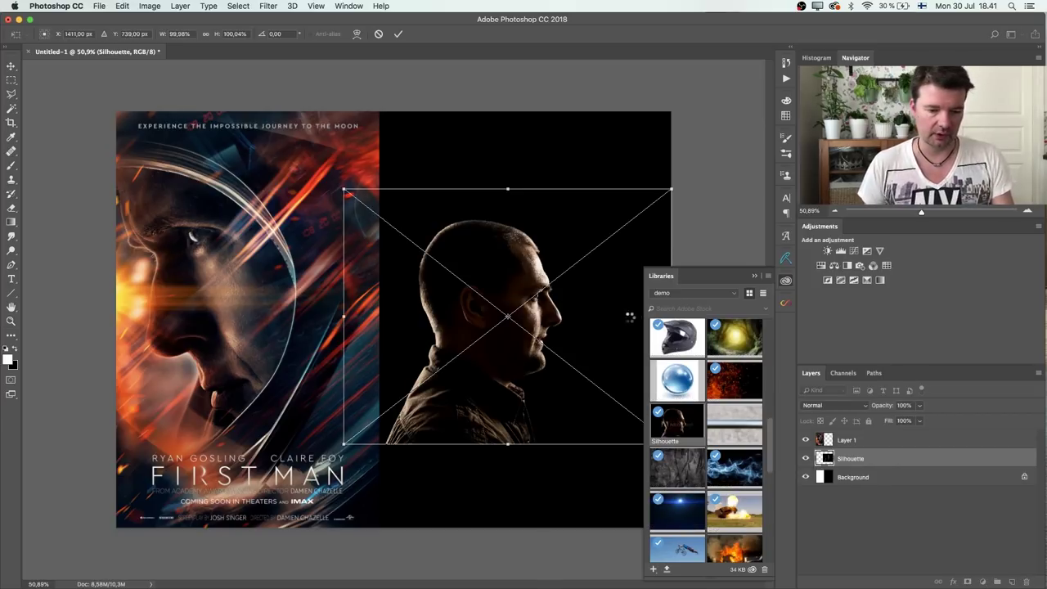
pyautogui.press('Return')
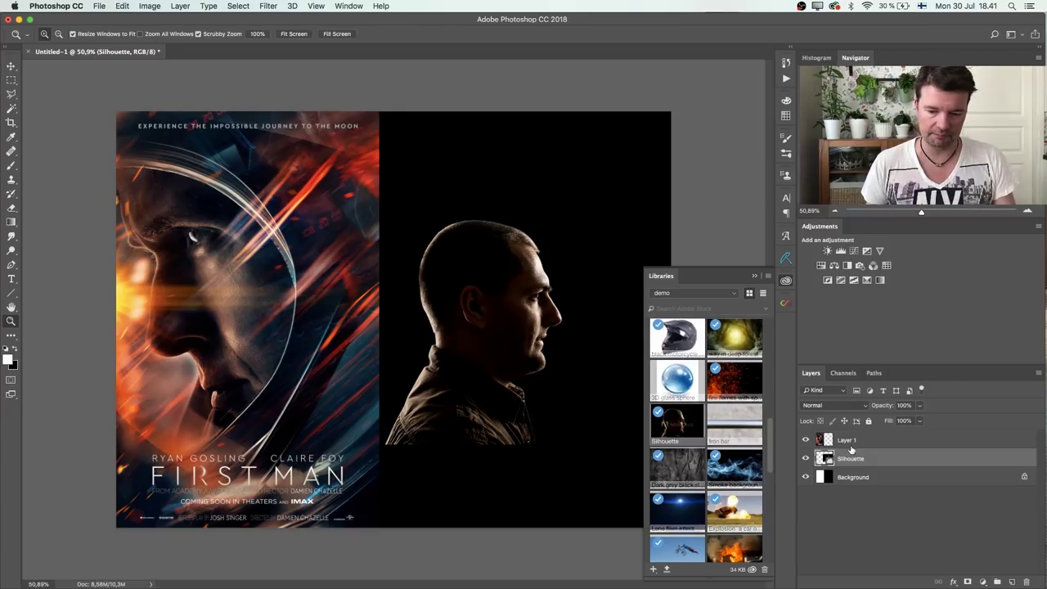
pyautogui.moveTo(858, 466); pyautogui.dragTo(862, 440)
# Flip the silhouette horizontally, move it over the poster's face, and set 48% opacity.
pyautogui.press('super+t')
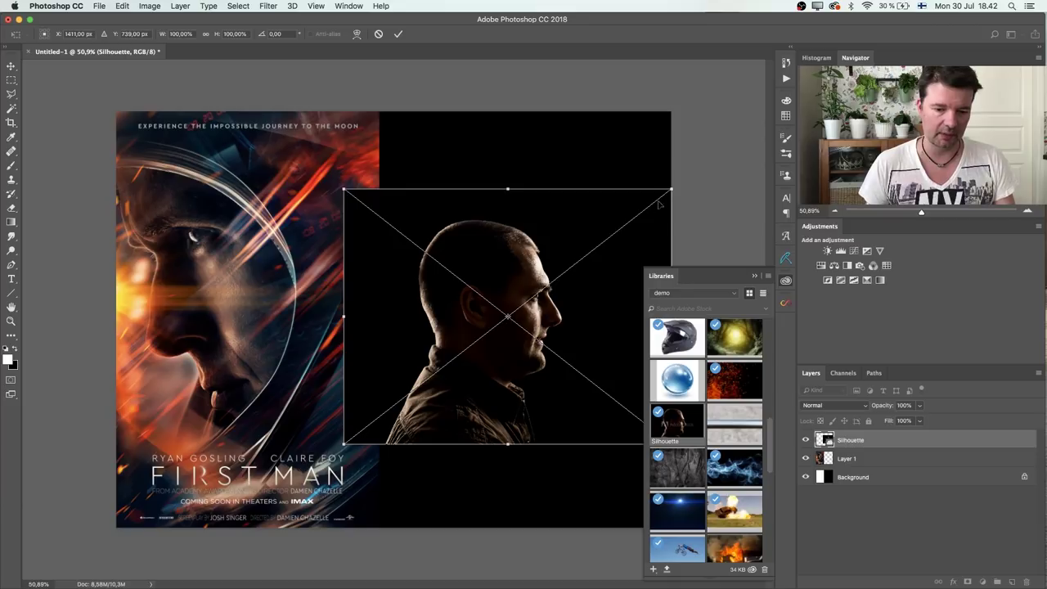
pyautogui.press('Return')
pyautogui.press('z')
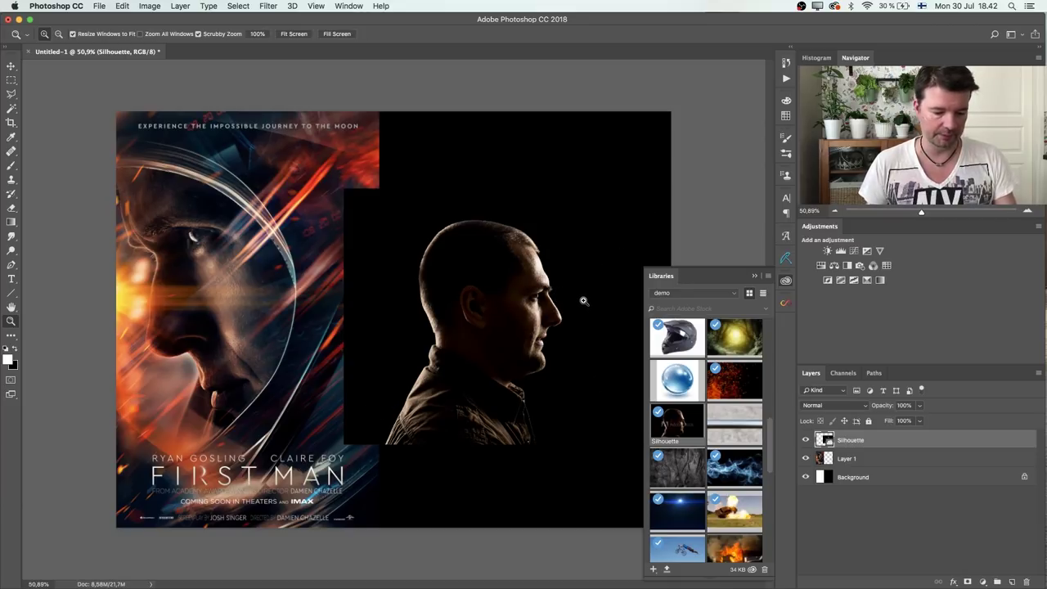
pyautogui.press('super+t')
pyautogui.rightClick(554, 309)
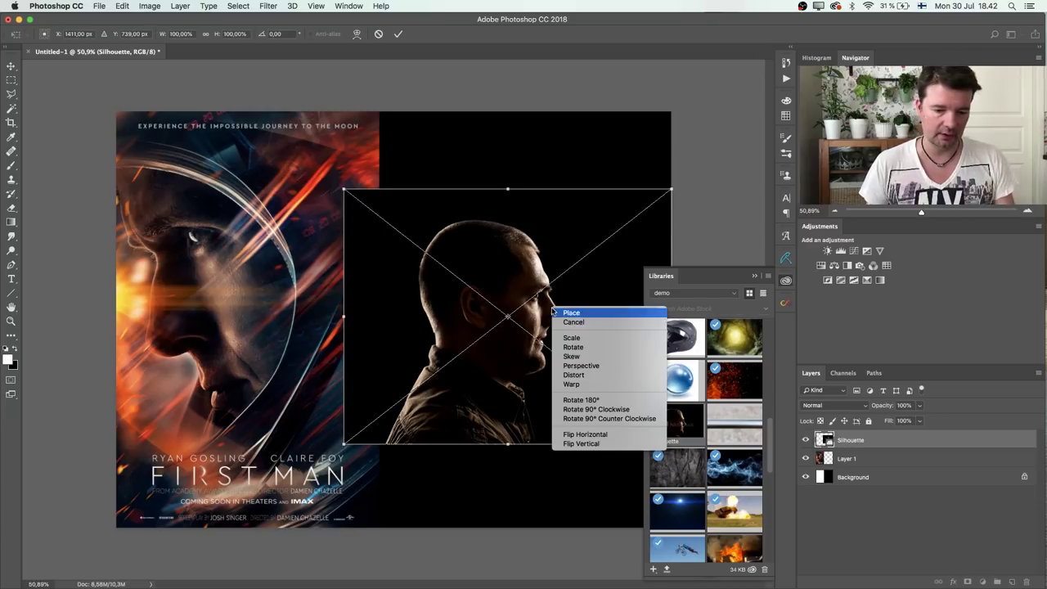
pyautogui.click(588, 438)
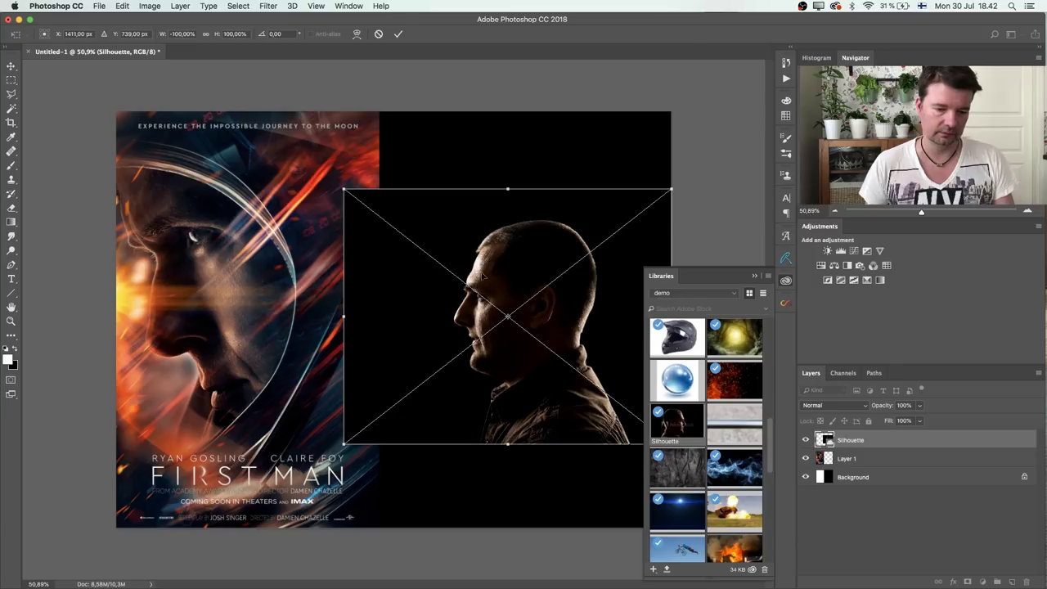
pyautogui.moveTo(482, 276); pyautogui.dragTo(216, 279)
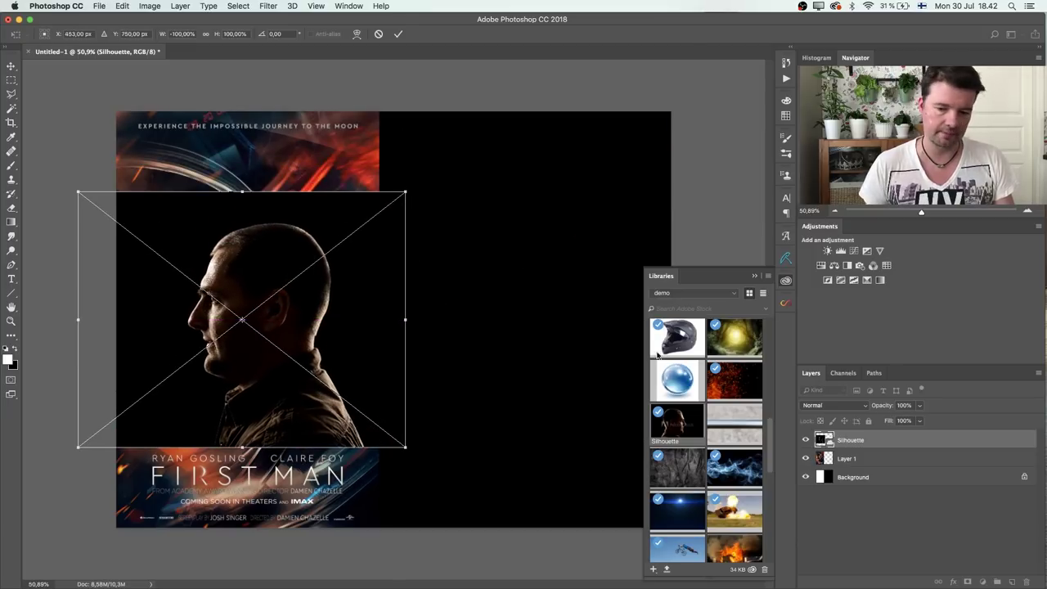
pyautogui.click(919, 406)
pyautogui.click(893, 420)
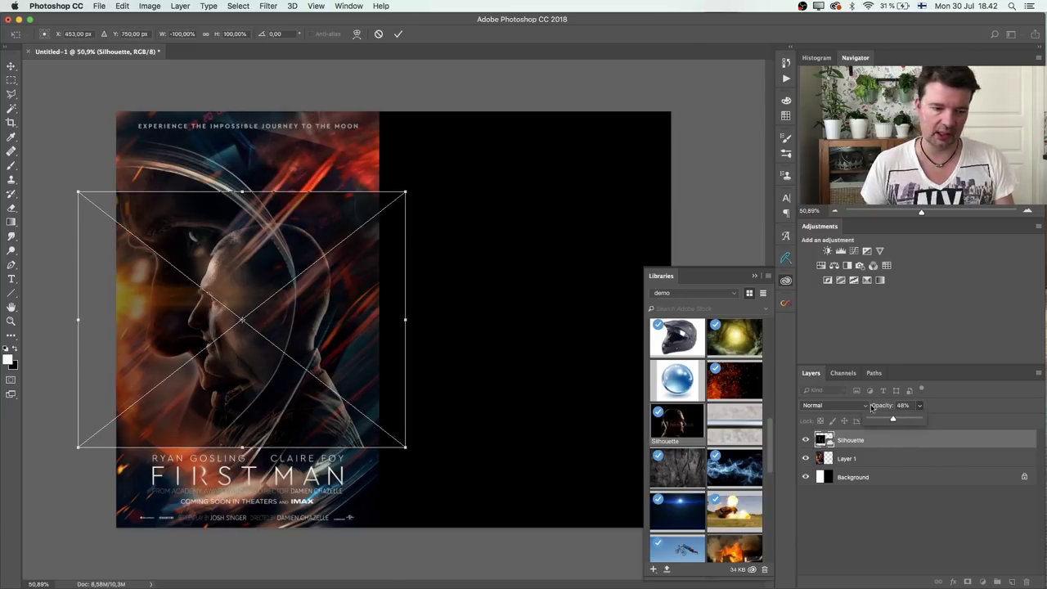
# Rotate the silhouette about -20.68° and enlarge it to roughly 212%.
pyautogui.moveTo(427, 184); pyautogui.dragTo(393, 111)
pyautogui.press('super+minus')
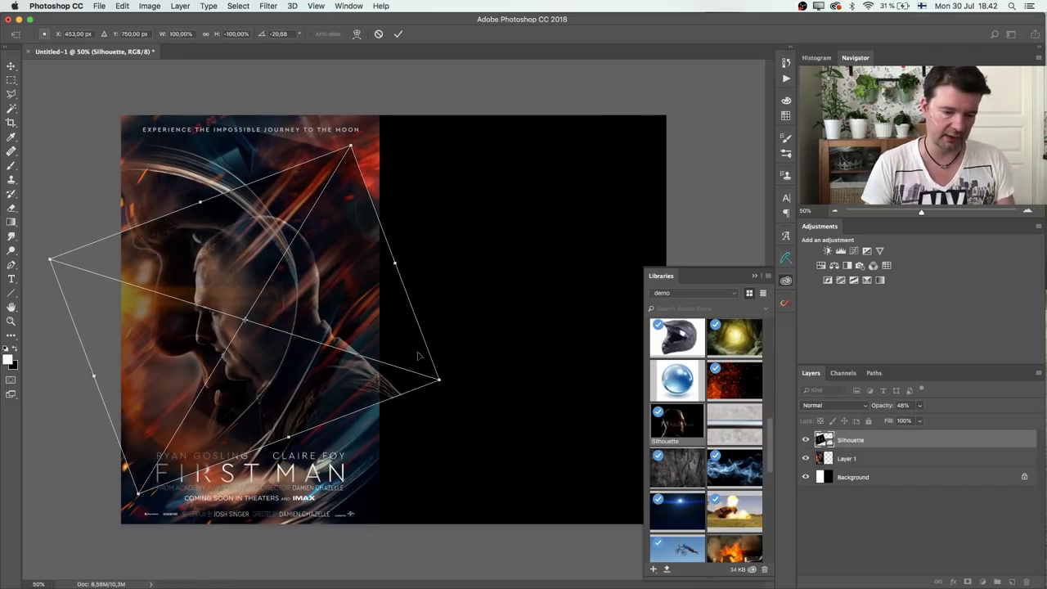
pyautogui.press('super+minus')
pyautogui.moveTo(365, 203); pyautogui.dragTo(474, 41)
pyautogui.moveTo(391, 228); pyautogui.dragTo(311, 319)
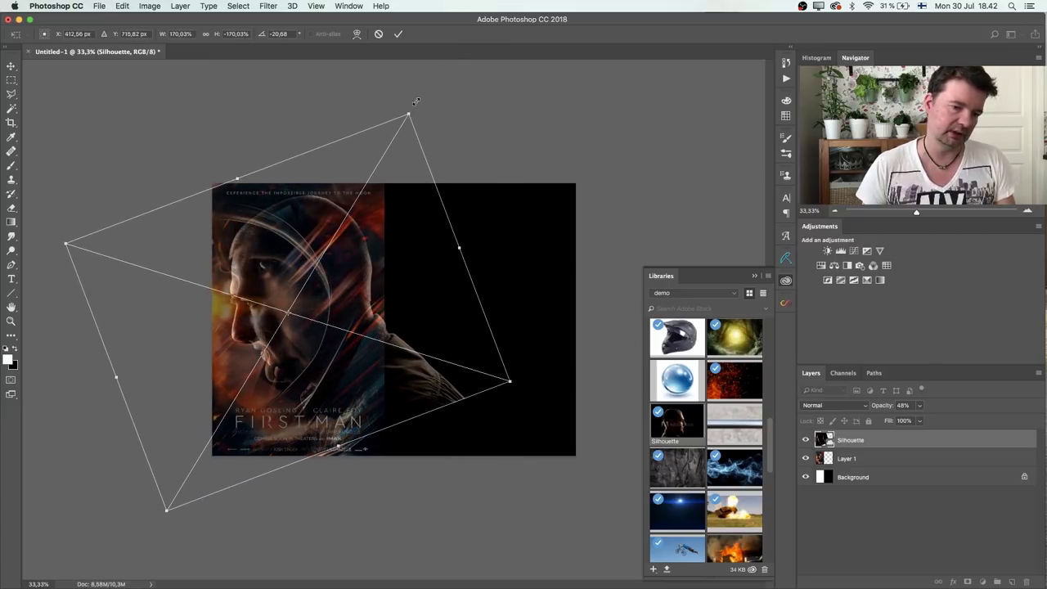
pyautogui.moveTo(415, 101); pyautogui.dragTo(458, 50)
pyautogui.moveTo(349, 237); pyautogui.dragTo(344, 275)
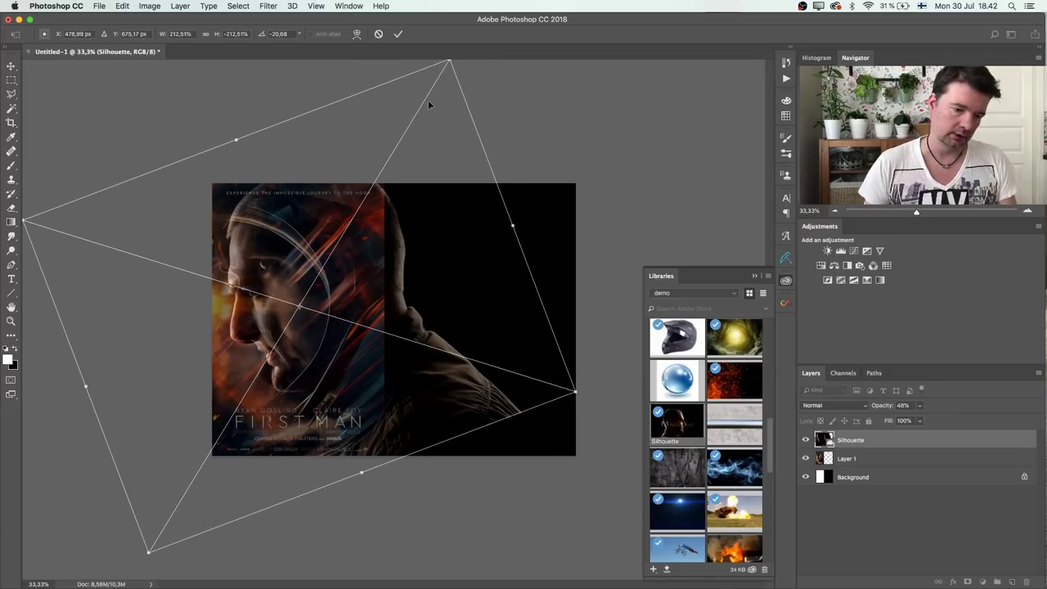
# Scale the silhouette up to about 316%, reposition it, and apply the transform.
pyautogui.press('super+minus')
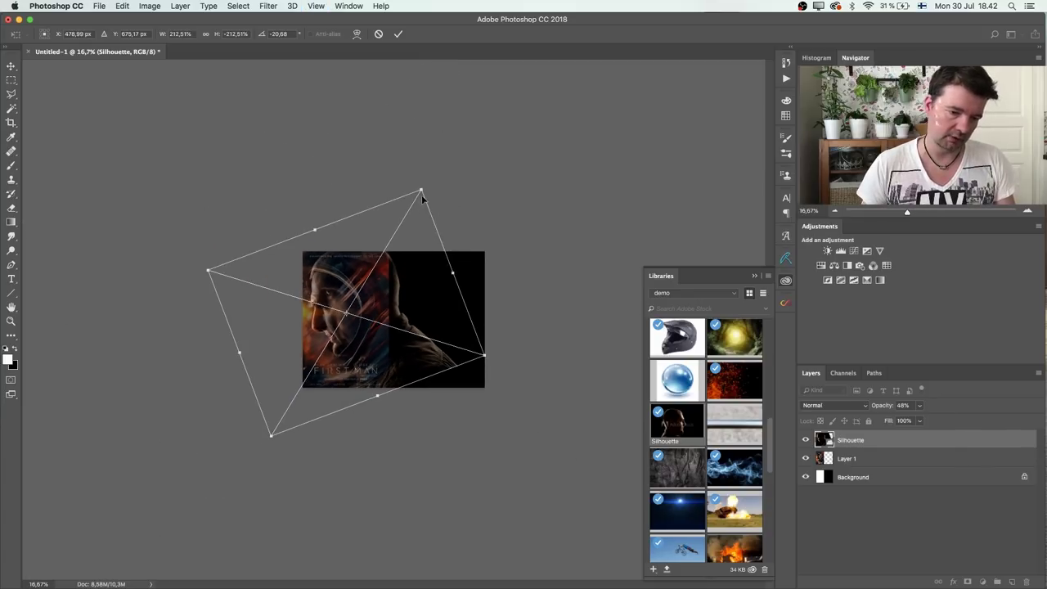
pyautogui.moveTo(421, 190); pyautogui.dragTo(466, 117)
pyautogui.moveTo(421, 260); pyautogui.dragTo(406, 291)
pyautogui.moveTo(448, 151); pyautogui.dragTo(483, 101)
pyautogui.moveTo(428, 252); pyautogui.dragTo(422, 281)
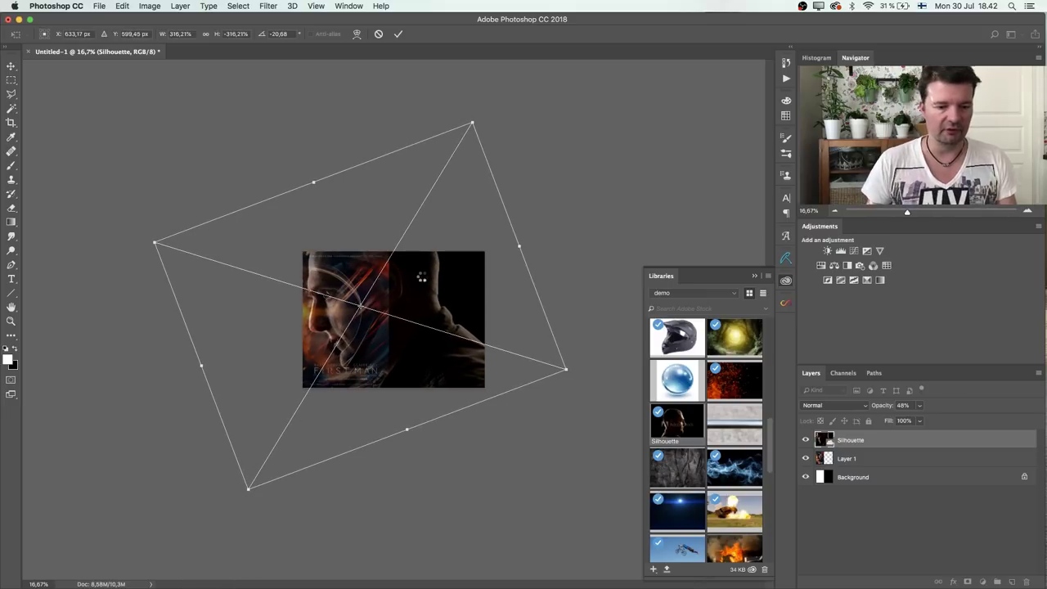
pyautogui.press('Return')
pyautogui.press('z')
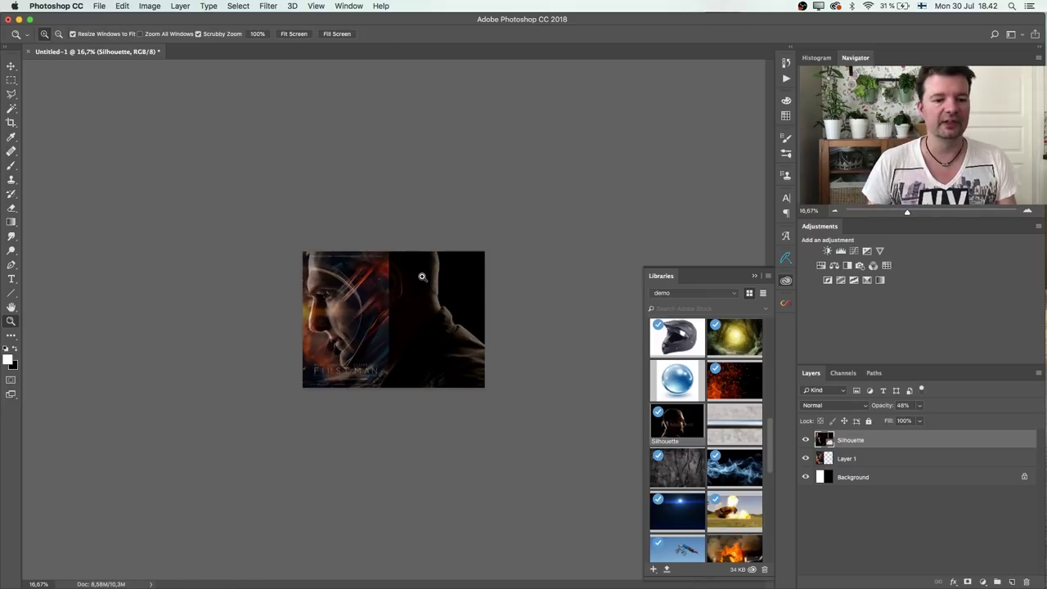
# Move the Silhouette layer below Layer 1 and shift the image right beside the poster.
pyautogui.doubleClick(887, 443)
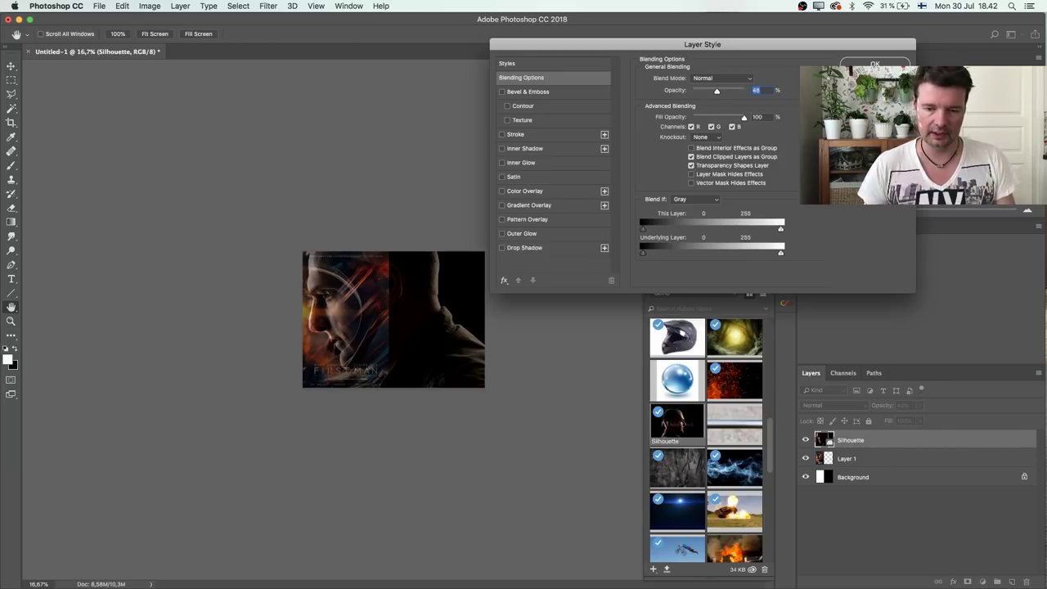
pyautogui.press('Return')
pyautogui.moveTo(868, 442); pyautogui.dragTo(867, 460)
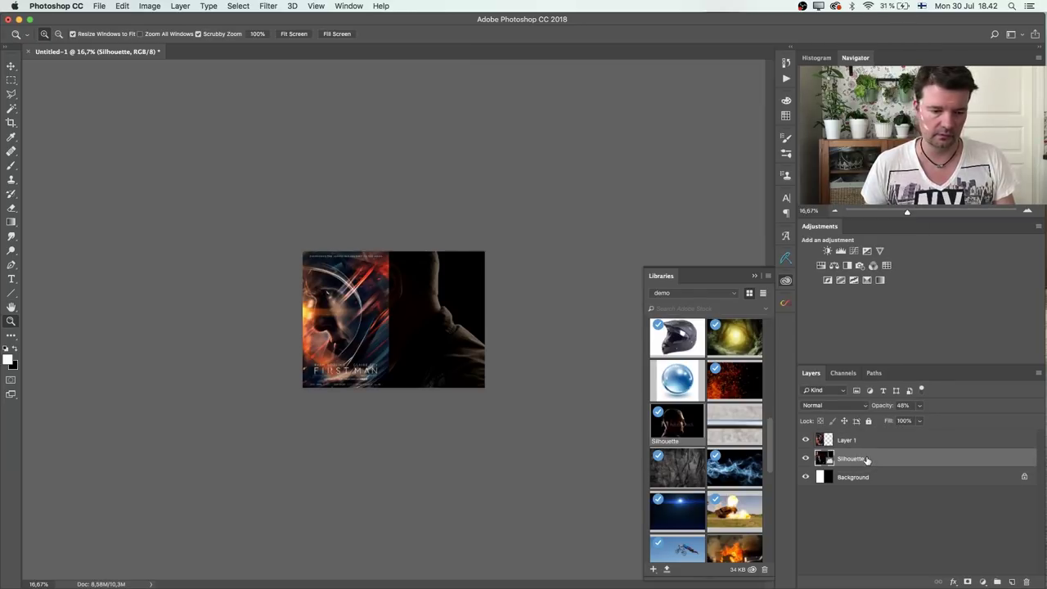
pyautogui.click(12, 66)
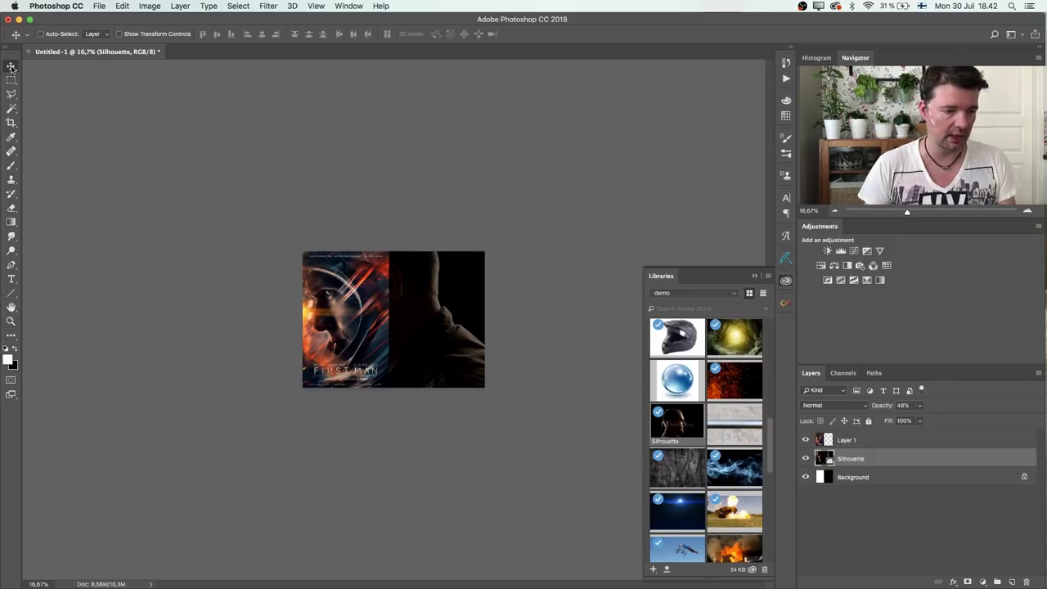
pyautogui.moveTo(396, 324); pyautogui.dragTo(495, 330)
# Raise the Silhouette layer to 100% opacity, zoom in, and close Libraries.
pyautogui.click(920, 405)
pyautogui.moveTo(917, 419); pyautogui.dragTo(975, 418)
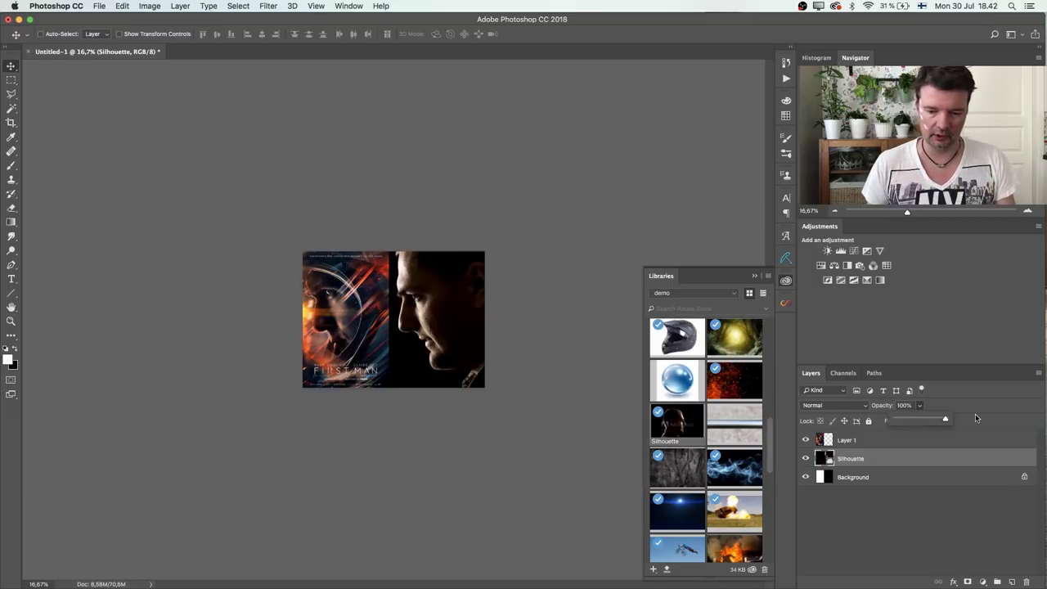
pyautogui.click(10, 320)
pyautogui.moveTo(427, 317); pyautogui.dragTo(472, 312)
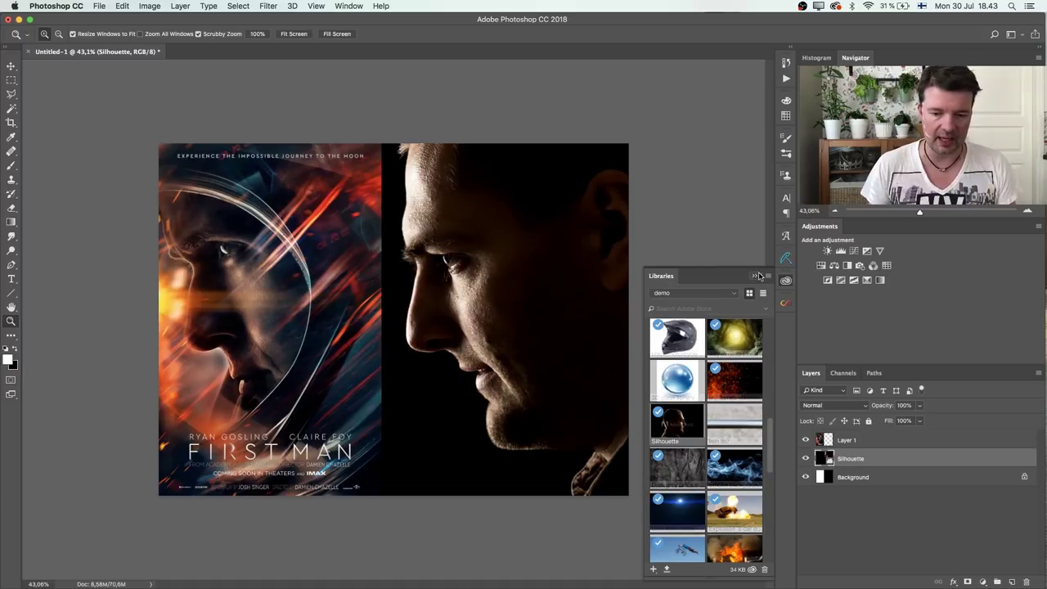
pyautogui.click(756, 277)
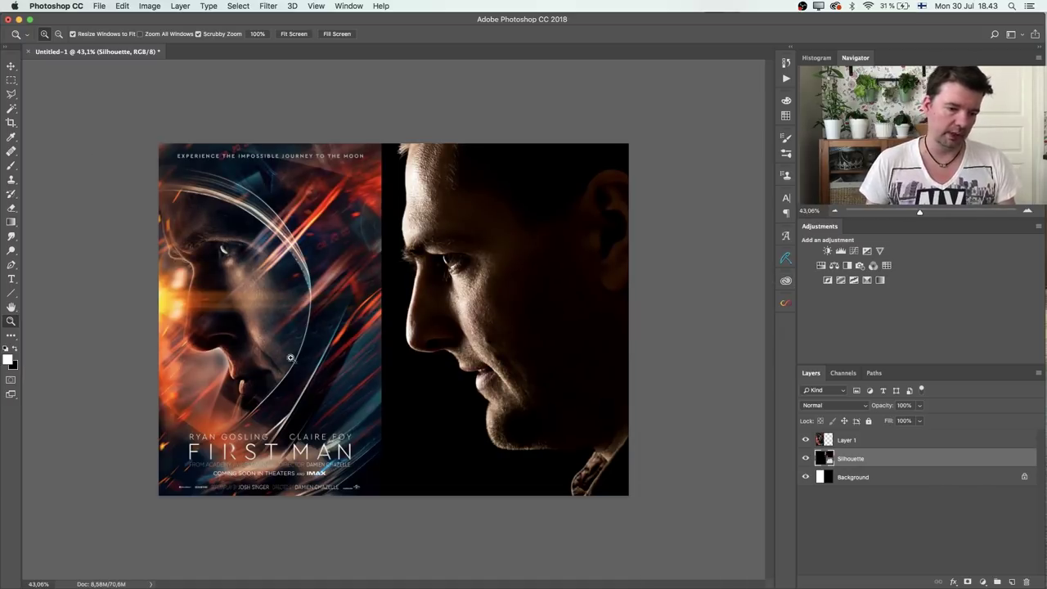
pyautogui.click(12, 79)
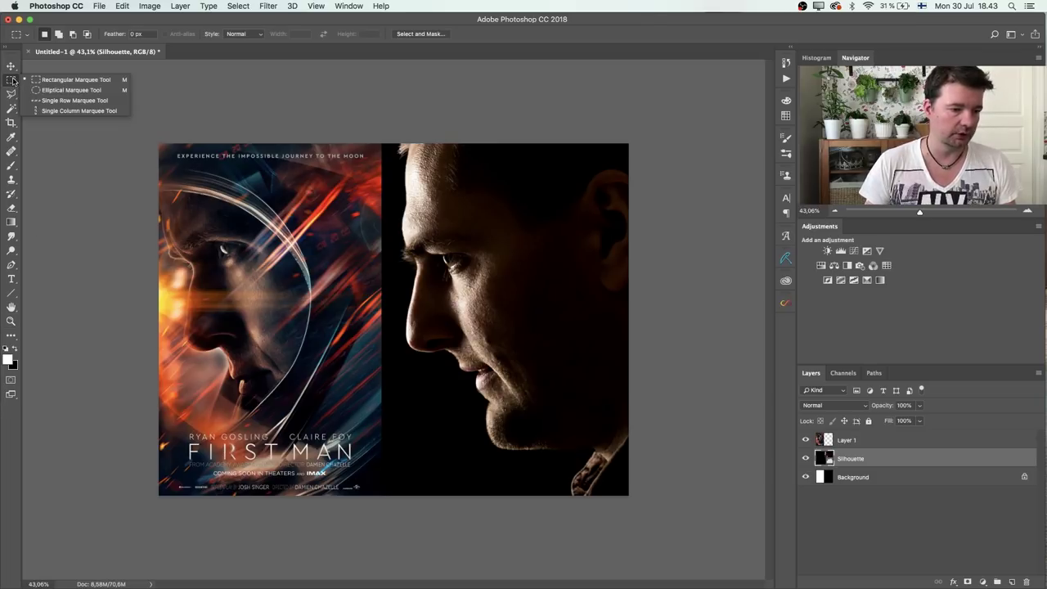
# Draw an elliptical selection over the face, reshape it taller and narrower, and use it as the Silhouette mask.
pyautogui.click(61, 89)
pyautogui.moveTo(325, 163); pyautogui.dragTo(553, 429)
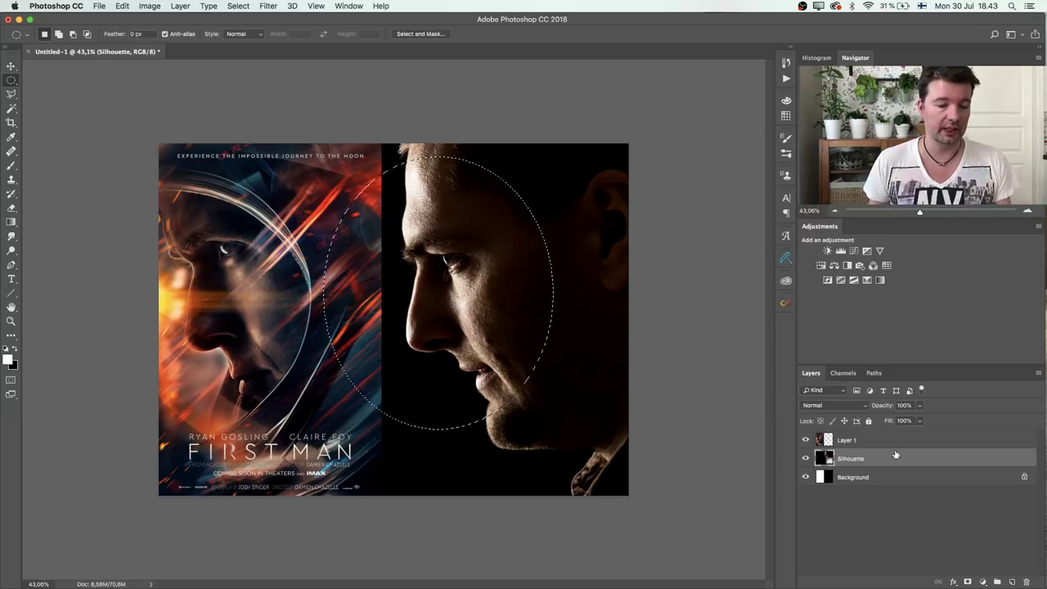
pyautogui.click(237, 6)
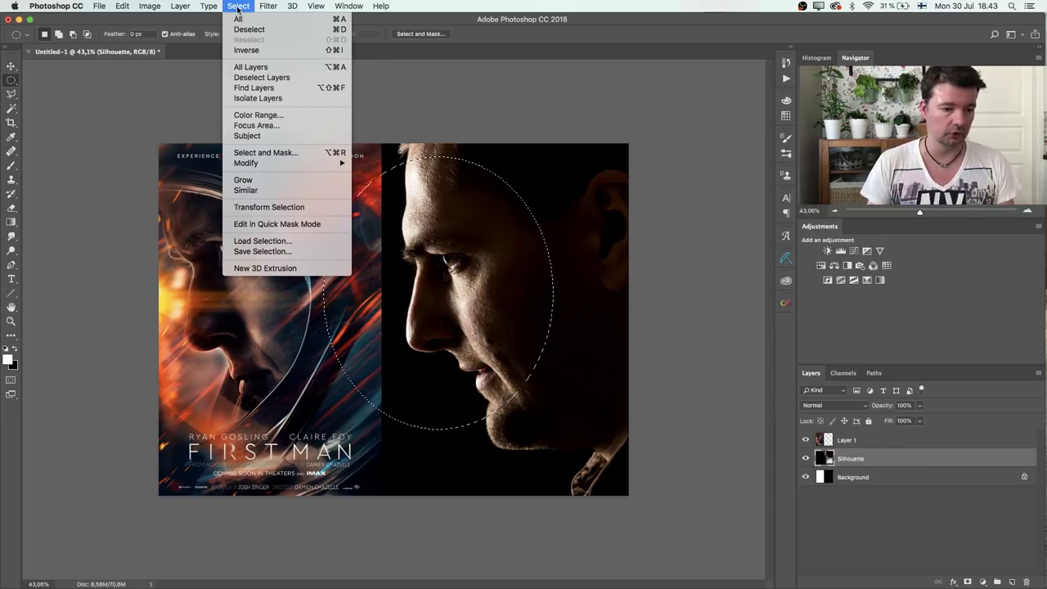
pyautogui.click(292, 208)
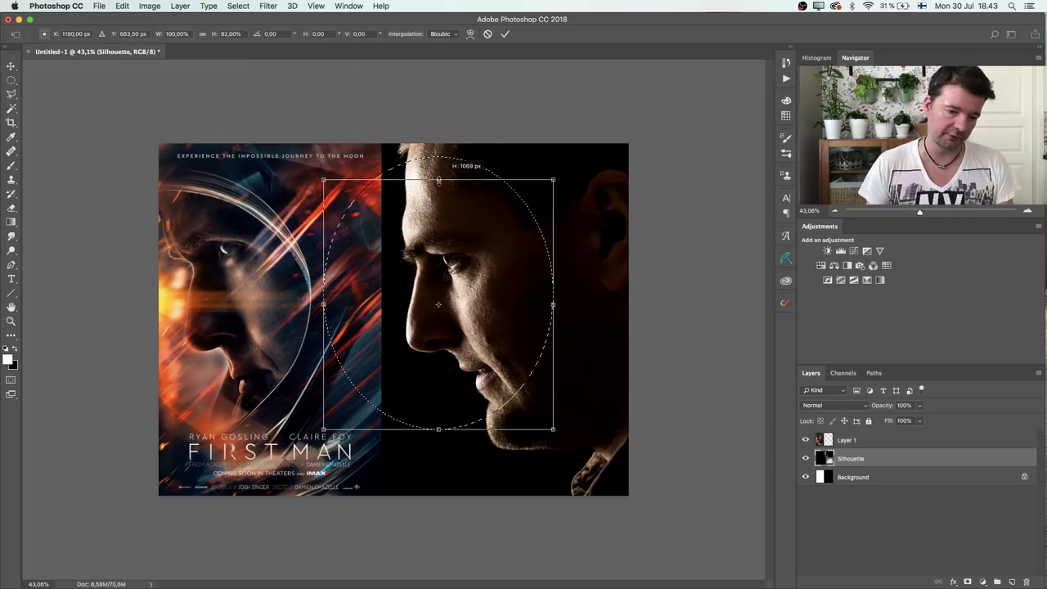
pyautogui.moveTo(438, 180); pyautogui.dragTo(439, 179)
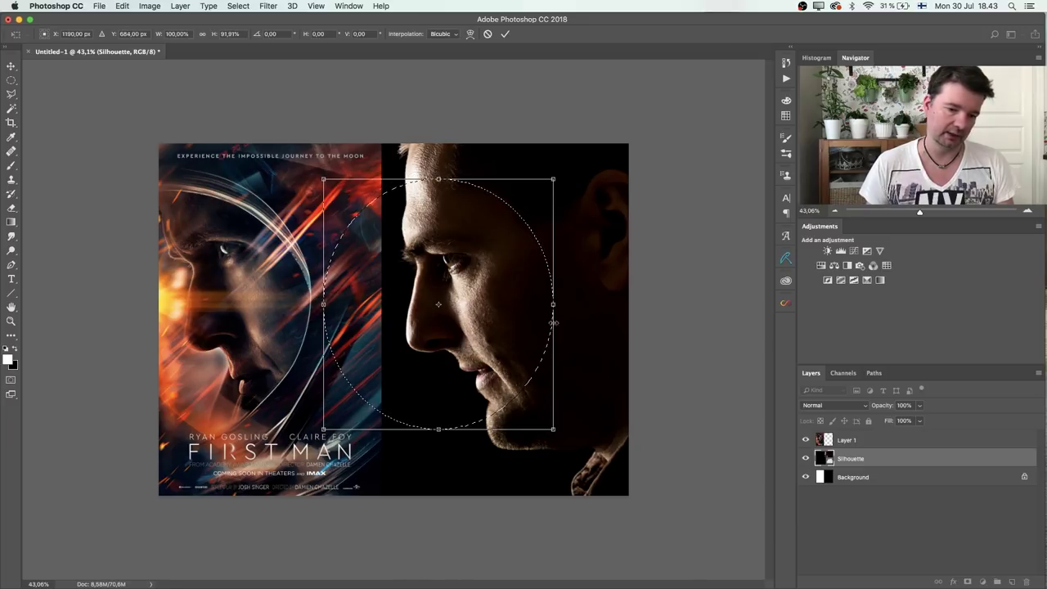
pyautogui.moveTo(555, 306); pyautogui.dragTo(553, 305)
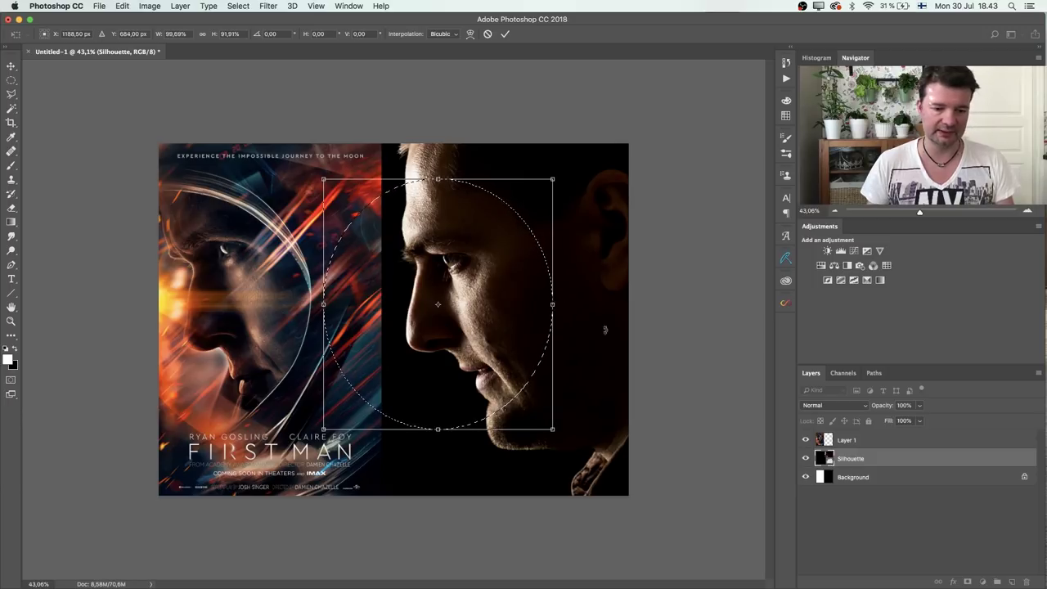
pyautogui.press('Return')
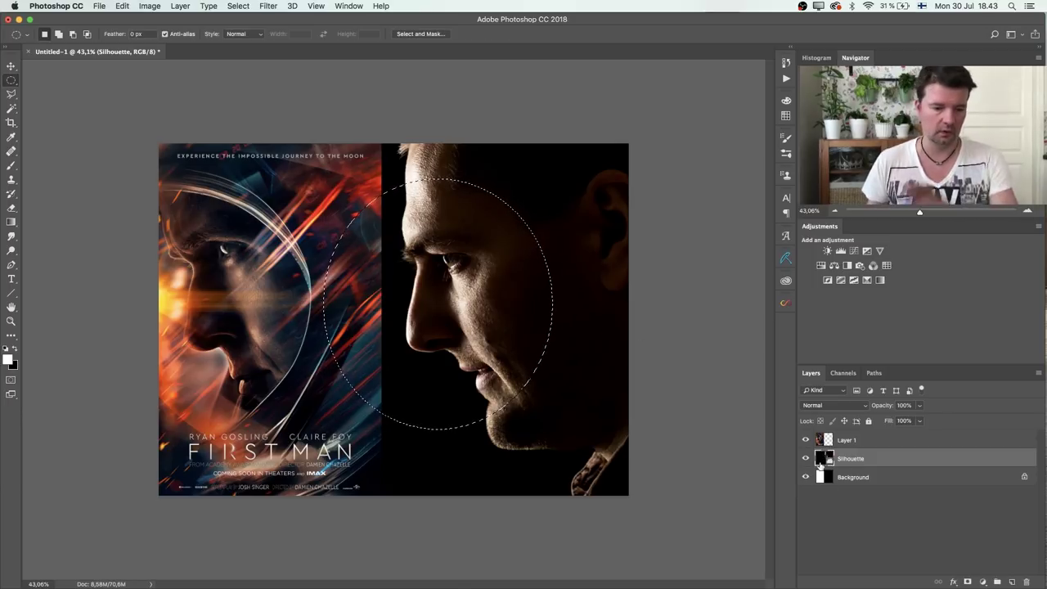
pyautogui.click(968, 582)
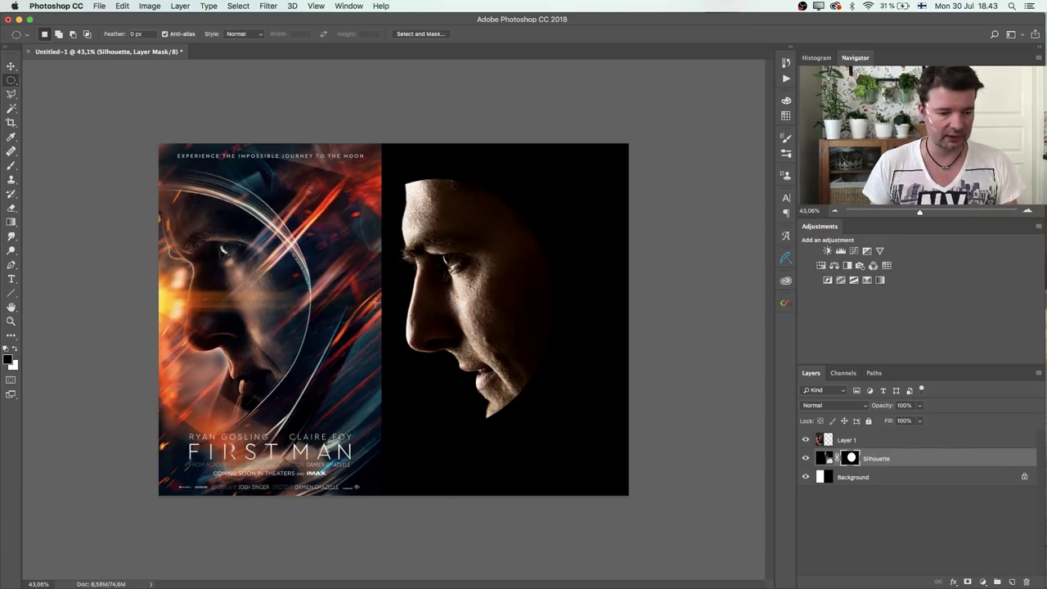
# Place the black motorcycle helmet from Libraries, hide the poster layer, and move it left.
pyautogui.click(785, 281)
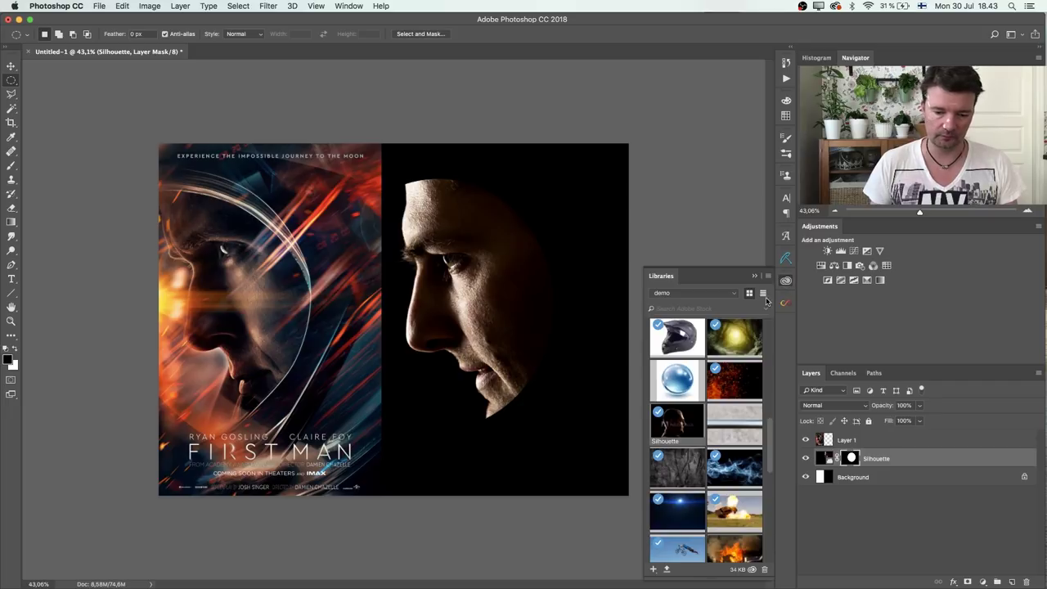
pyautogui.moveTo(655, 340); pyautogui.dragTo(540, 299)
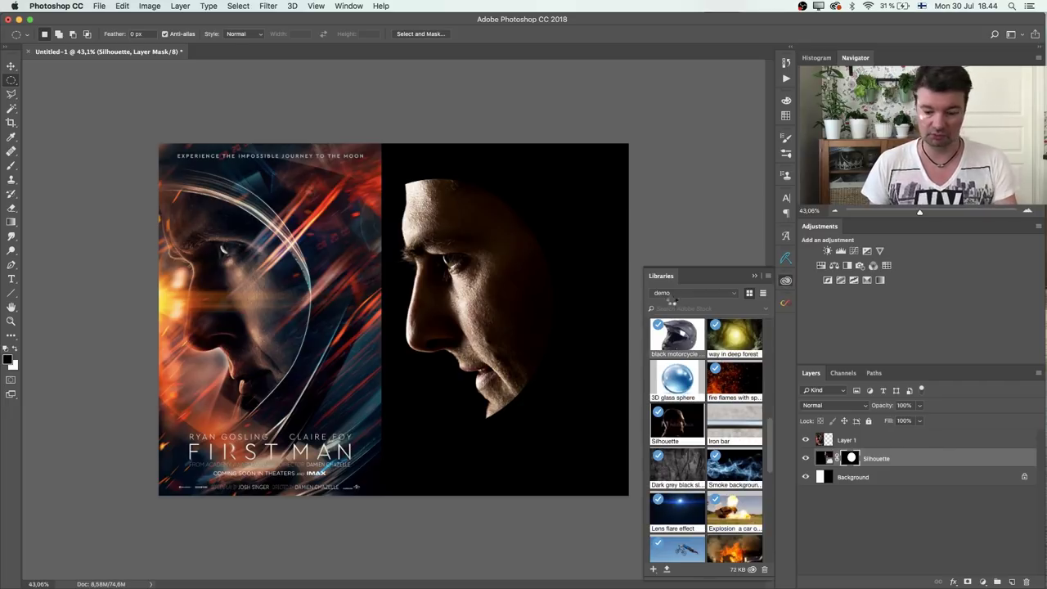
pyautogui.press('Return')
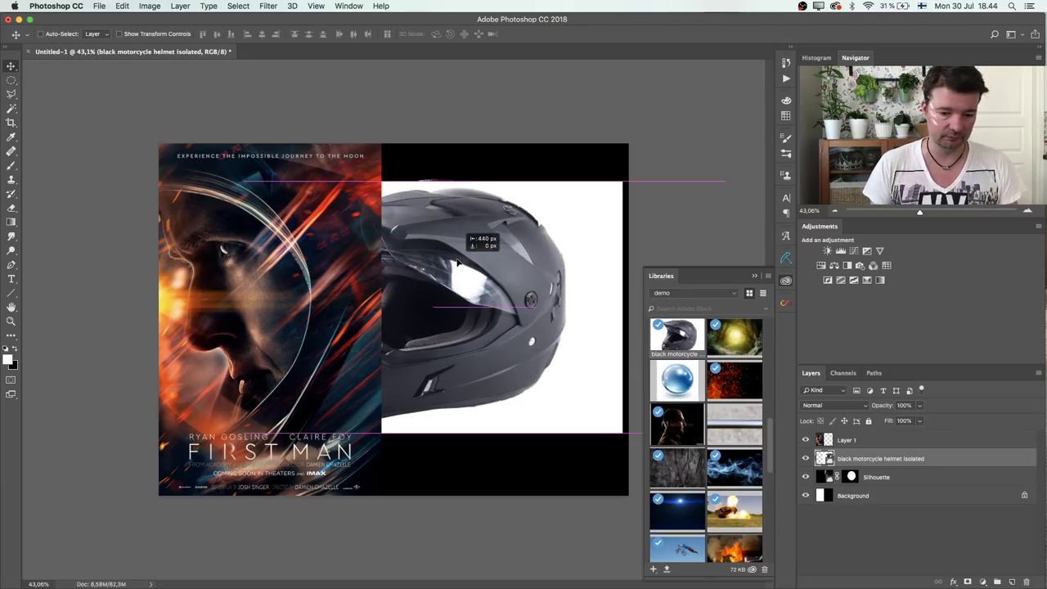
pyautogui.click(806, 440)
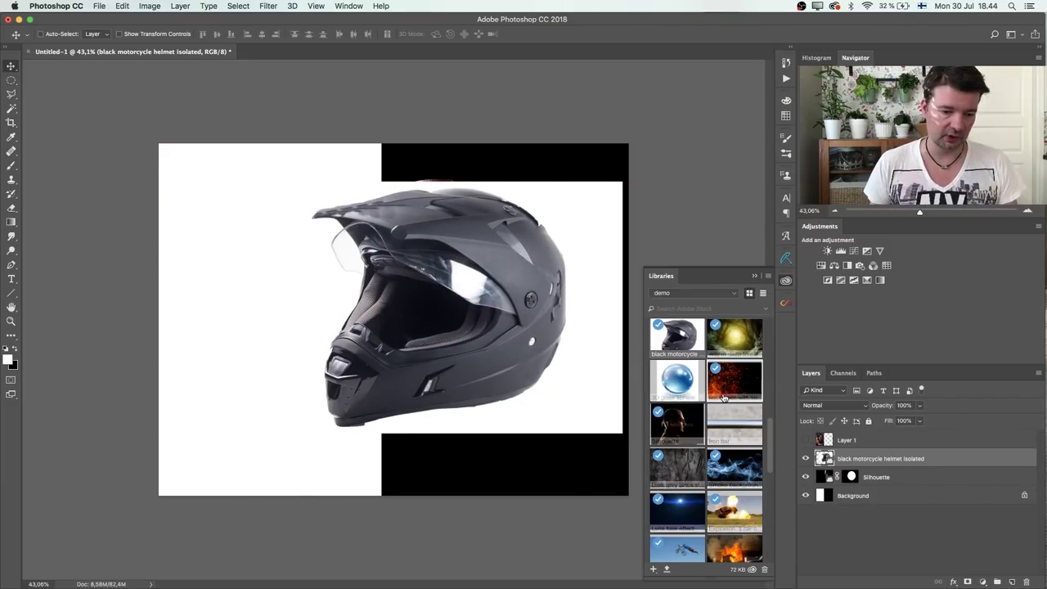
pyautogui.moveTo(445, 326); pyautogui.dragTo(394, 327)
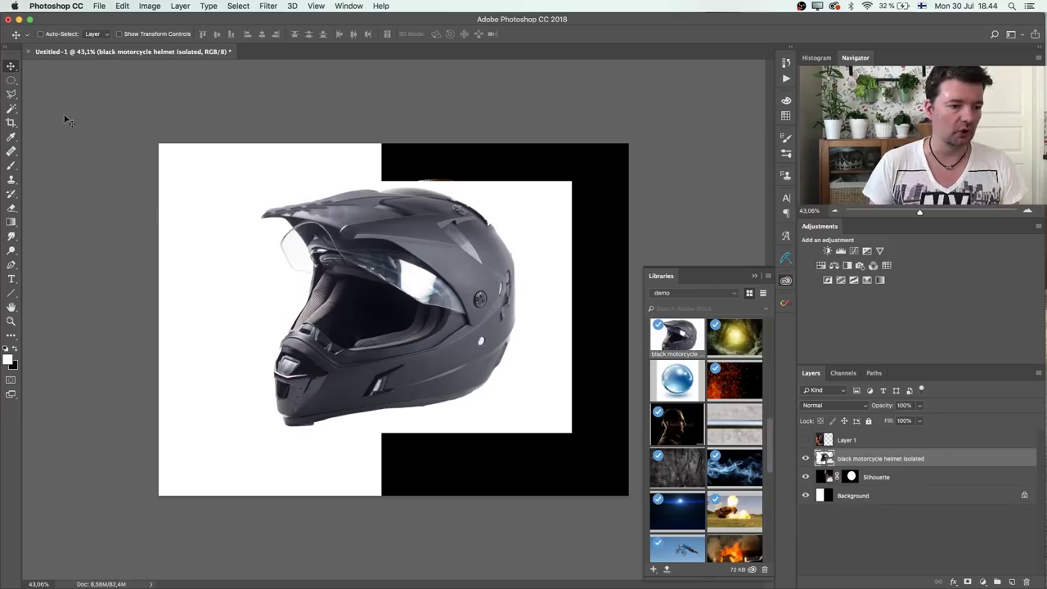
# Mask the helmet with Select Subject, put it below Silhouette behind the face, and reshow the poster.
pyautogui.click(237, 6)
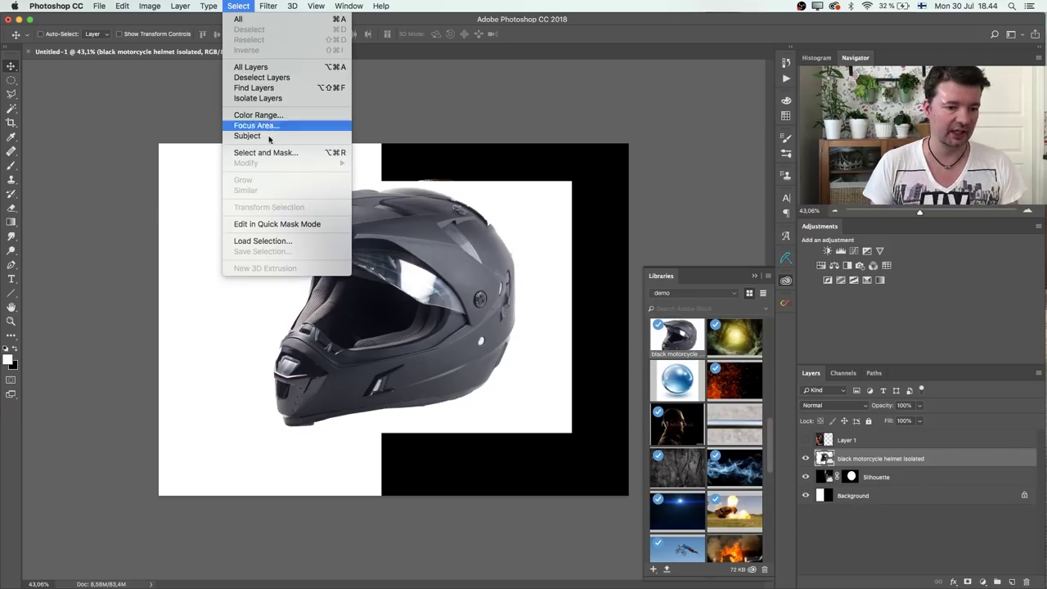
pyautogui.click(266, 139)
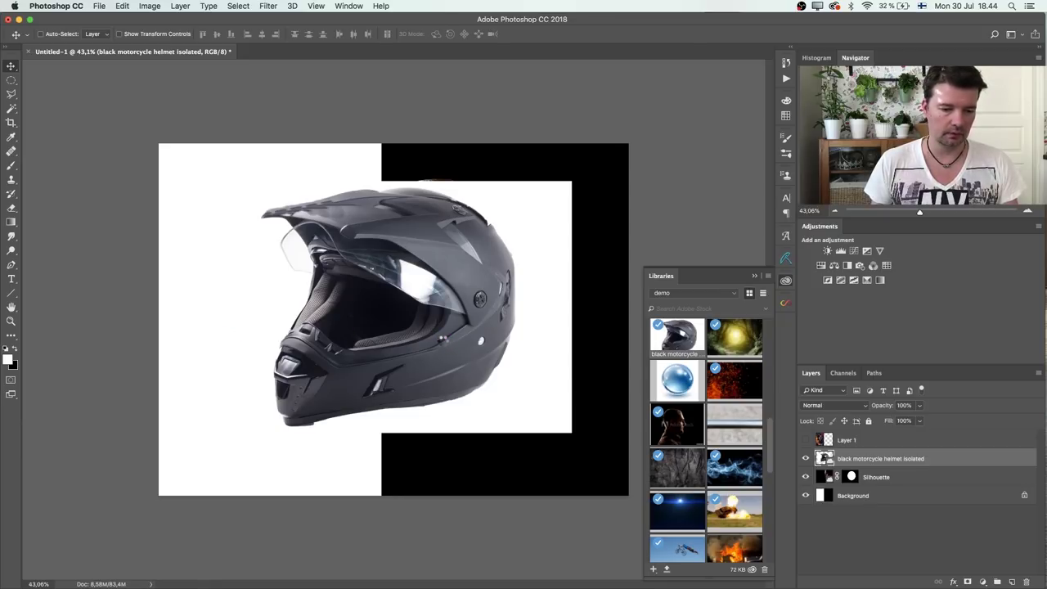
pyautogui.click(968, 581)
pyautogui.moveTo(887, 461); pyautogui.dragTo(889, 486)
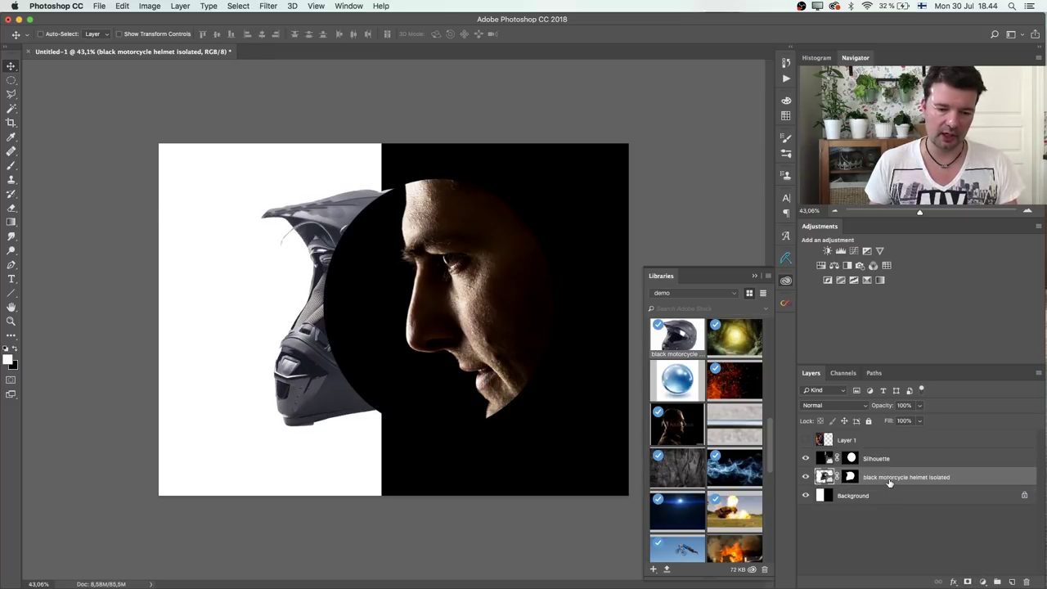
pyautogui.moveTo(247, 314); pyautogui.dragTo(436, 337)
pyautogui.click(805, 440)
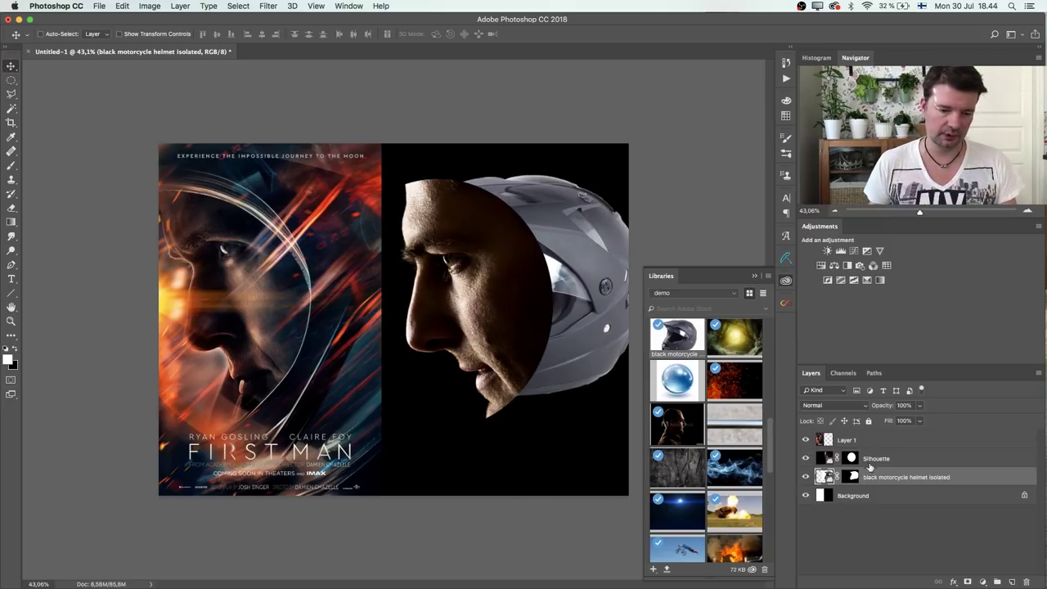
# Rotate the helmet about -20.34° and scale it to about 151% around the face.
pyautogui.hotkey('ctrl', 't')
pyautogui.moveTo(705, 153); pyautogui.dragTo(678, 110)
pyautogui.press('super+minus')
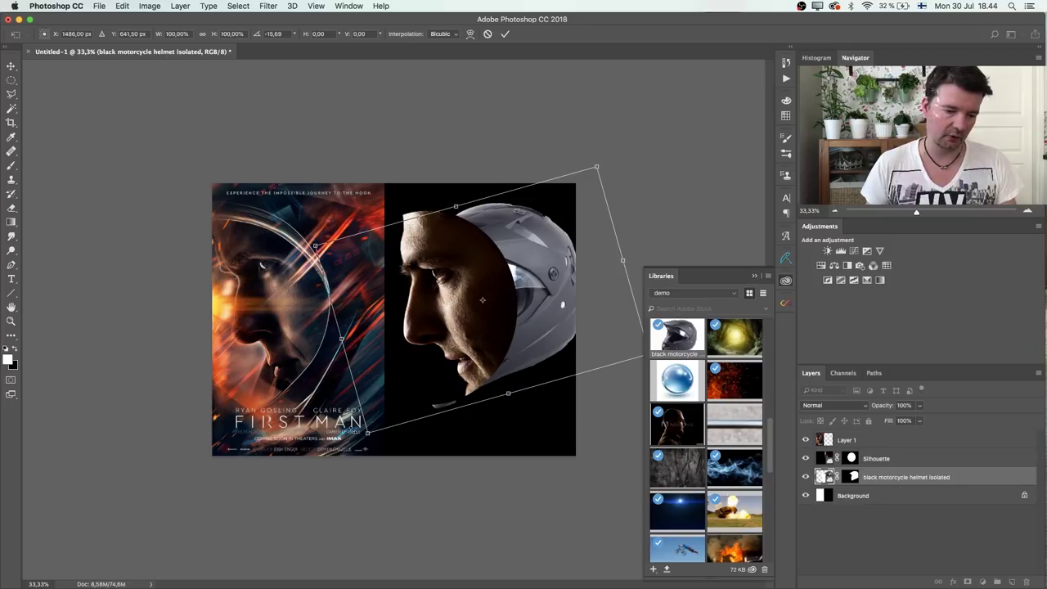
pyautogui.moveTo(367, 432); pyautogui.dragTo(270, 541)
pyautogui.moveTo(578, 280); pyautogui.dragTo(579, 255)
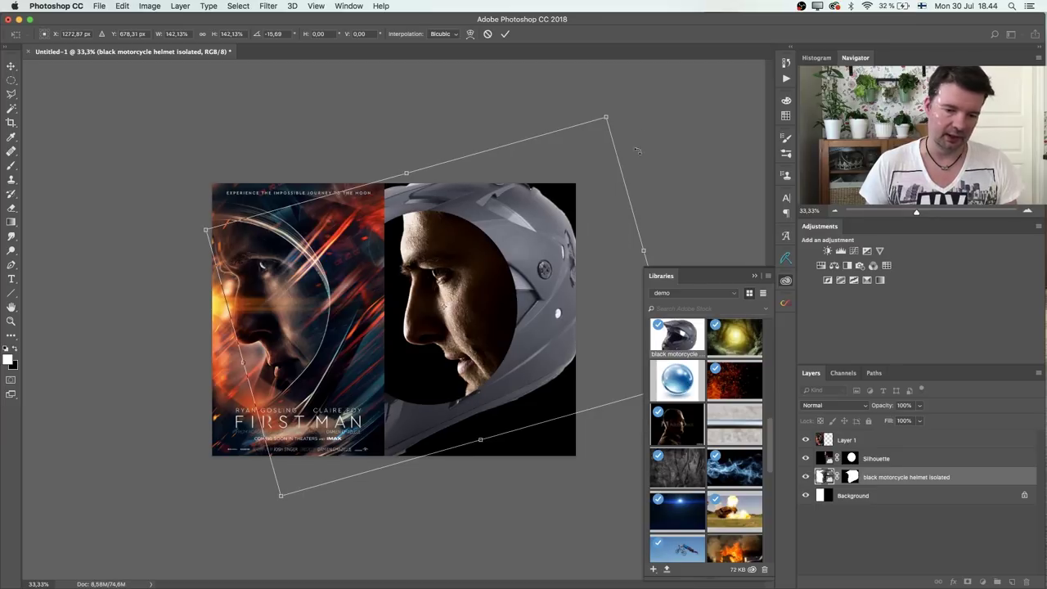
pyautogui.moveTo(615, 100); pyautogui.dragTo(598, 90)
pyautogui.moveTo(529, 326); pyautogui.dragTo(559, 326)
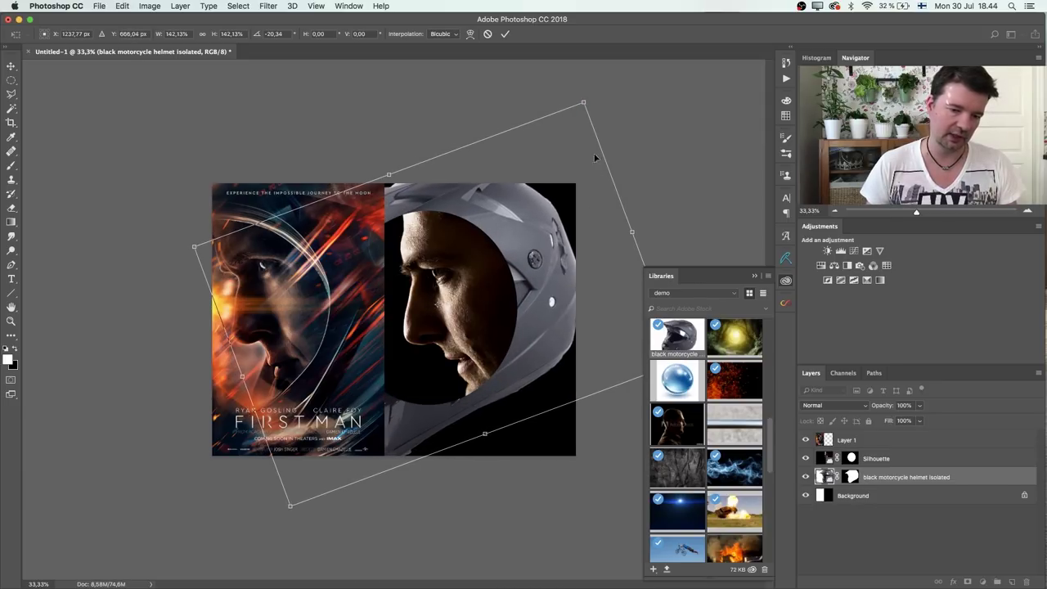
pyautogui.moveTo(583, 104); pyautogui.dragTo(597, 59)
pyautogui.moveTo(582, 279)
pyautogui.mouseDown()
pyautogui.moveTo(561, 302)
pyautogui.moveTo(574, 293)
pyautogui.moveTo(582, 312)
pyautogui.moveTo(572, 303)
pyautogui.moveTo(570, 311)
pyautogui.moveTo(570, 297)
pyautogui.moveTo(586, 295)
pyautogui.mouseUp()
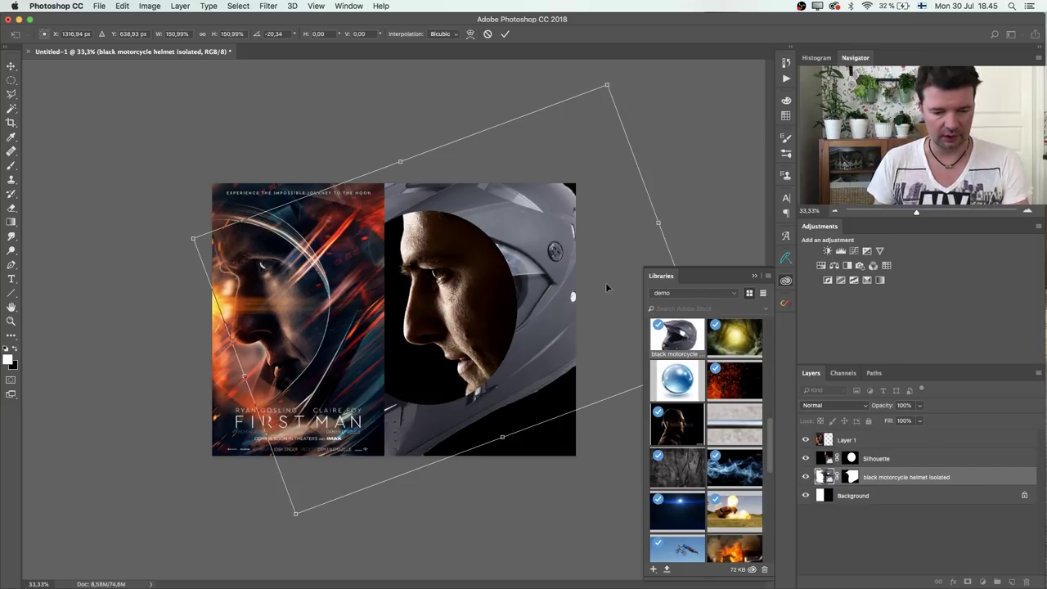
pyautogui.press('Return')
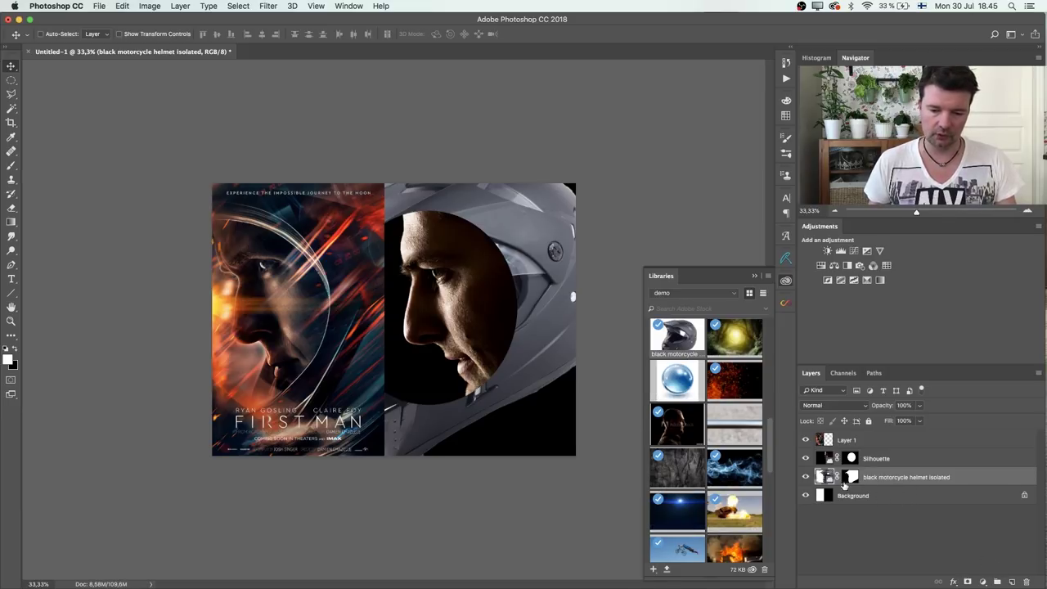
# Add a Levels adjustment clipped to the helmet with input levels 63, 0.83 and 228.
pyautogui.click(982, 581)
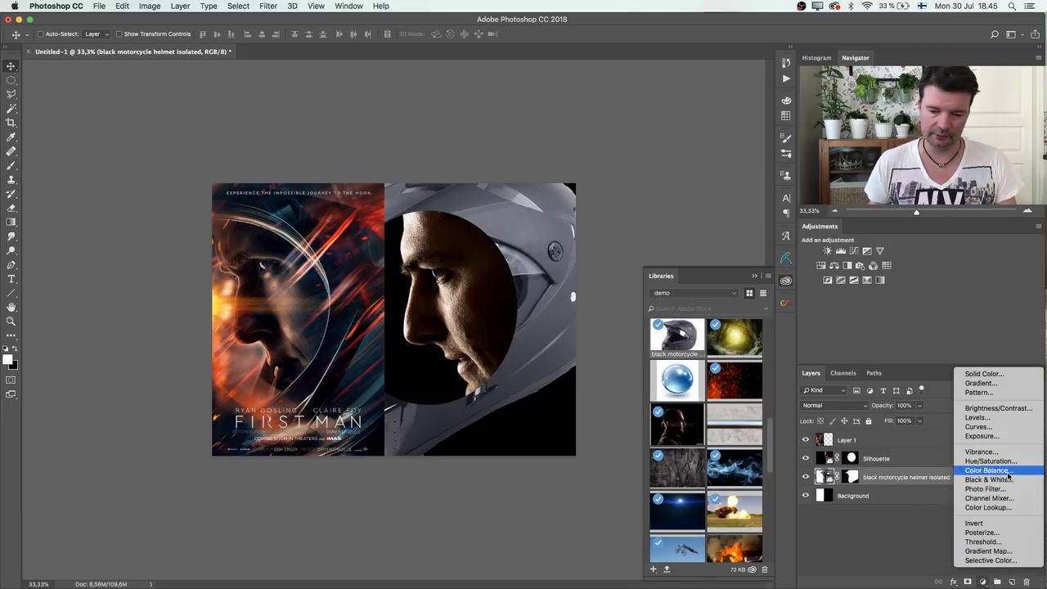
pyautogui.click(1004, 419)
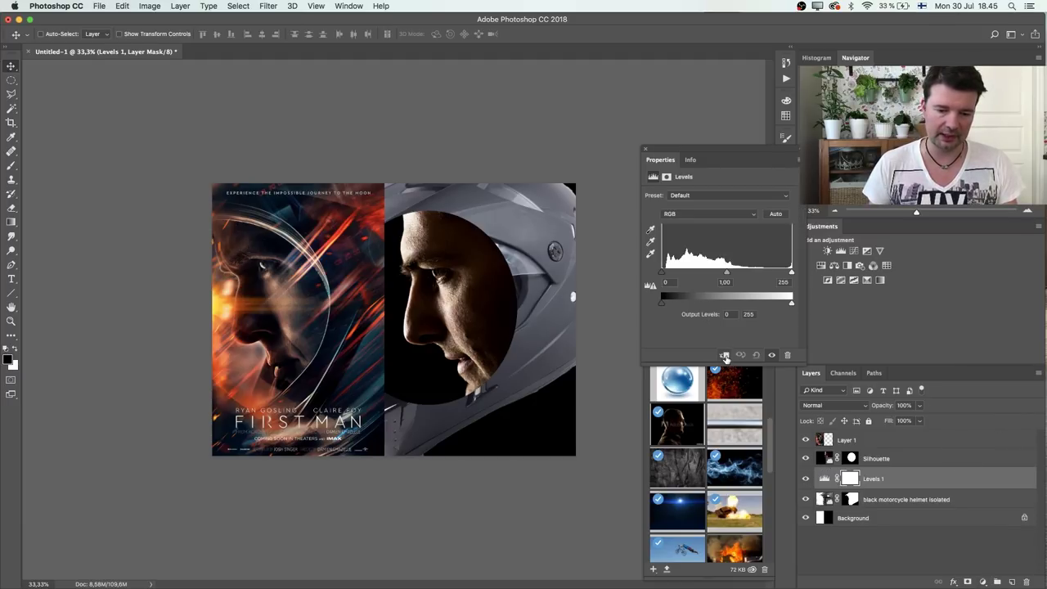
pyautogui.click(725, 356)
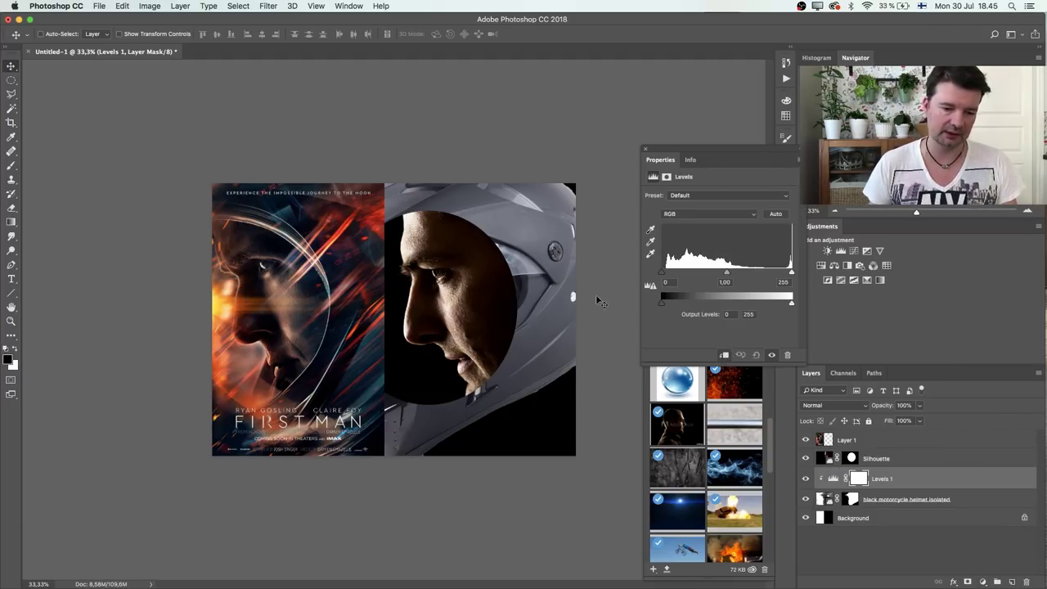
pyautogui.moveTo(670, 276); pyautogui.dragTo(739, 280)
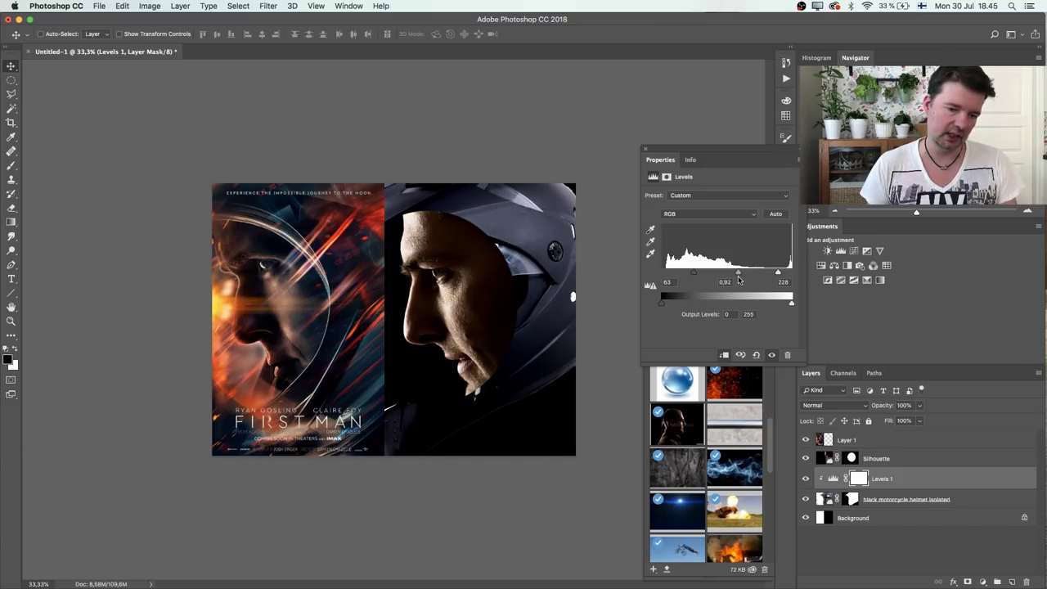
pyautogui.moveTo(739, 280); pyautogui.dragTo(739, 282)
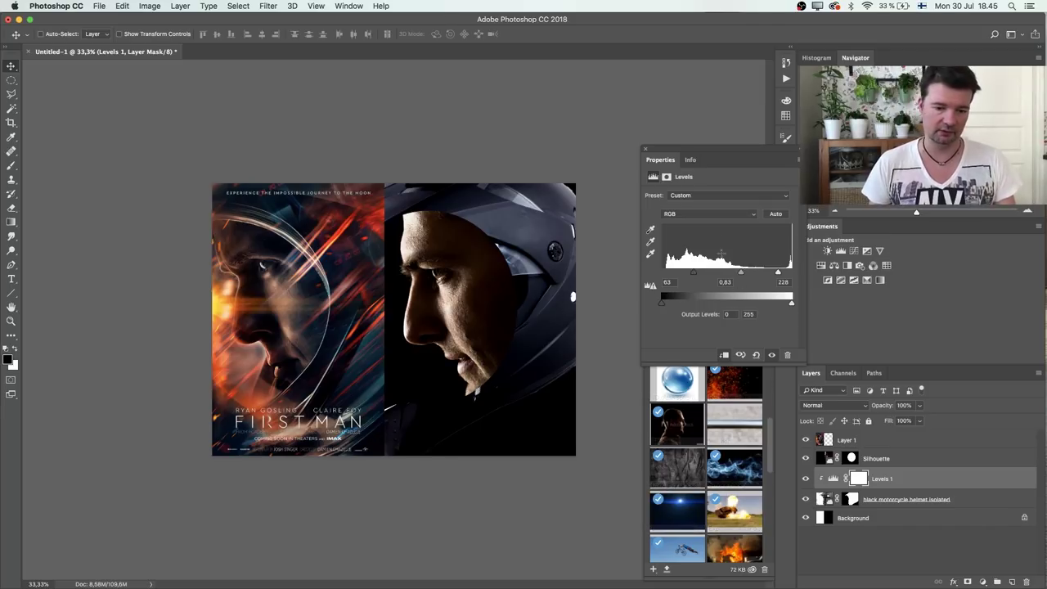
pyautogui.click(646, 152)
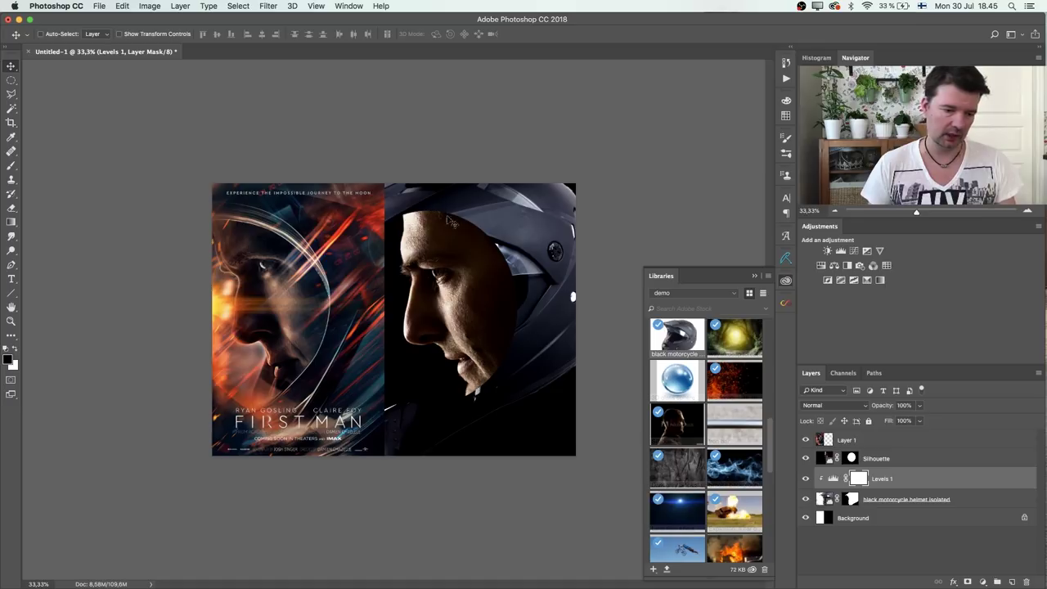
# Load the Silhouette mask's oval as a selection and add a new empty layer above Silhouette.
pyautogui.click(11, 321)
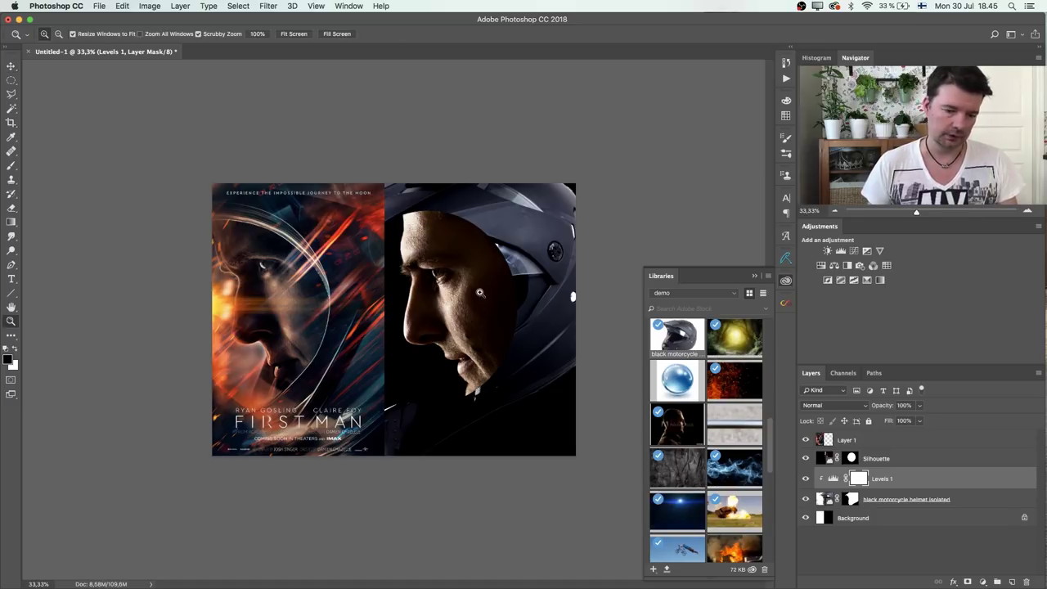
pyautogui.moveTo(490, 310); pyautogui.dragTo(513, 309)
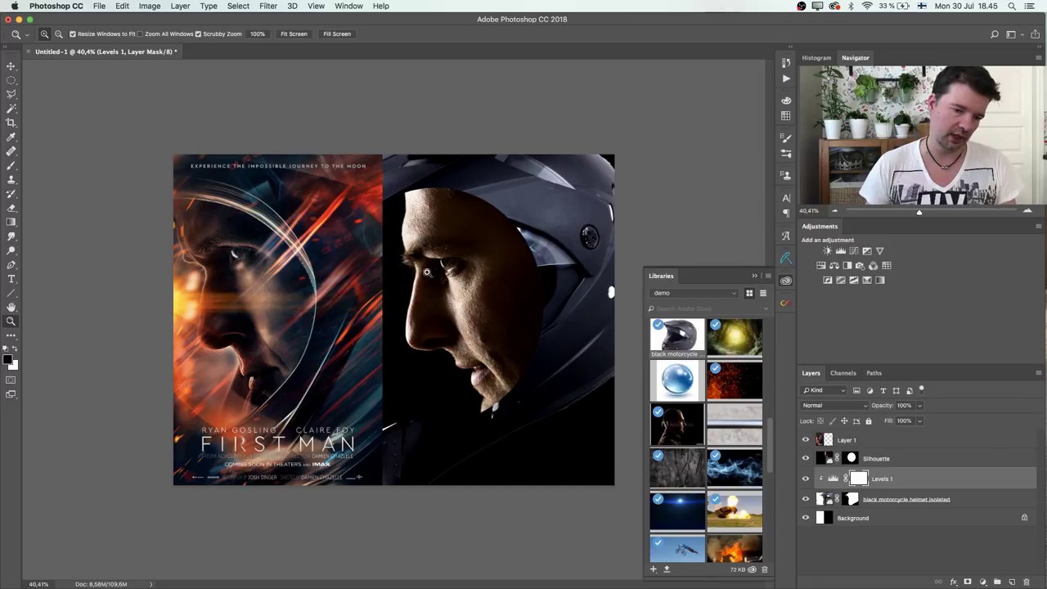
pyautogui.click(11, 79)
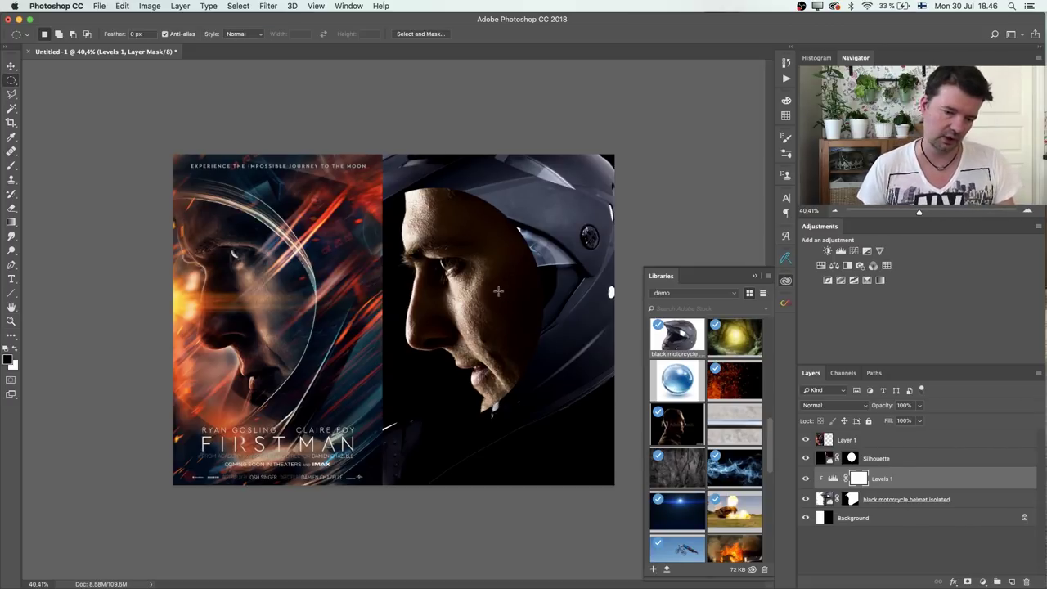
pyautogui.keyDown('alt'); pyautogui.click(853, 459); pyautogui.keyUp('alt')
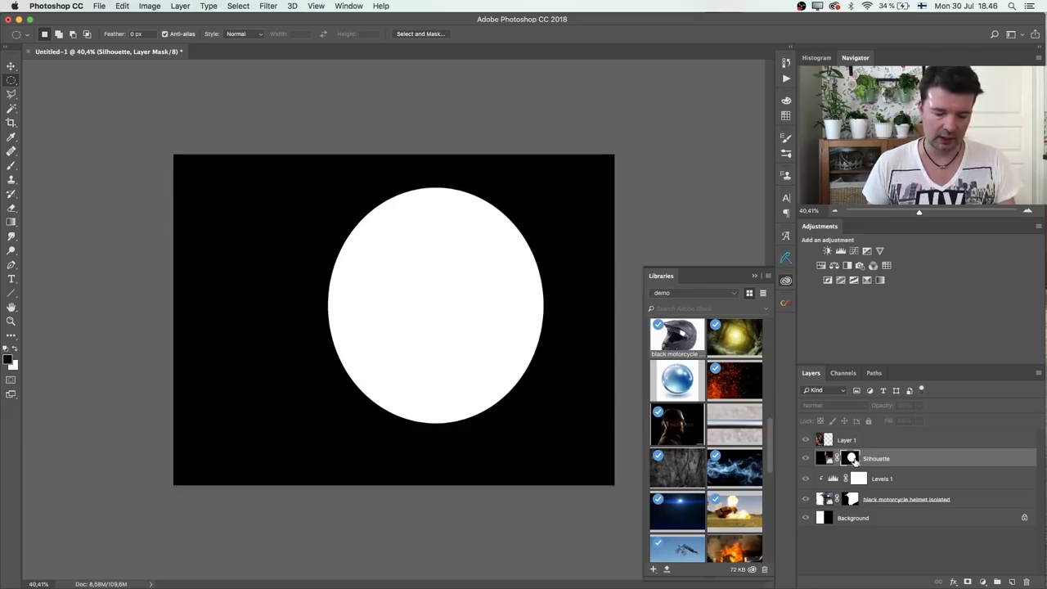
pyautogui.keyDown('shift'); pyautogui.click(853, 461); pyautogui.keyUp('shift')
pyautogui.keyDown('alt'); pyautogui.click(854, 461); pyautogui.keyUp('alt')
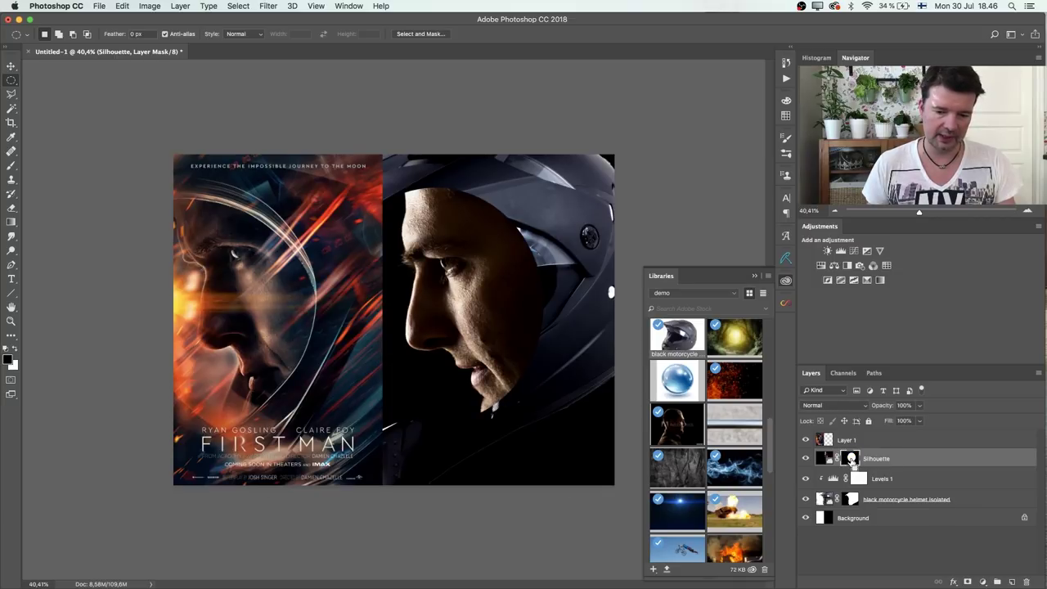
pyautogui.keyDown('super'); pyautogui.click(853, 460); pyautogui.keyUp('super')
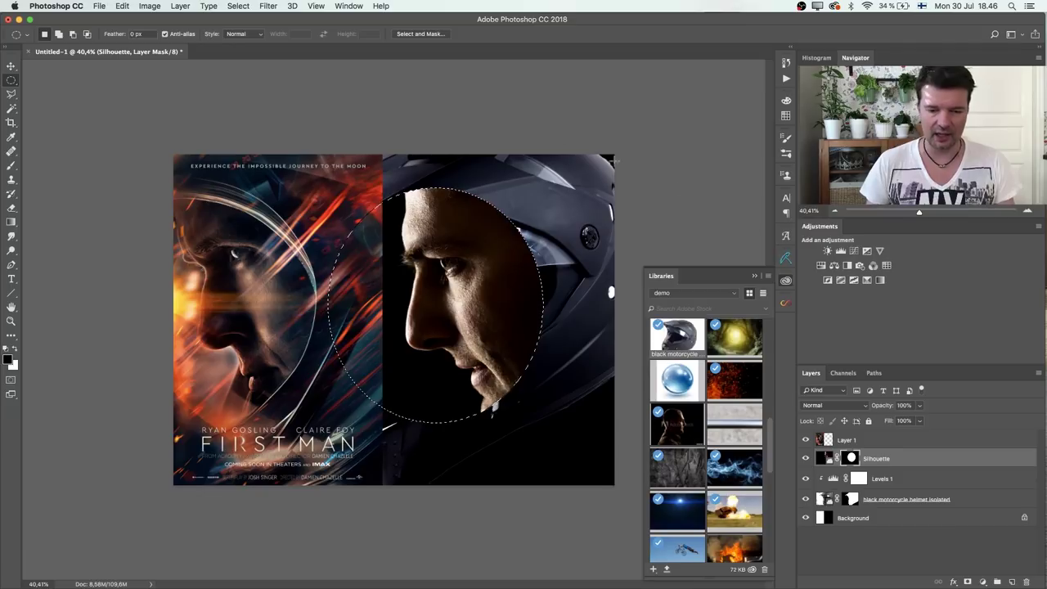
pyautogui.click(1012, 582)
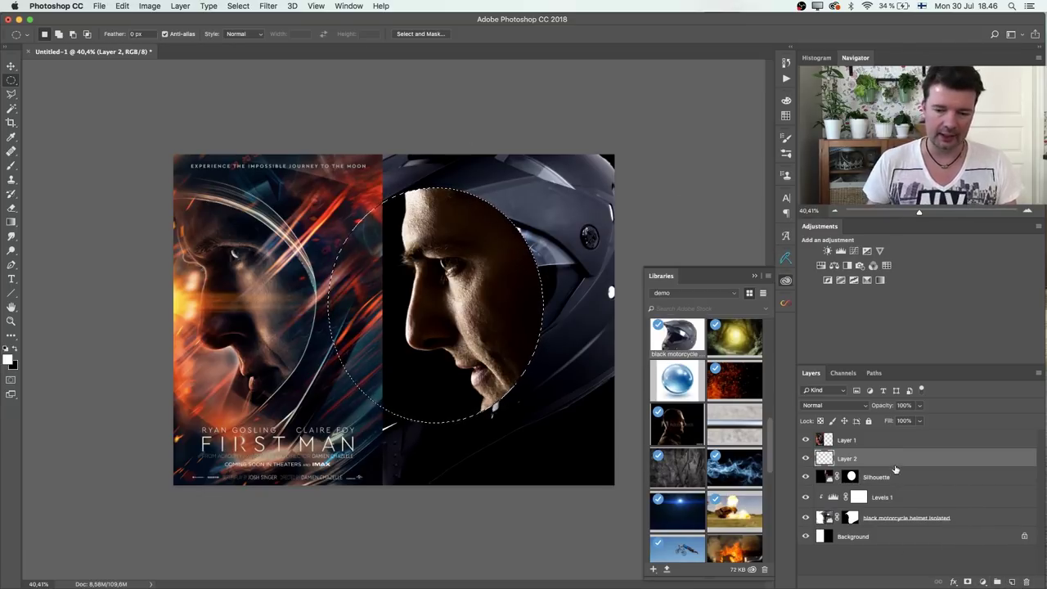
# Stroke the oval selection with a 2 px white outline on Layer 2.
pyautogui.rightClick(478, 304)
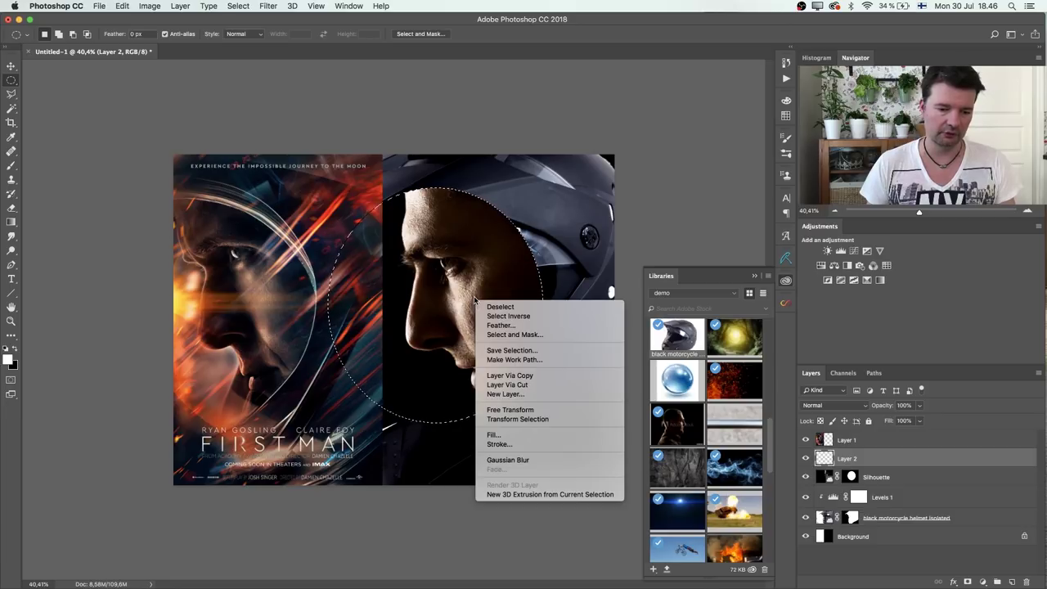
pyautogui.click(549, 443)
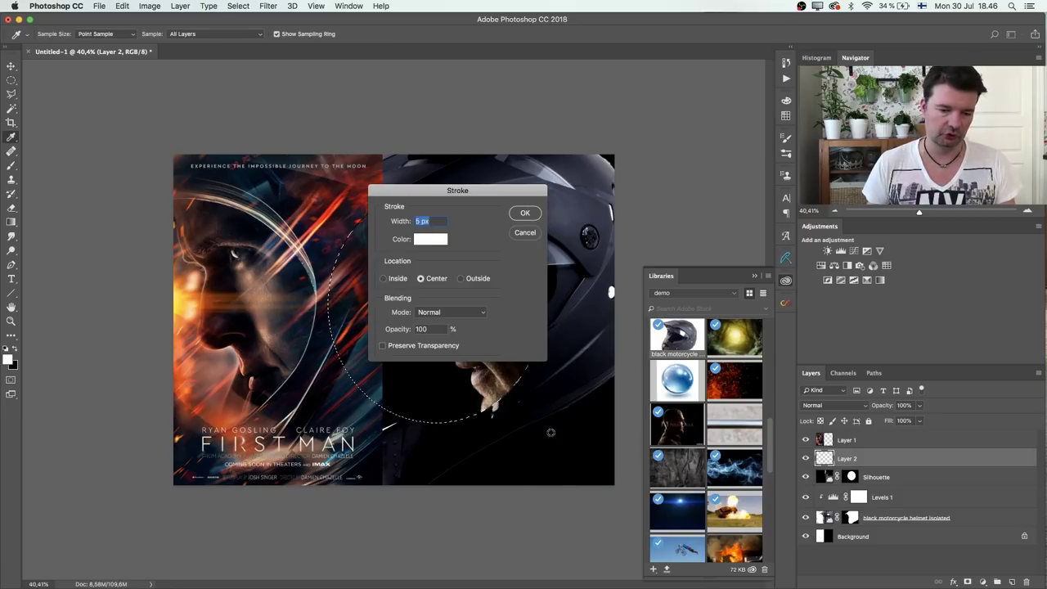
pyautogui.write('2')
pyautogui.click(526, 214)
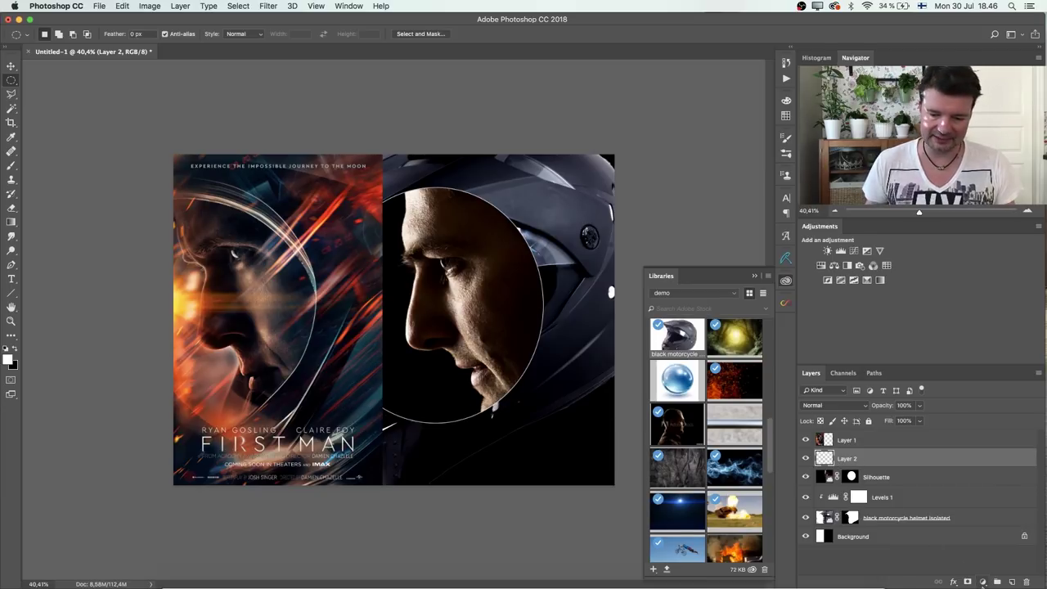
# Mask Layer 2, brush out the ring's lower-left part, and duplicate it as Layer 2 copy.
pyautogui.click(967, 581)
pyautogui.press('b')
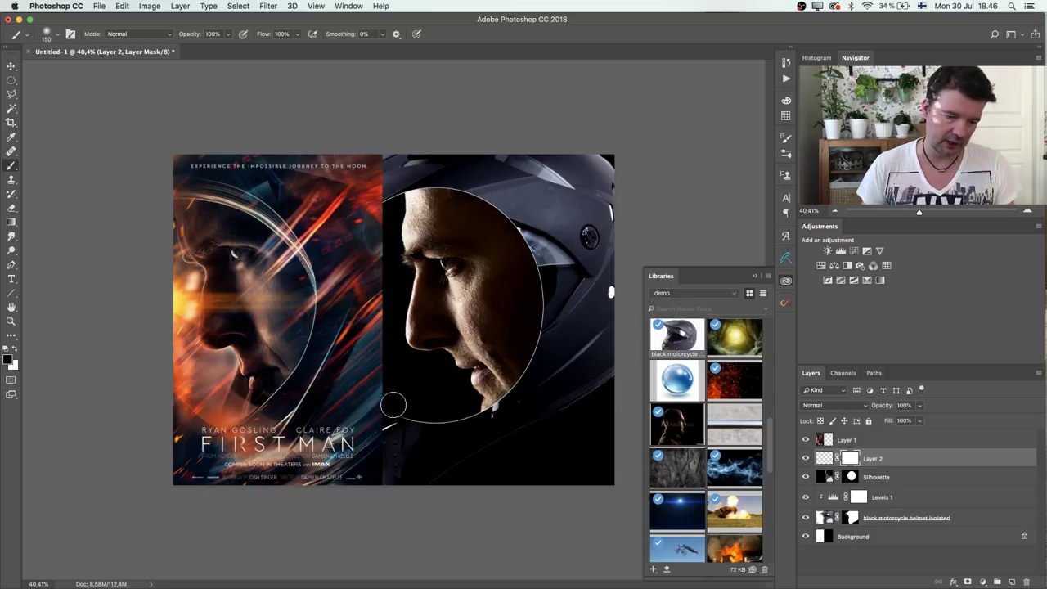
pyautogui.moveTo(448, 486)
pyautogui.mouseDown()
pyautogui.moveTo(454, 439)
pyautogui.moveTo(465, 438)
pyautogui.mouseUp()
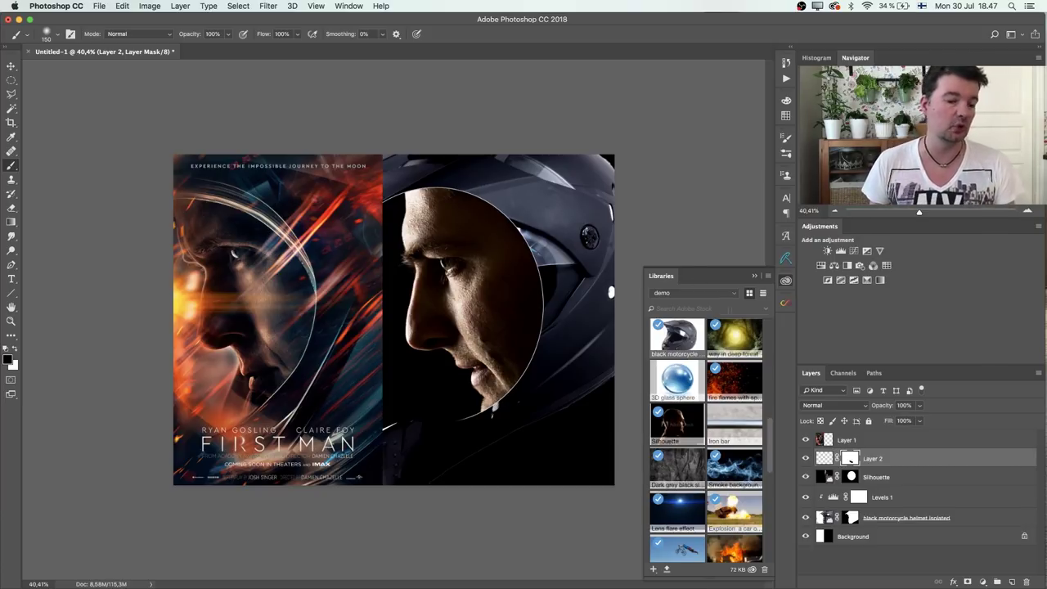
pyautogui.click(804, 458)
pyautogui.click(805, 458)
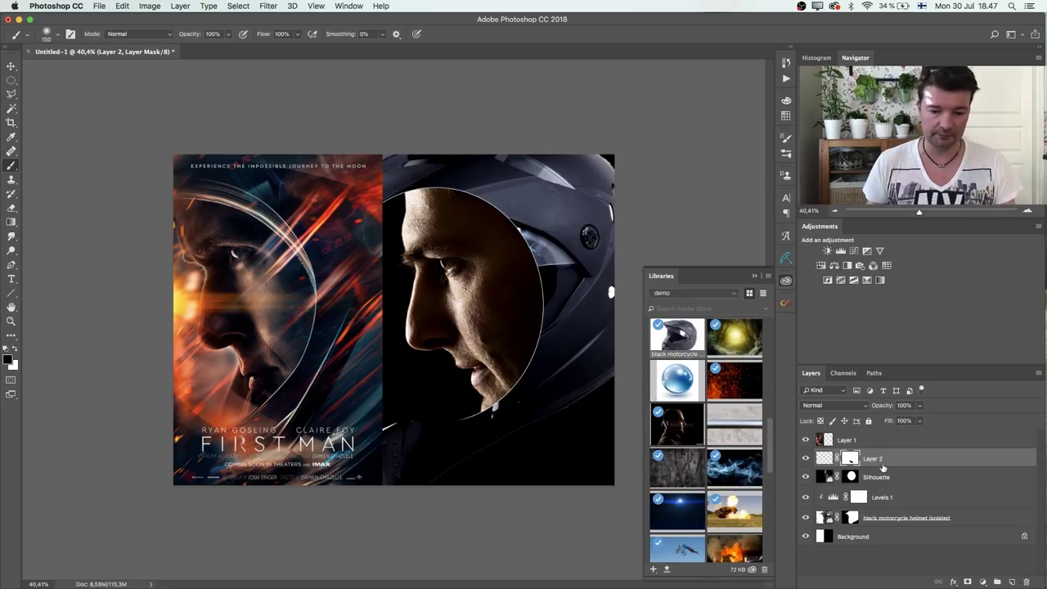
pyautogui.press('super+j')
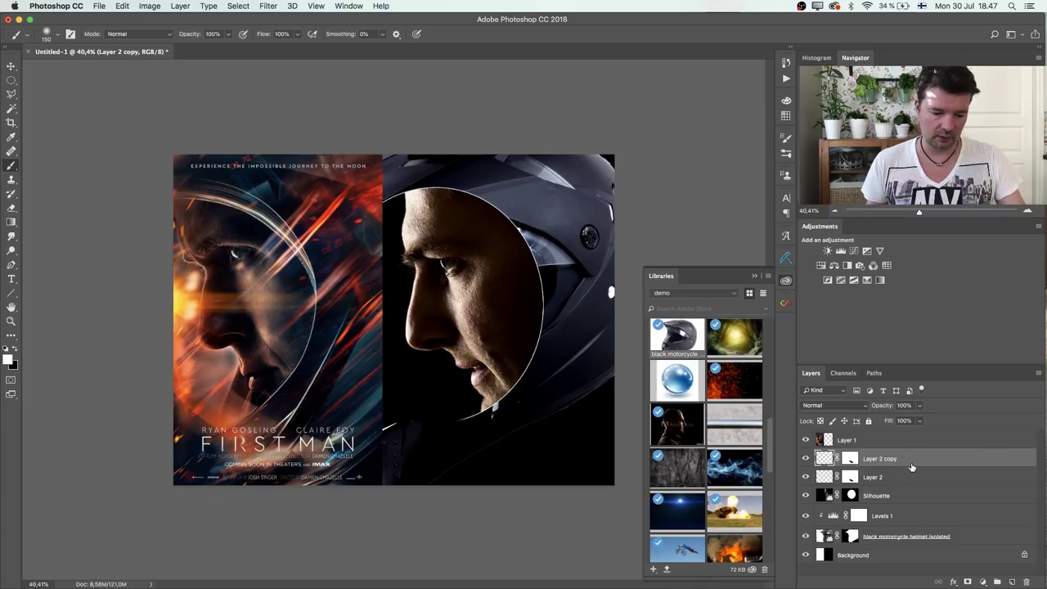
# Rotate Layer 2 copy to about -2.5° and nudge it up-right.
pyautogui.press('super+t')
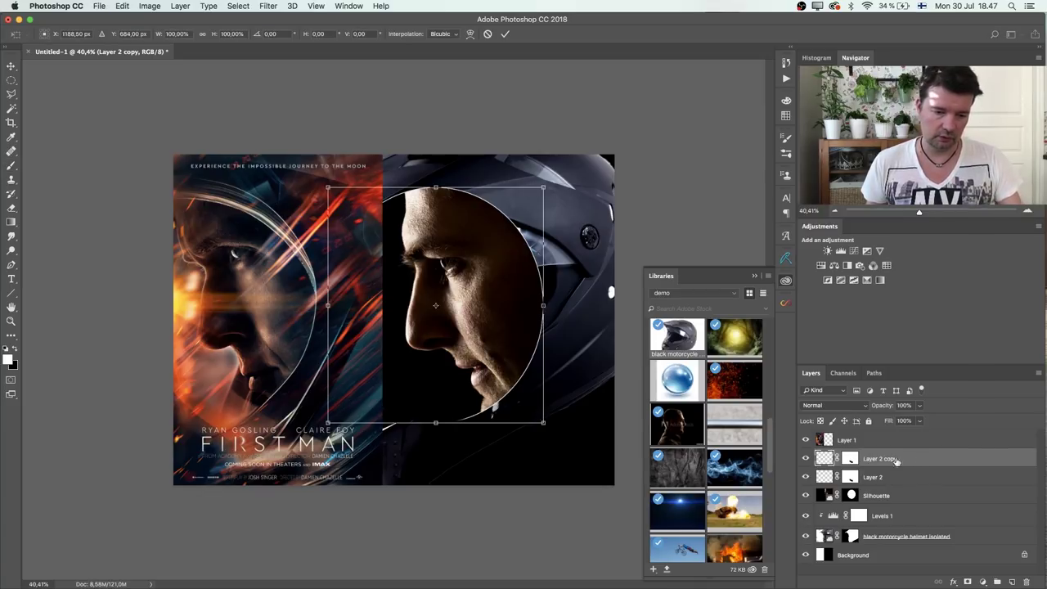
pyautogui.moveTo(568, 180); pyautogui.dragTo(536, 152)
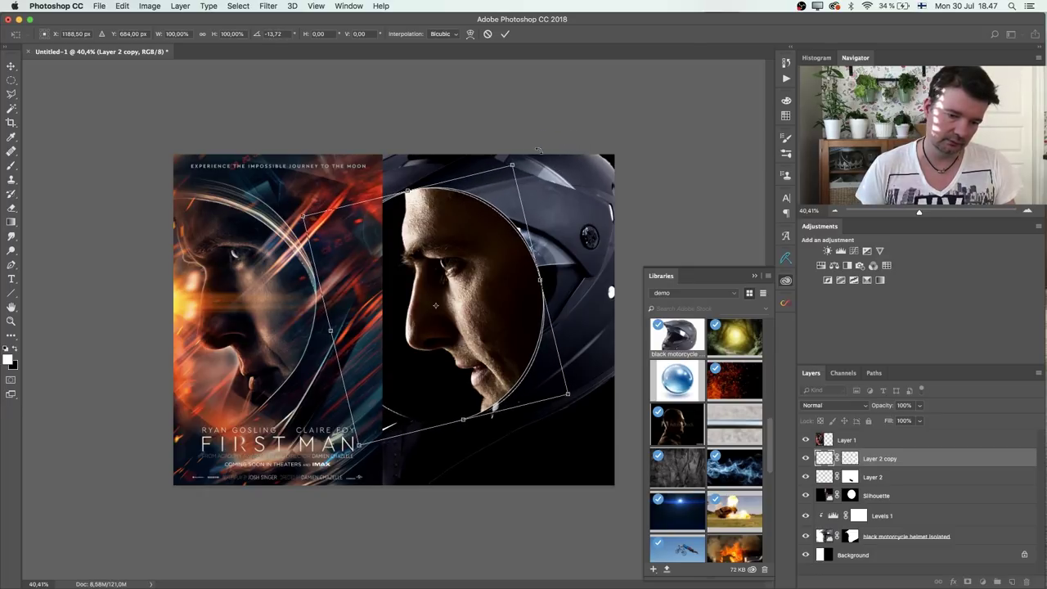
pyautogui.moveTo(458, 262); pyautogui.dragTo(459, 256)
pyautogui.moveTo(522, 134); pyautogui.dragTo(535, 159)
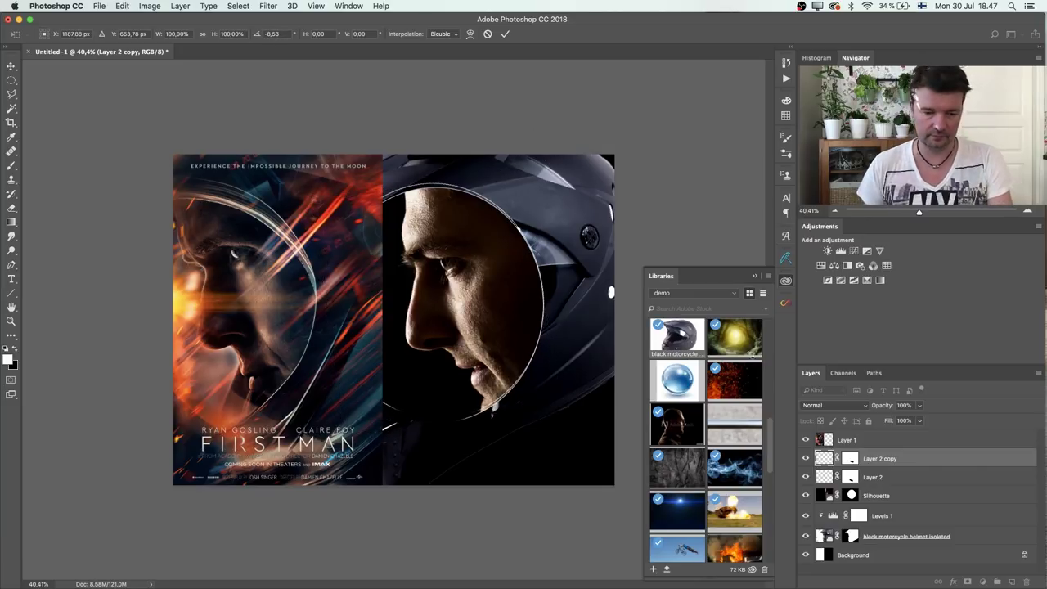
pyautogui.press('Return')
pyautogui.press('b')
# Duplicate the ring as Layer 2 copy 2, rotated about 6.6° and shifted up-left.
pyautogui.hotkey('ctrl', 'j')
pyautogui.hotkey('ctrl', 't')
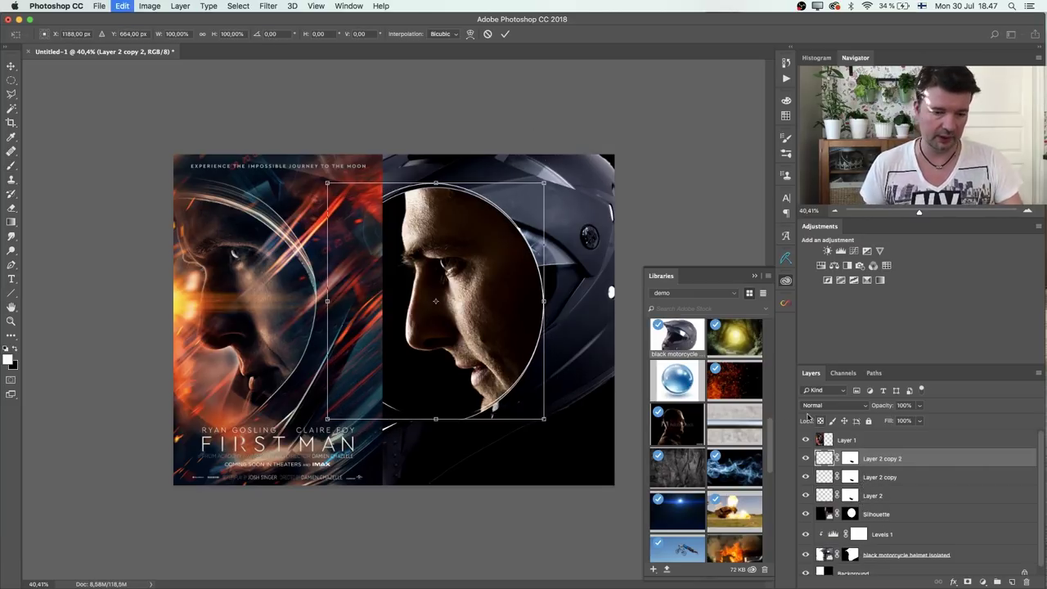
pyautogui.moveTo(566, 174); pyautogui.dragTo(580, 183)
pyautogui.moveTo(501, 239); pyautogui.dragTo(498, 233)
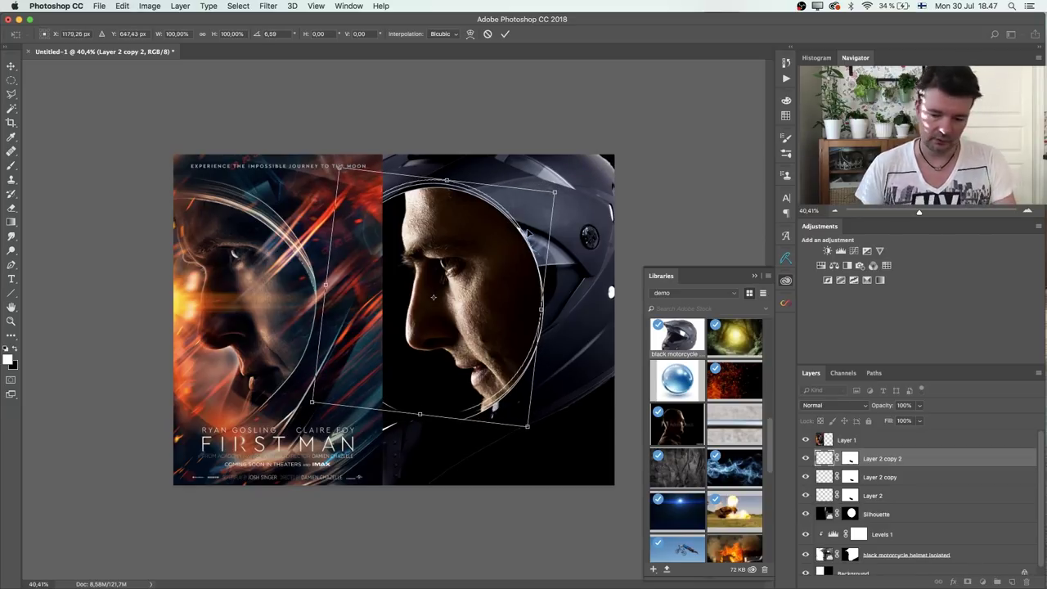
pyautogui.press('Return')
pyautogui.press('b')
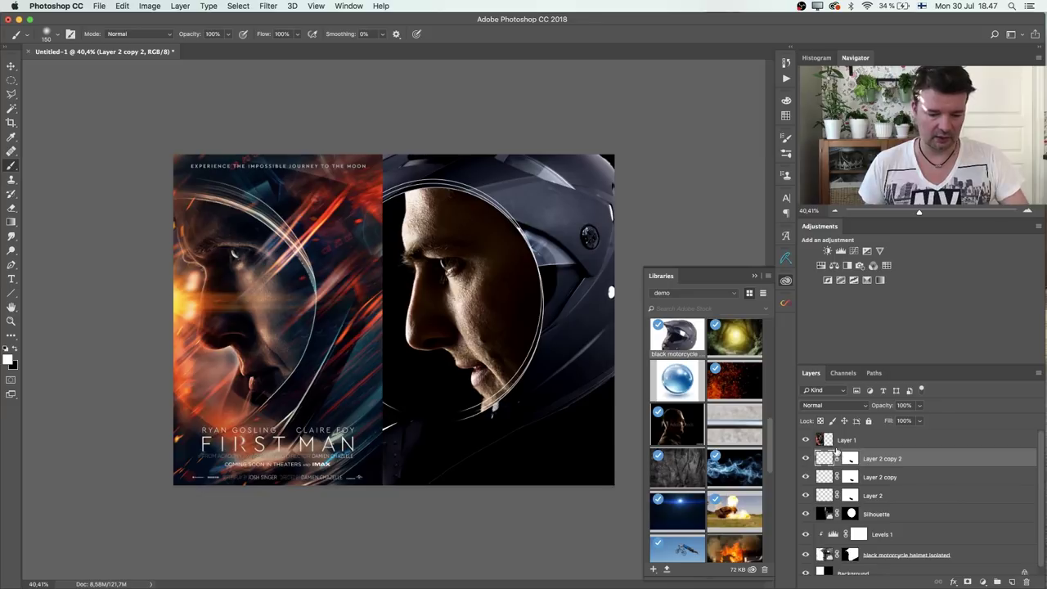
# Make Layer 2 copy 3, rotated about 5° and shifted about 3 px left.
pyautogui.hotkey('ctrl', 'j')
pyautogui.hotkey('ctrl', 't')
pyautogui.moveTo(558, 166); pyautogui.dragTo(569, 177)
pyautogui.moveTo(492, 226); pyautogui.dragTo(492, 228)
pyautogui.moveTo(493, 229); pyautogui.dragTo(494, 228)
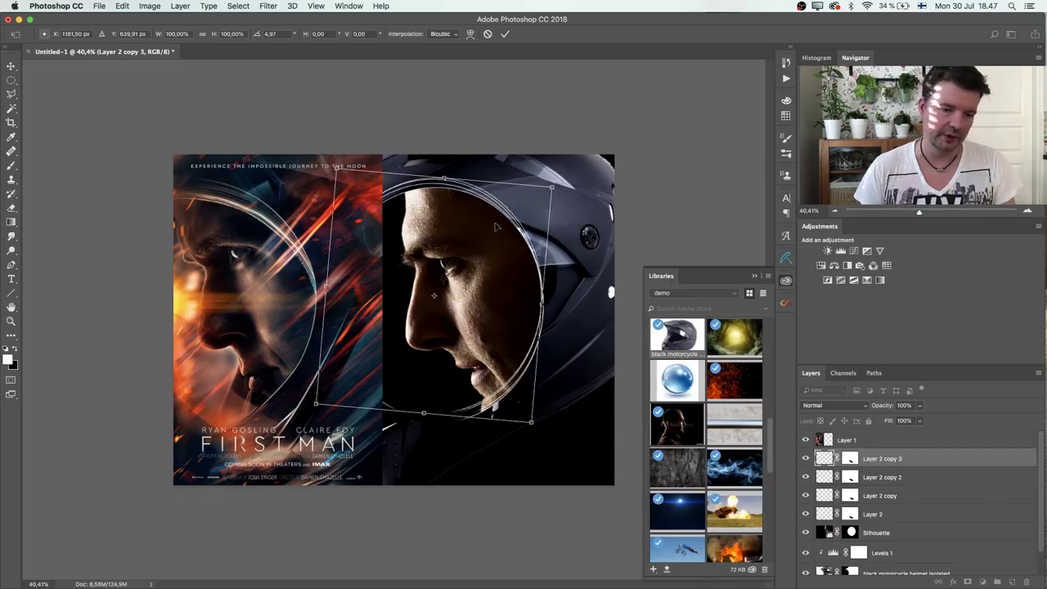
pyautogui.press('Return')
pyautogui.press('b')
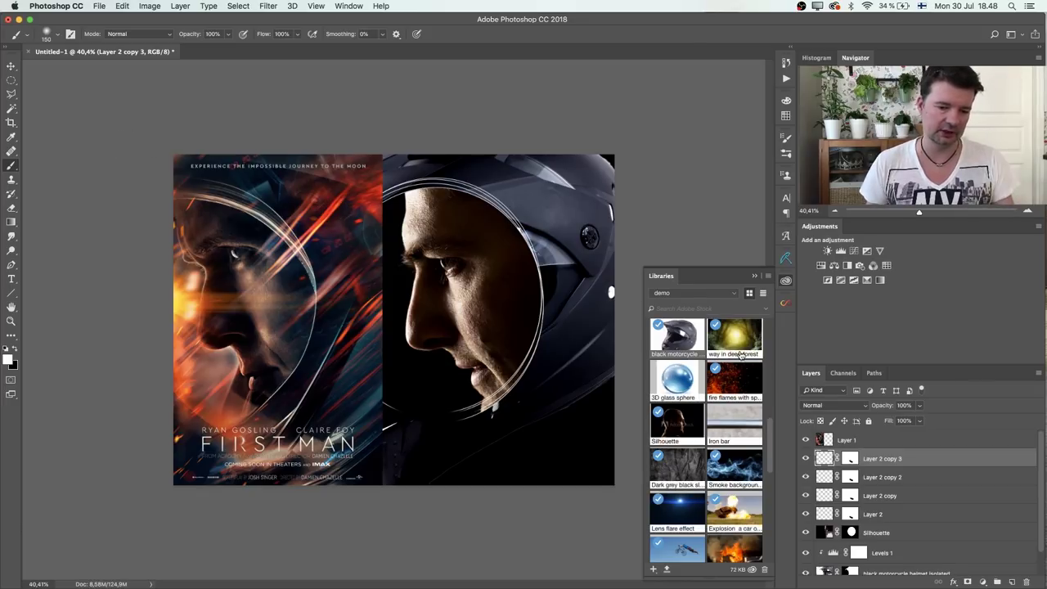
# Merge the three ring copies into one Layer 2 copy 3 and compare its visibility.
pyautogui.keyDown('shift'); pyautogui.click(891, 499); pyautogui.keyUp('shift')
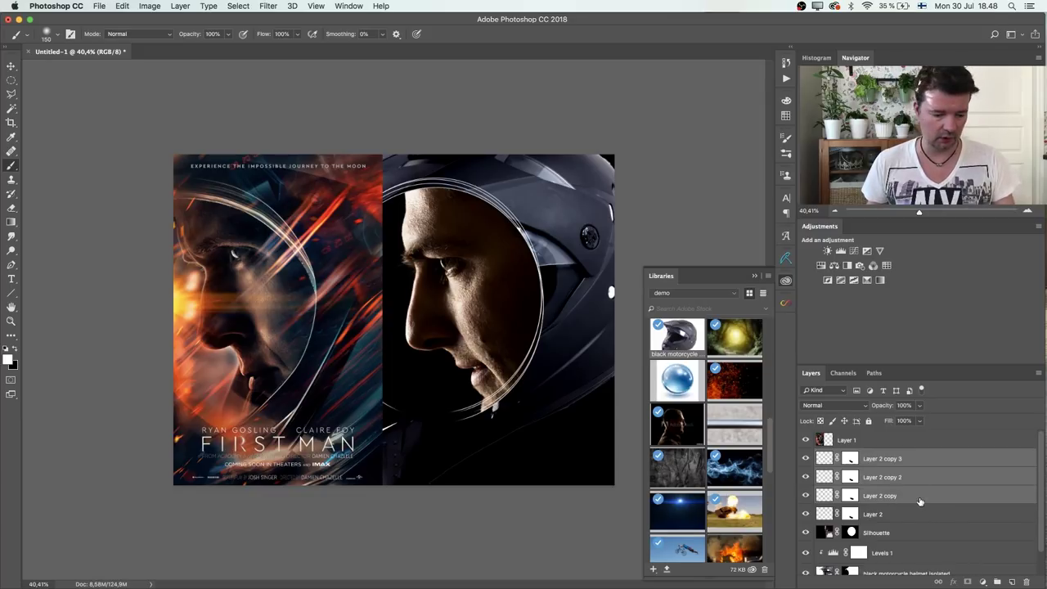
pyautogui.press('super+e')
pyautogui.click(805, 458)
pyautogui.click(805, 458)
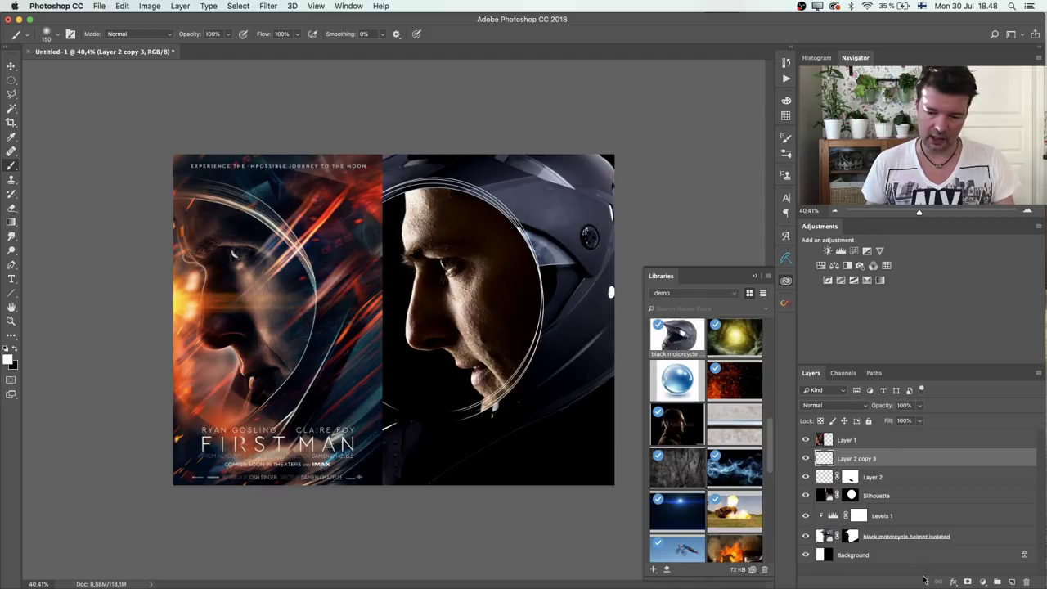
# Mask Layer 2 copy 3, fade the rings with a 400px, 8%-flow brush, then merge down.
pyautogui.click(967, 582)
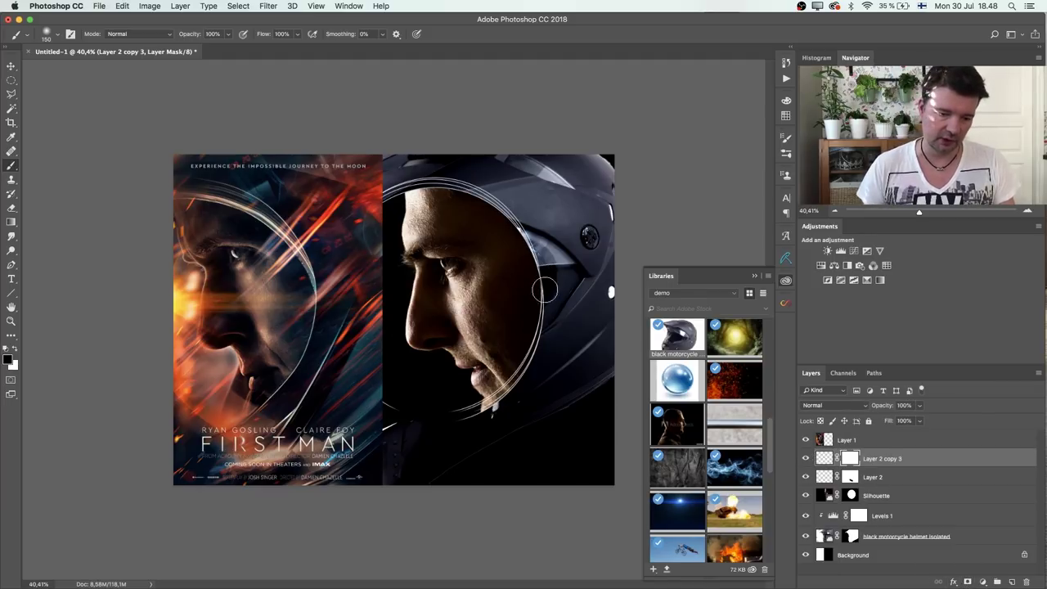
pyautogui.moveTo(556, 289)
pyautogui.mouseDown()
pyautogui.moveTo(531, 359)
pyautogui.moveTo(500, 376)
pyautogui.moveTo(485, 404)
pyautogui.mouseUp()
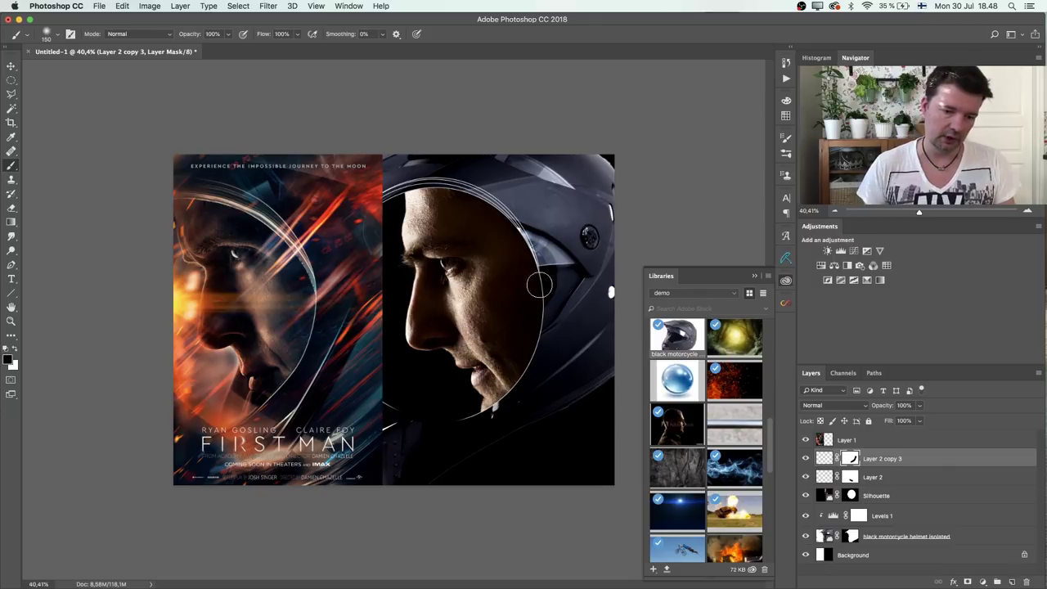
pyautogui.press(']')
pyautogui.press(']')
pyautogui.press(']')
pyautogui.press(']')
pyautogui.press(']')
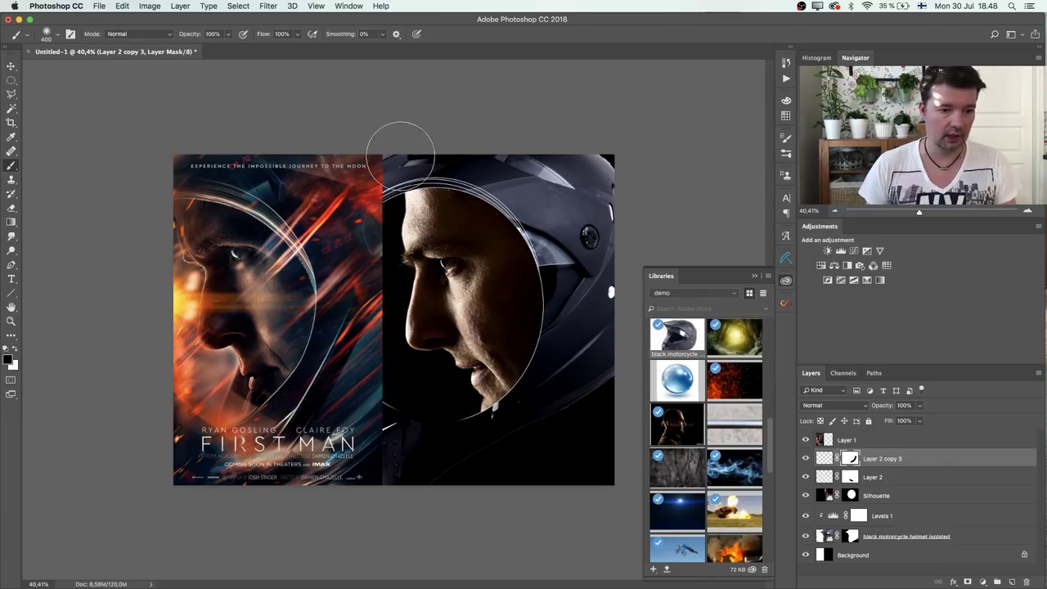
pyautogui.click(298, 35)
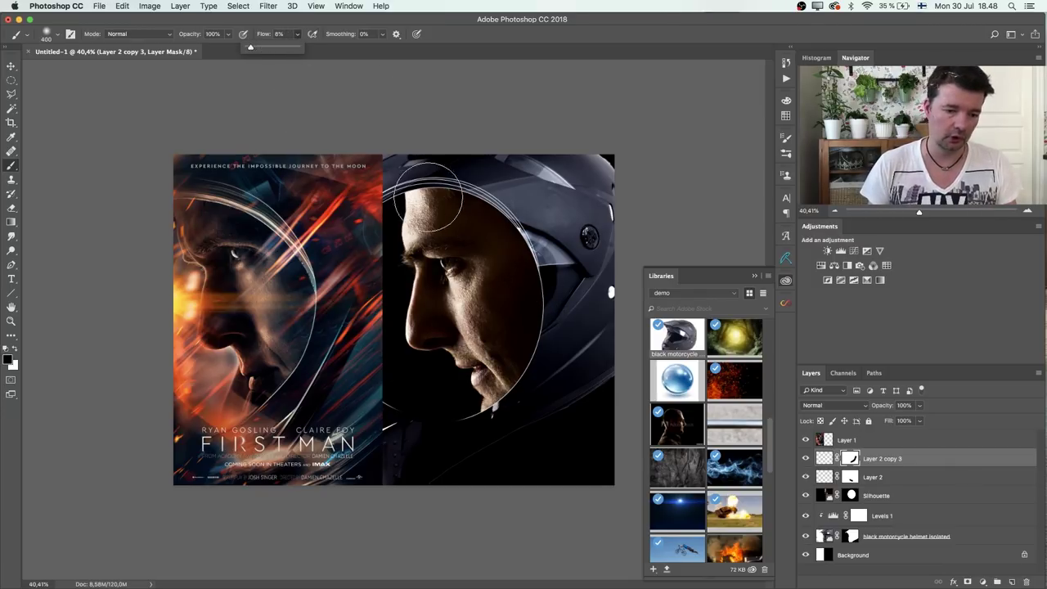
pyautogui.click(434, 184)
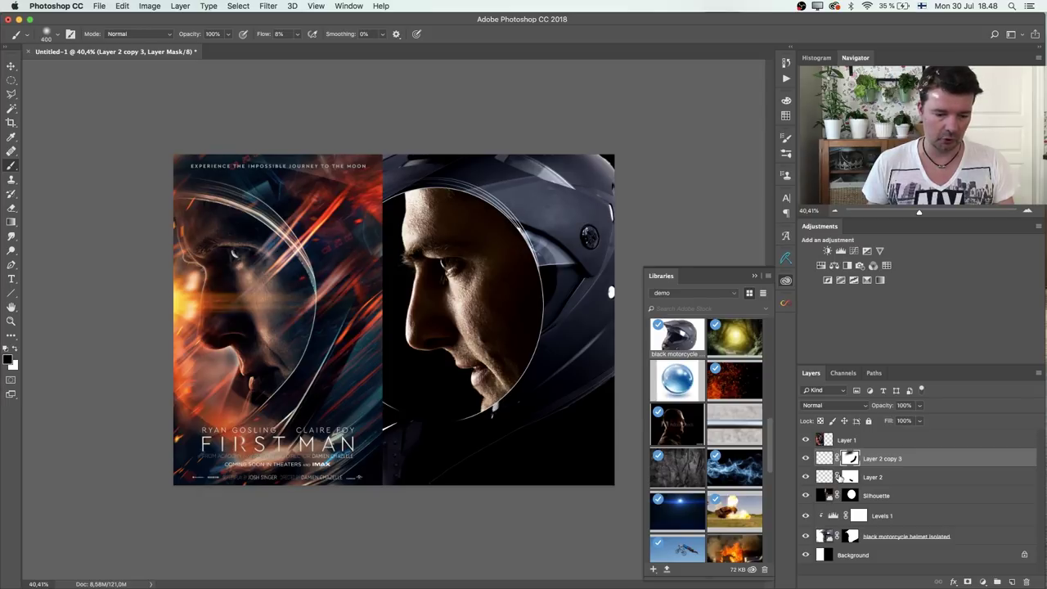
pyautogui.press('super+e')
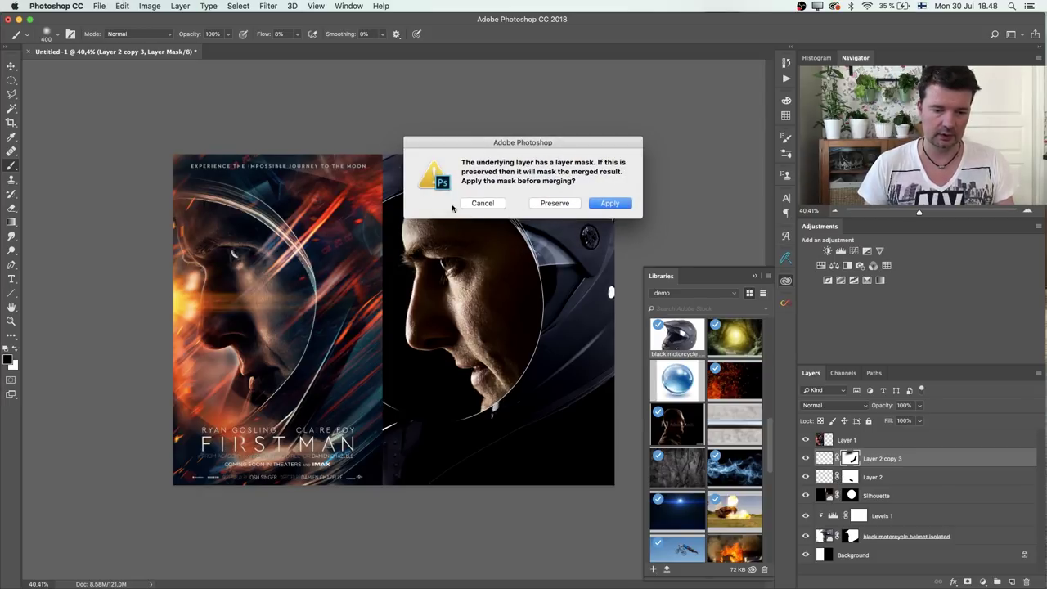
pyautogui.click(628, 207)
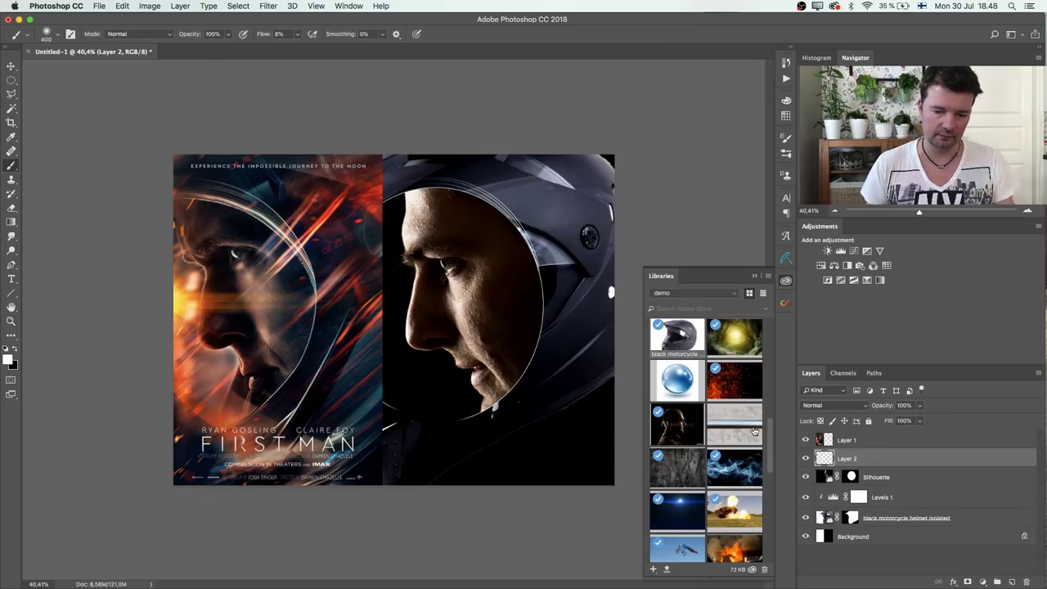
pyautogui.click(805, 458)
pyautogui.click(806, 458)
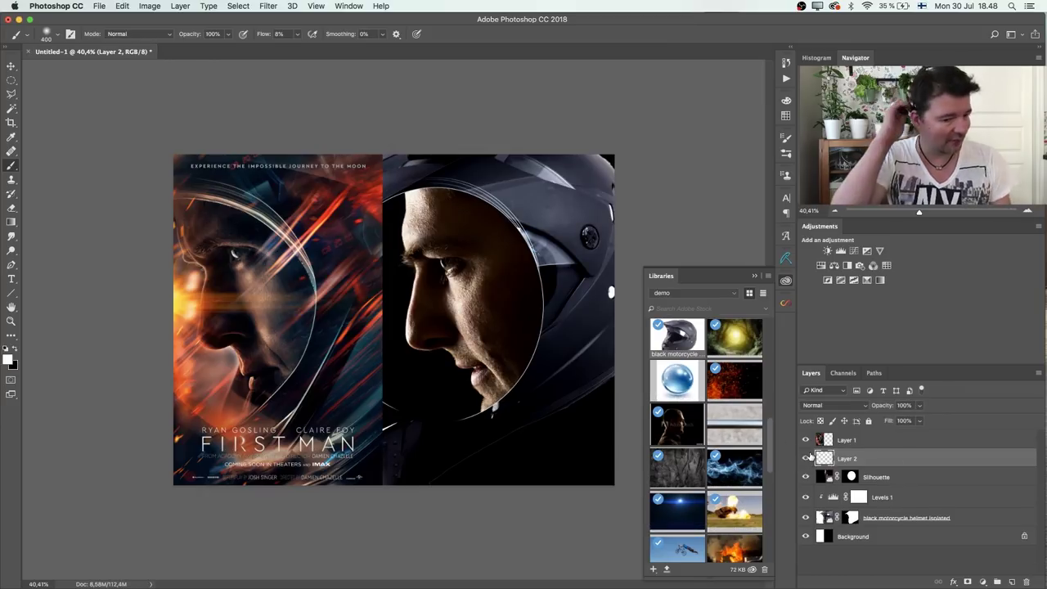
pyautogui.press('e')
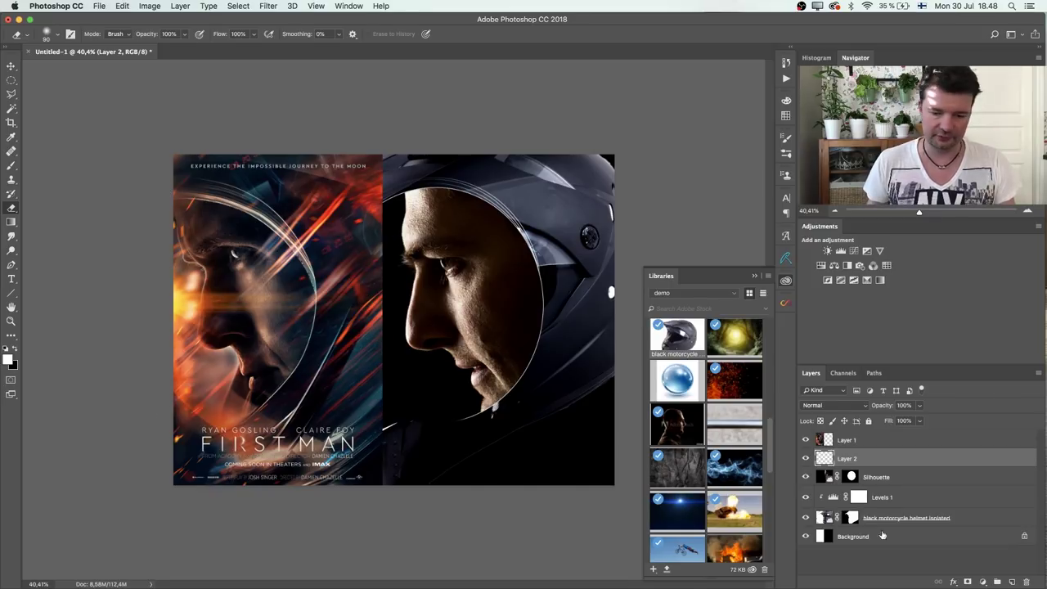
# Quick-select the area left of the face edge and fill it black on the Silhouette mask.
pyautogui.click(824, 478)
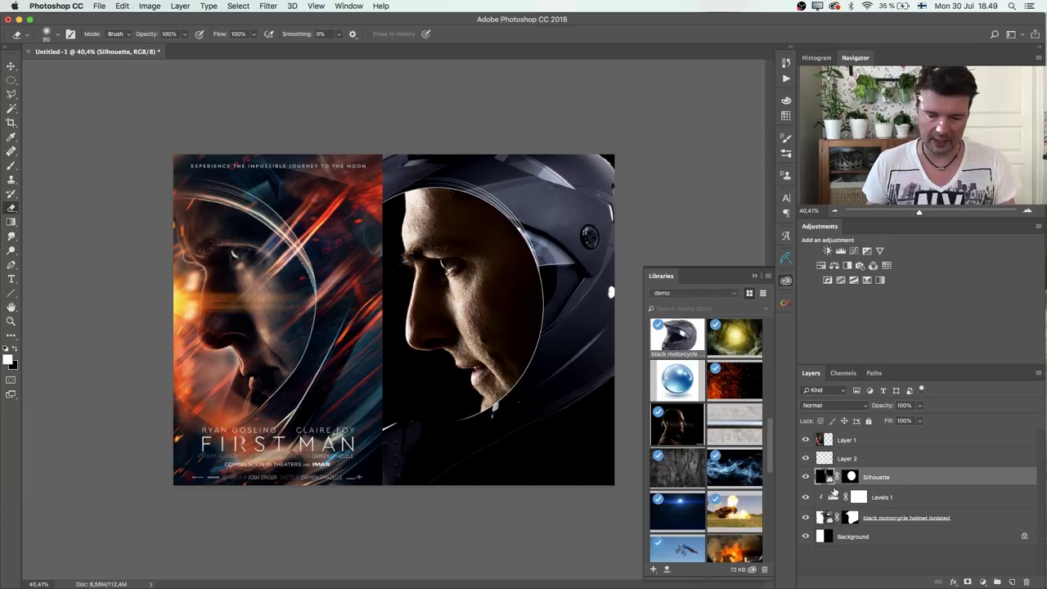
pyautogui.press('w')
pyautogui.moveTo(383, 218)
pyautogui.mouseDown()
pyautogui.moveTo(388, 317)
pyautogui.moveTo(388, 190)
pyautogui.moveTo(385, 223)
pyautogui.mouseUp()
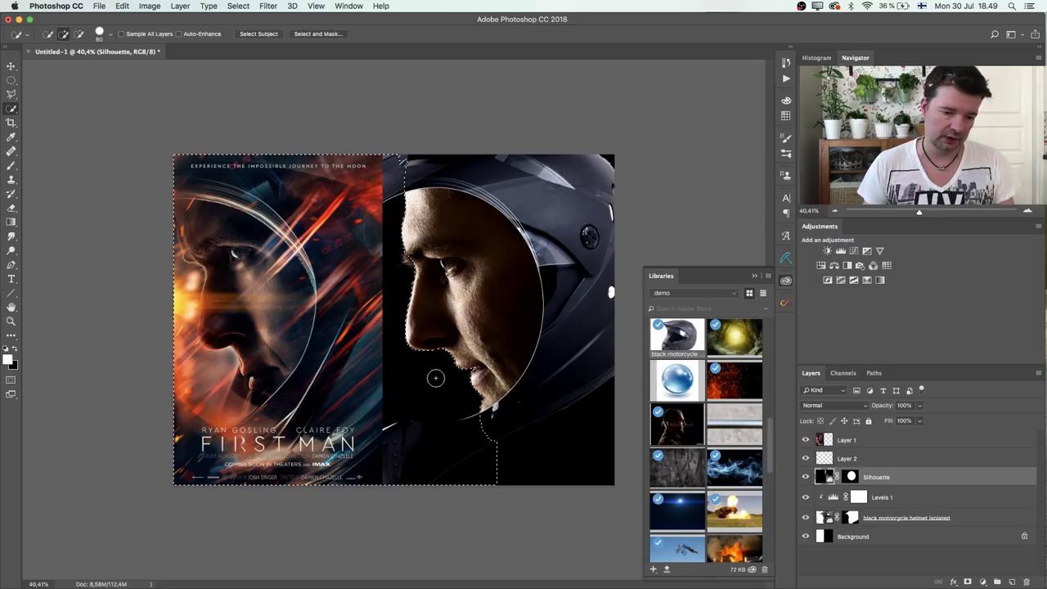
pyautogui.click(851, 476)
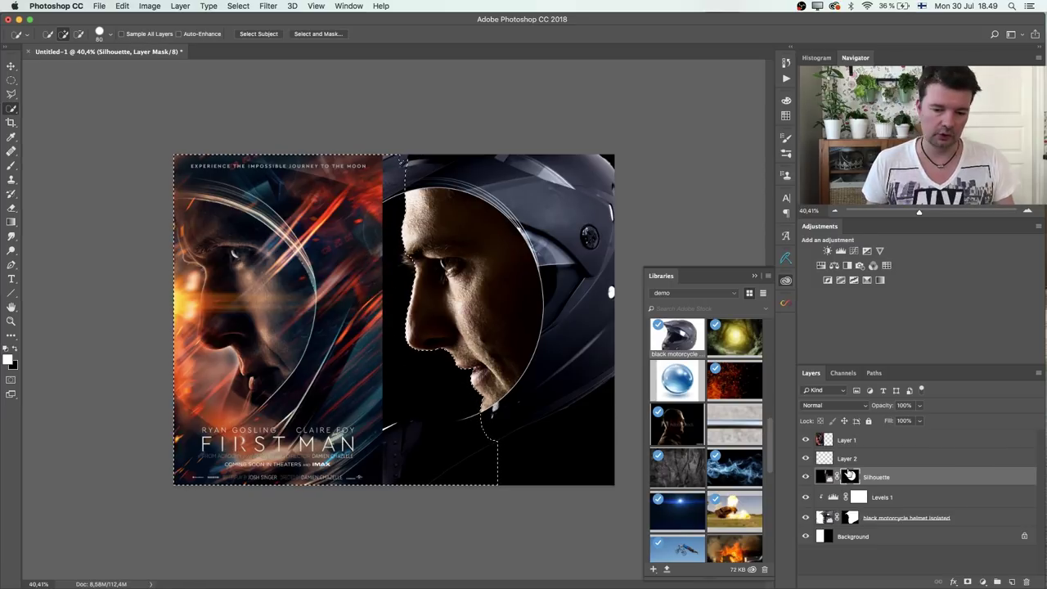
pyautogui.press('x')
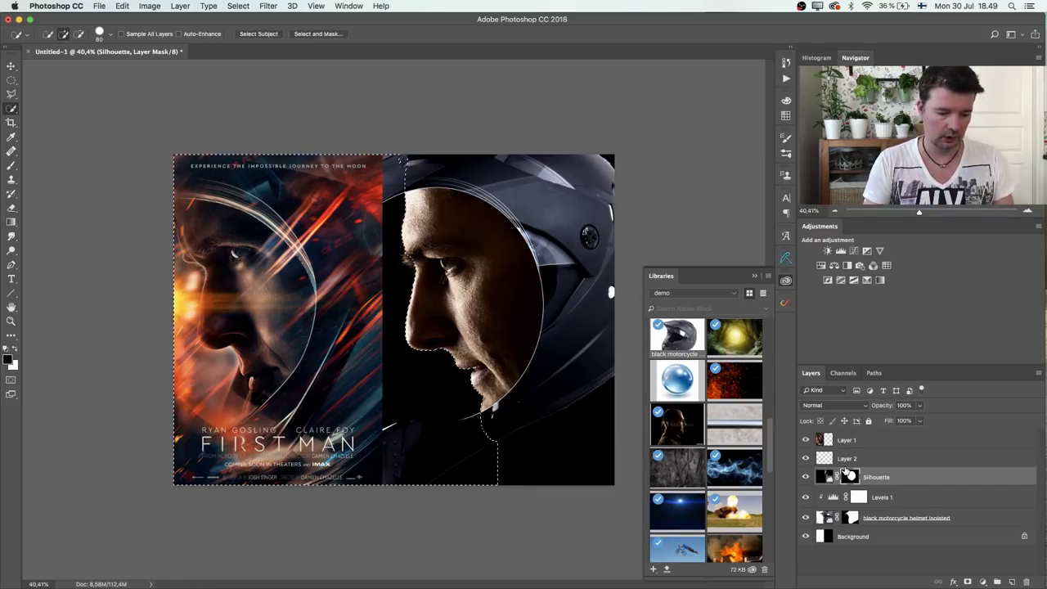
pyautogui.press('x')
pyautogui.press('x')
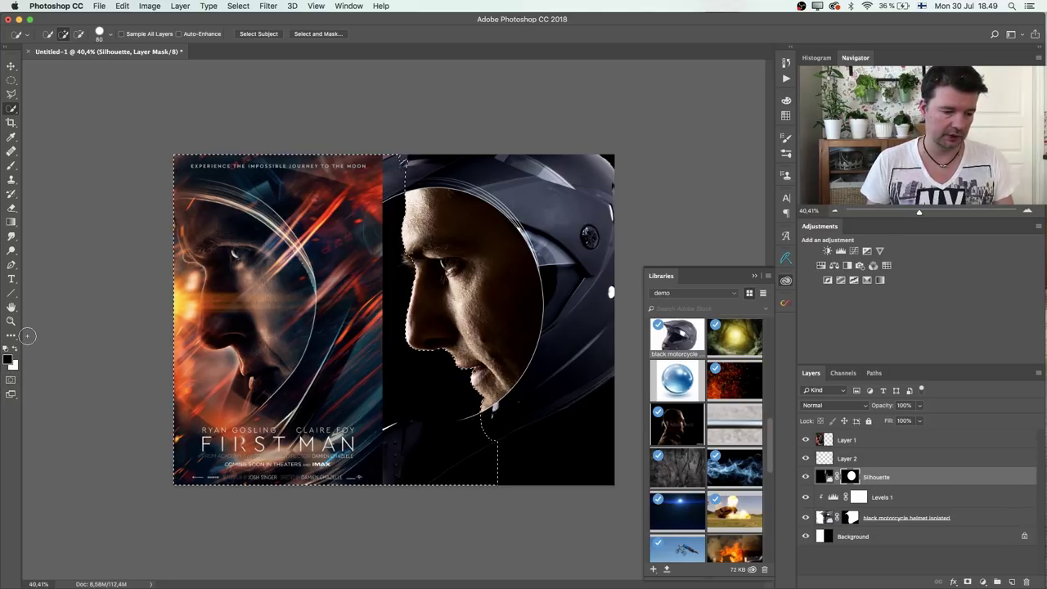
pyautogui.hotkey('alt', 'BackSpace')
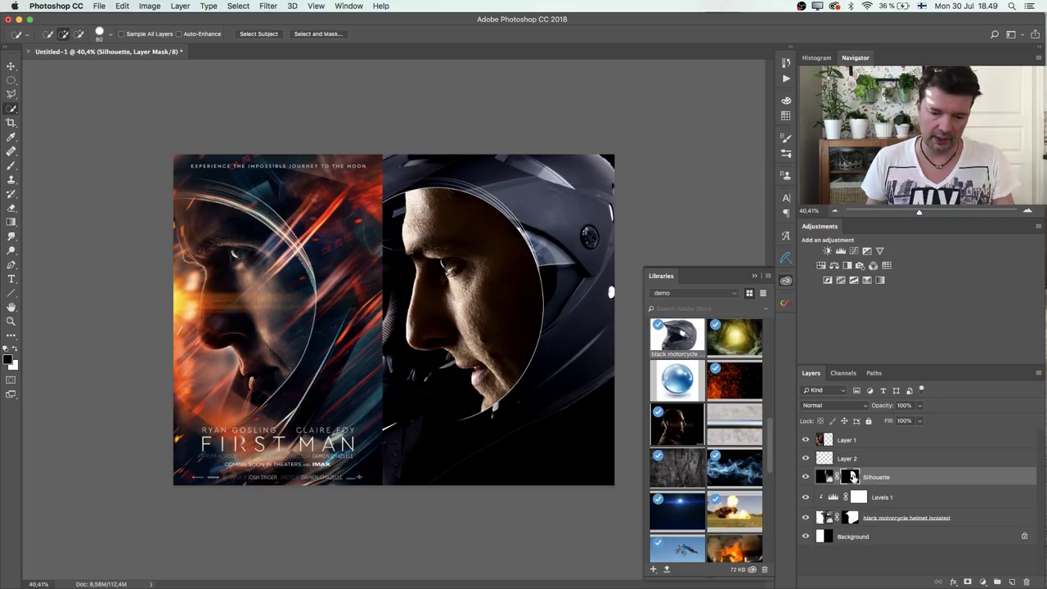
# Hide Levels 1, helmet, Background and Layer 1 to inspect the face, then show everything again.
pyautogui.click(807, 497)
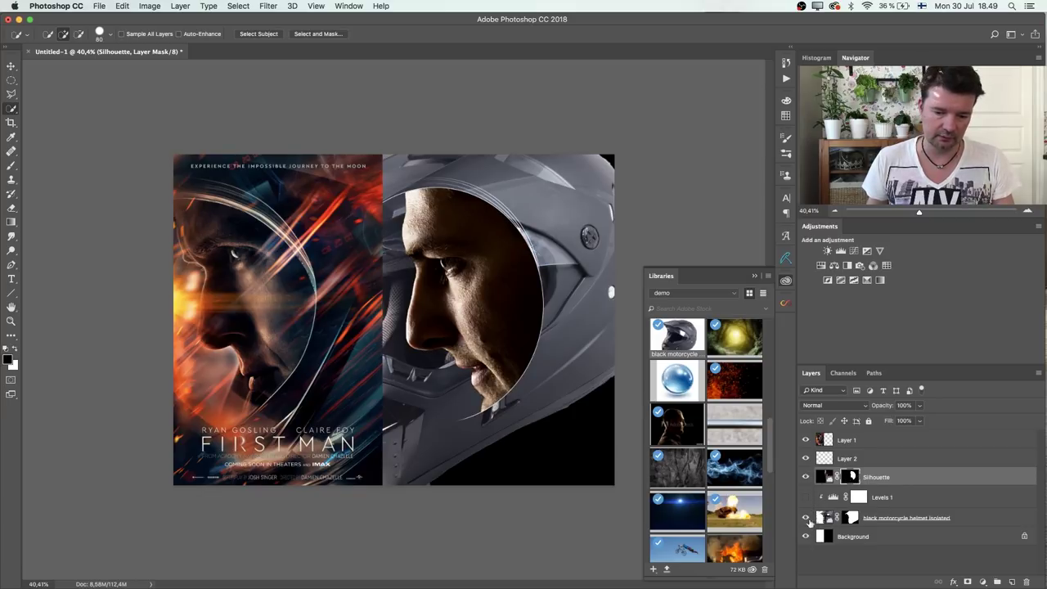
pyautogui.moveTo(806, 517); pyautogui.dragTo(806, 537)
pyautogui.click(805, 440)
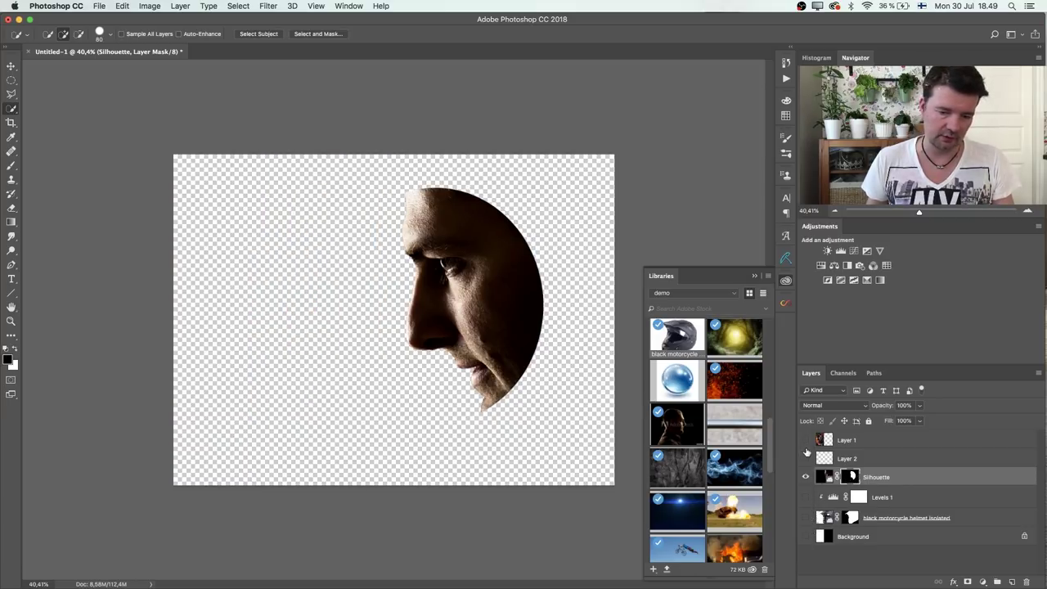
pyautogui.moveTo(807, 461); pyautogui.dragTo(807, 536)
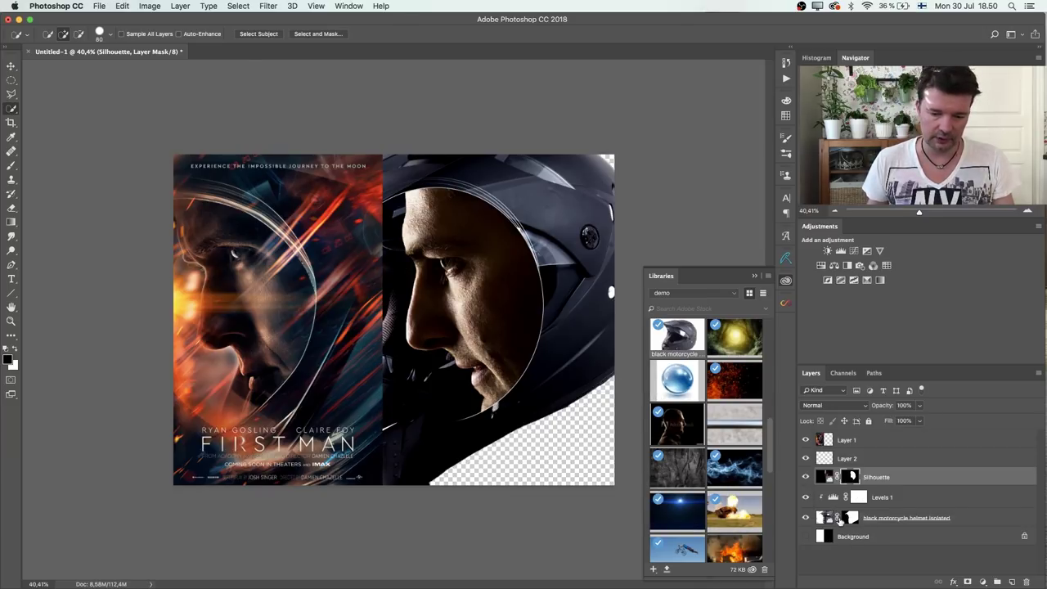
pyautogui.click(840, 518)
# Create a new empty layer above Levels 1 with the Brush ready.
pyautogui.press('b')
pyautogui.moveTo(210, 368); pyautogui.dragTo(215, 358)
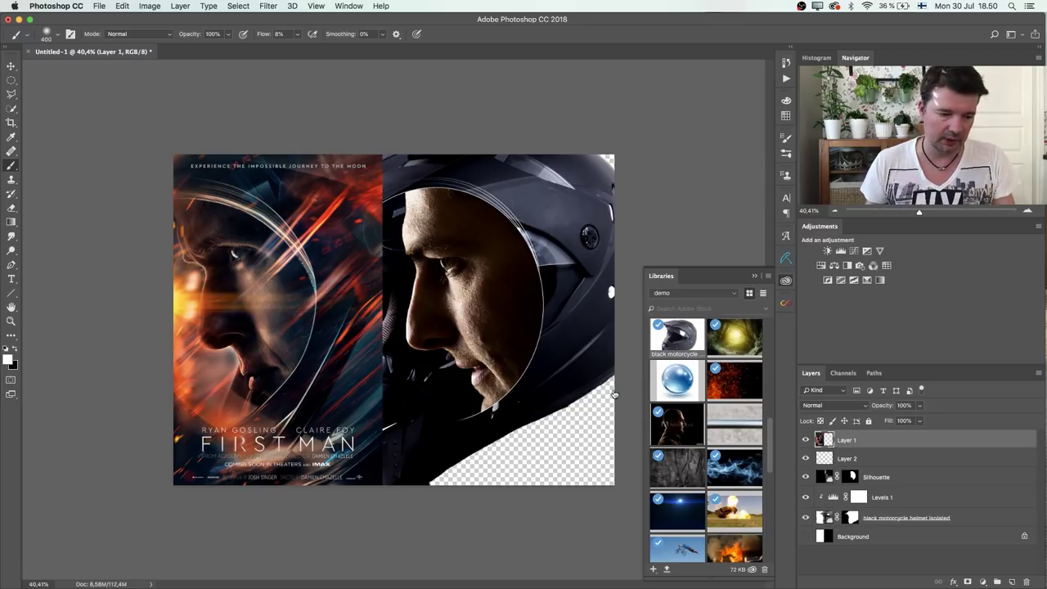
pyautogui.hotkey('alt', '.')
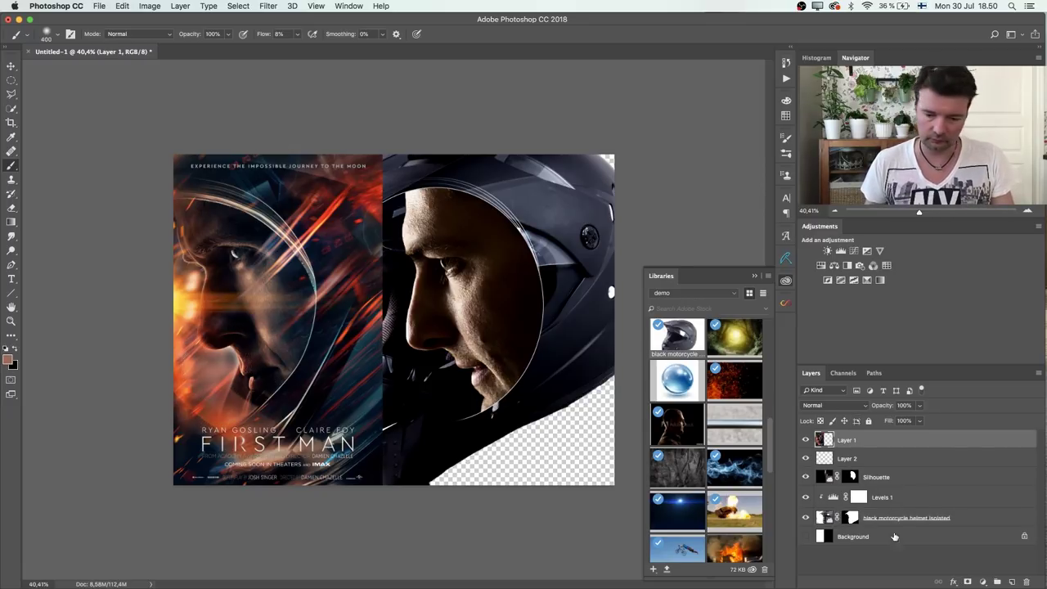
pyautogui.click(902, 499)
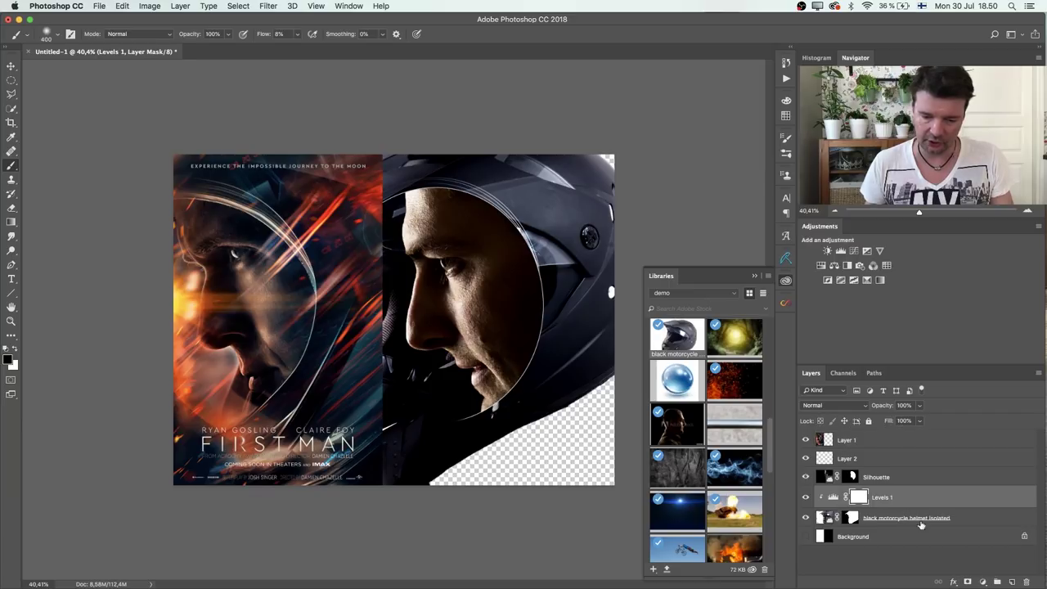
pyautogui.click(1013, 582)
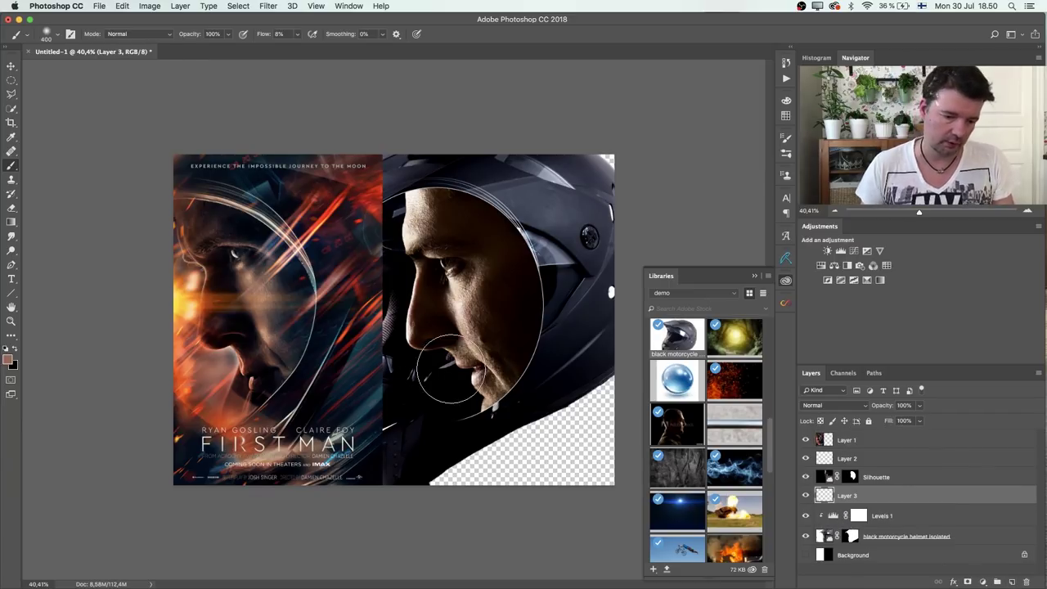
# Paint faint brown and sampled orange tones over the nose, forehead and chin.
pyautogui.moveTo(441, 360)
pyautogui.mouseDown()
pyautogui.moveTo(437, 332)
pyautogui.moveTo(437, 374)
pyautogui.moveTo(419, 345)
pyautogui.moveTo(417, 269)
pyautogui.mouseUp()
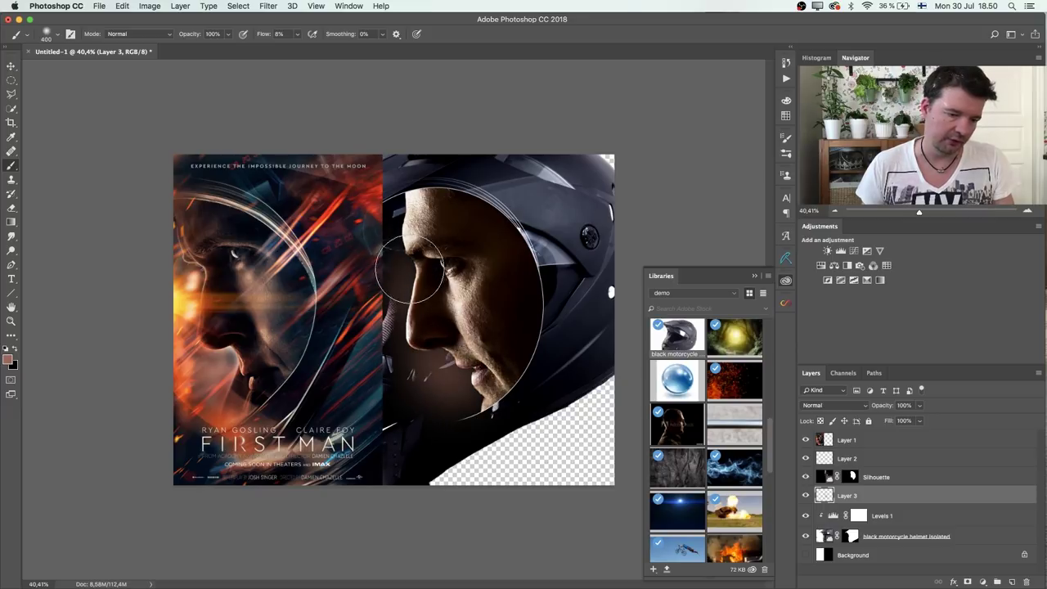
pyautogui.moveTo(363, 228)
pyautogui.mouseDown()
pyautogui.moveTo(389, 242)
pyautogui.moveTo(399, 222)
pyautogui.moveTo(391, 240)
pyautogui.moveTo(429, 363)
pyautogui.moveTo(420, 389)
pyautogui.moveTo(461, 377)
pyautogui.moveTo(399, 321)
pyautogui.moveTo(437, 378)
pyautogui.moveTo(478, 365)
pyautogui.moveTo(469, 379)
pyautogui.moveTo(448, 373)
pyautogui.moveTo(429, 399)
pyautogui.moveTo(480, 401)
pyautogui.moveTo(504, 378)
pyautogui.mouseUp()
pyautogui.keyDown('alt'); pyautogui.click(213, 390); pyautogui.keyUp('alt')
pyautogui.keyDown('alt'); pyautogui.click(234, 416); pyautogui.keyUp('alt')
pyautogui.moveTo(366, 400)
pyautogui.mouseDown()
pyautogui.moveTo(475, 408)
pyautogui.moveTo(446, 400)
pyautogui.moveTo(397, 340)
pyautogui.moveTo(397, 306)
pyautogui.moveTo(403, 296)
pyautogui.moveTo(489, 308)
pyautogui.mouseUp()
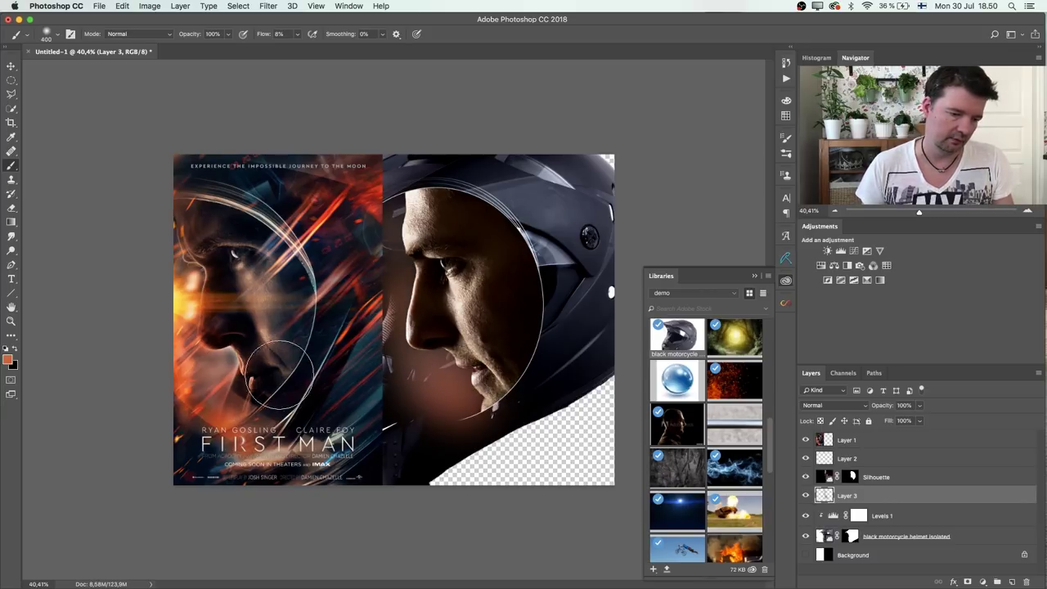
# Sample a light peach and paint it at brush size 60 along the face edge and jaw.
pyautogui.keyDown('alt'); pyautogui.click(223, 293); pyautogui.keyUp('alt')
pyautogui.keyDown('alt'); pyautogui.click(189, 284); pyautogui.keyUp('alt')
pyautogui.press('[')
pyautogui.press('[')
pyautogui.press('[')
pyautogui.press('[')
pyautogui.press('[')
pyautogui.press('[')
pyautogui.press('[')
pyautogui.press('[')
pyautogui.press('[')
pyautogui.press('[')
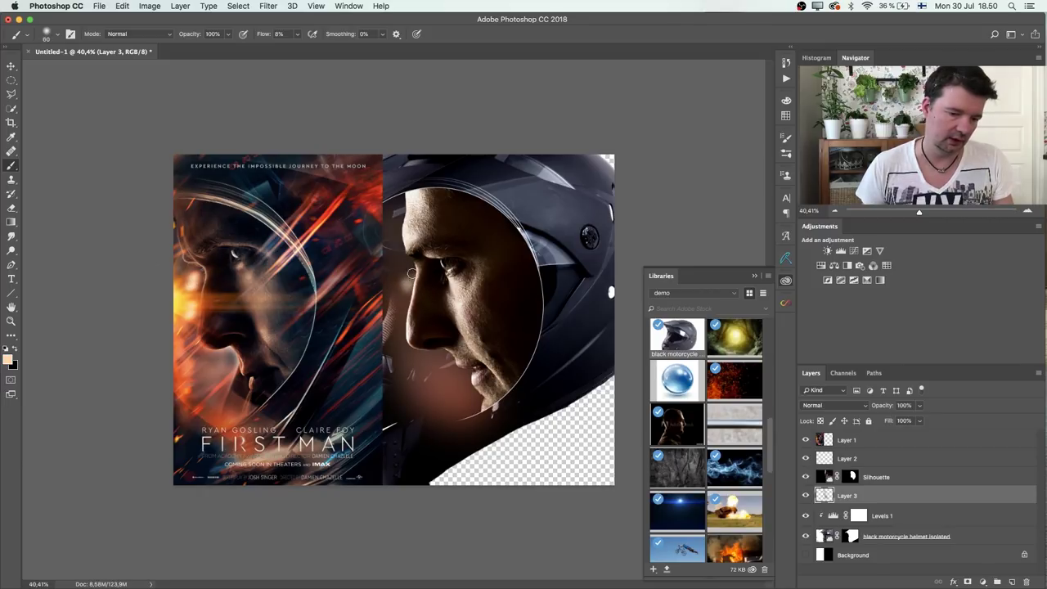
pyautogui.moveTo(394, 265); pyautogui.dragTo(394, 230)
pyautogui.moveTo(414, 345)
pyautogui.mouseDown()
pyautogui.moveTo(446, 359)
pyautogui.moveTo(418, 367)
pyautogui.moveTo(411, 353)
pyautogui.mouseUp()
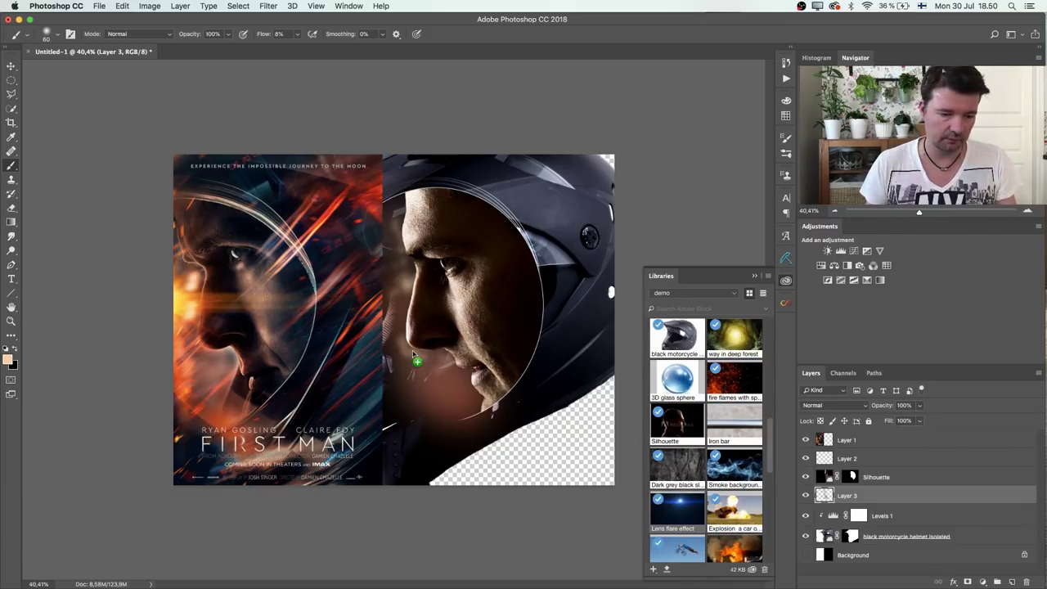
# Place the Lens flare effect from Libraries and move its layer above Silhouette.
pyautogui.moveTo(407, 348); pyautogui.dragTo(411, 350)
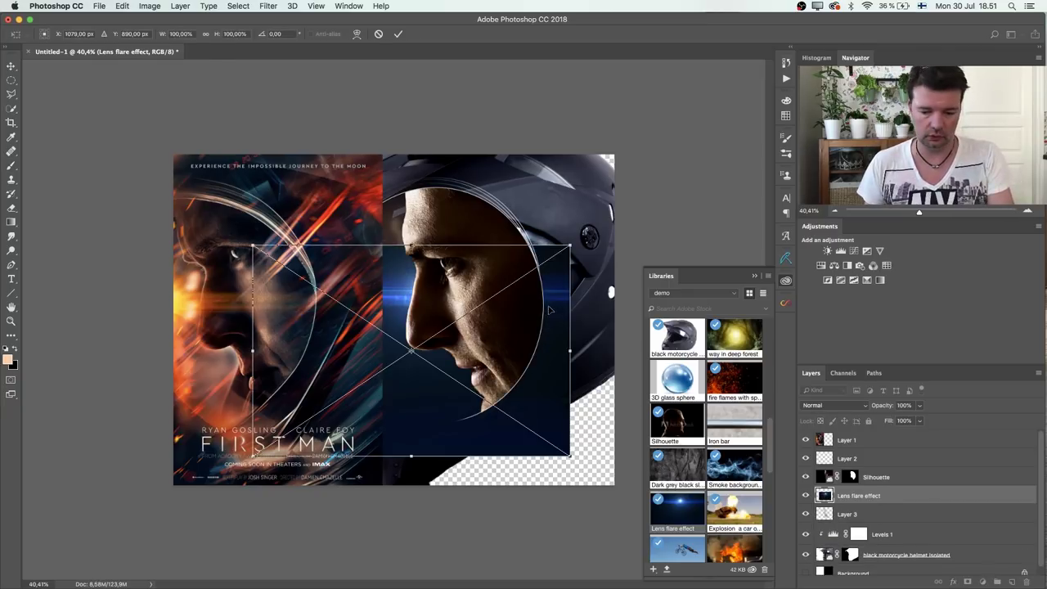
pyautogui.press('Return')
pyautogui.press('b')
pyautogui.moveTo(889, 495)
pyautogui.mouseDown()
pyautogui.moveTo(889, 467)
pyautogui.moveTo(897, 475)
pyautogui.mouseUp()
# Scale the lens flare to 215%, set it to Screen, and shift it up over the face.
pyautogui.press('super+minus')
pyautogui.press('super+minus')
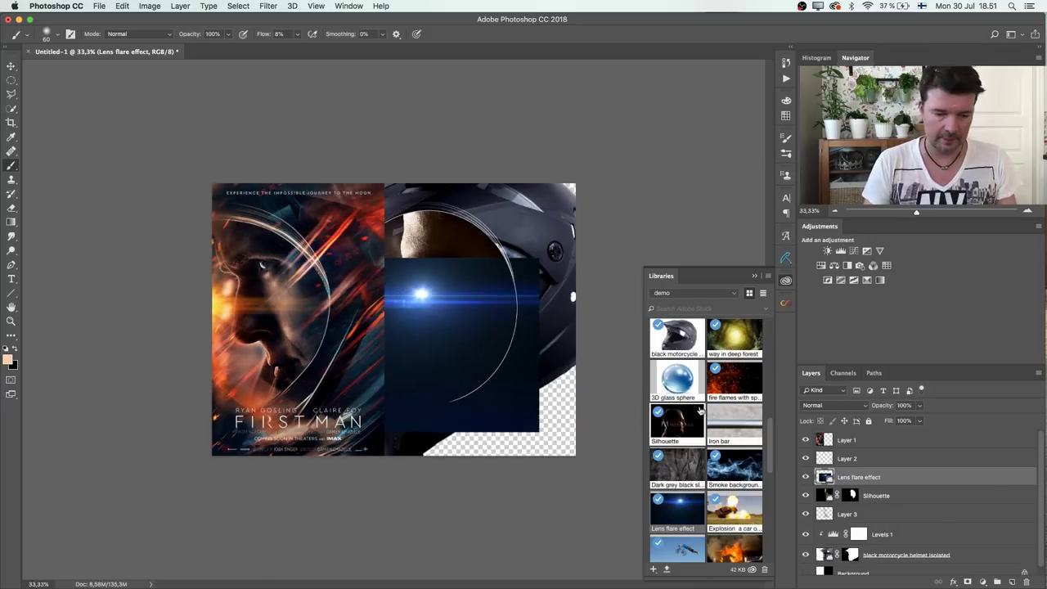
pyautogui.press('super+t')
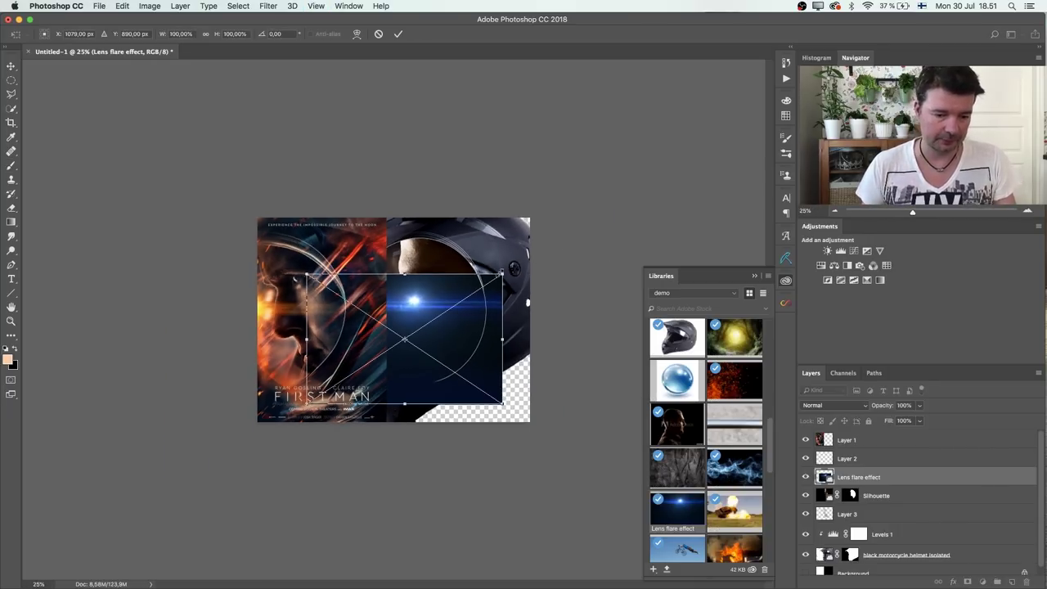
pyautogui.moveTo(502, 275); pyautogui.dragTo(725, 117)
pyautogui.moveTo(552, 267); pyautogui.dragTo(426, 374)
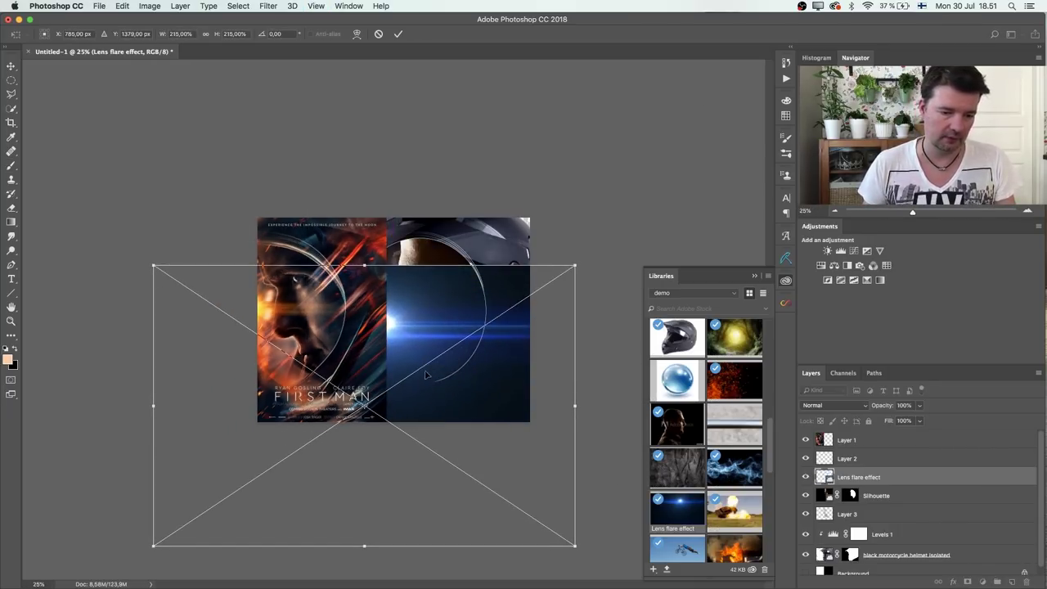
pyautogui.press('Return')
pyautogui.press('b')
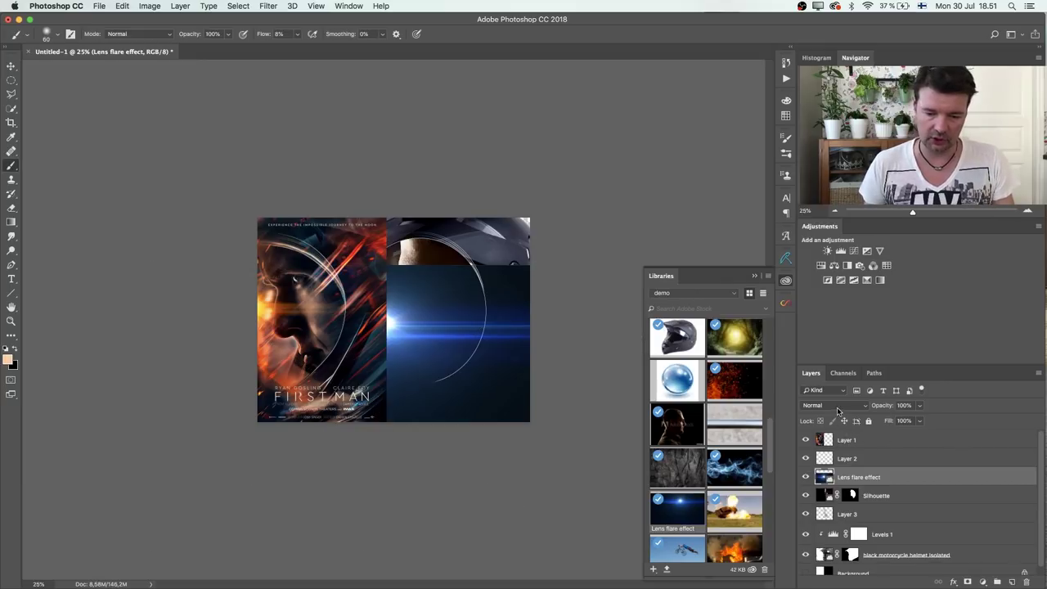
pyautogui.click(840, 405)
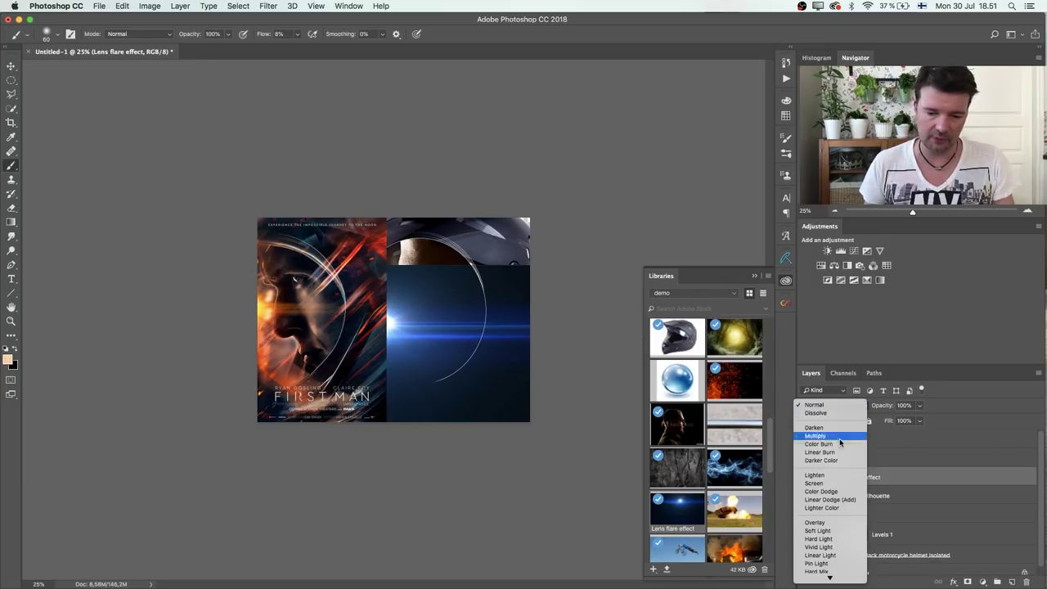
pyautogui.click(845, 486)
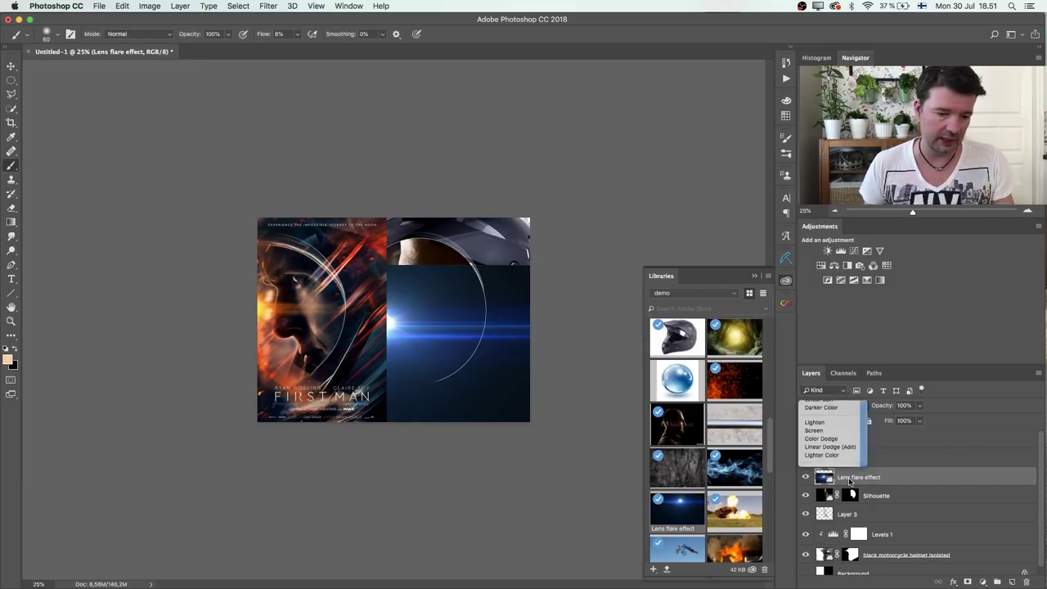
pyautogui.click(11, 66)
pyautogui.moveTo(442, 349); pyautogui.dragTo(445, 331)
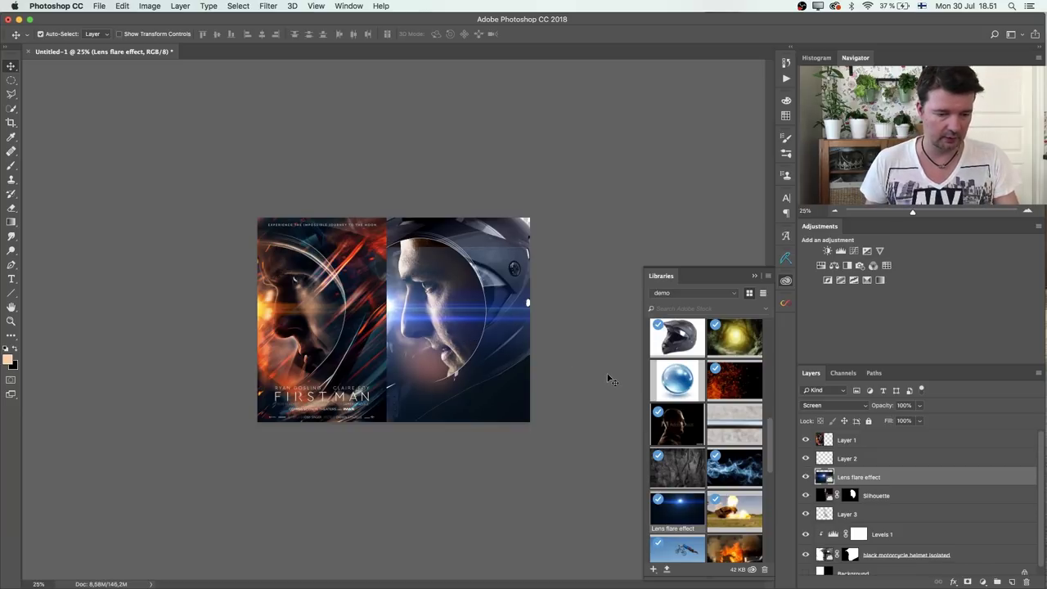
# Enlarge the lens flare further to 244% and move it down and left.
pyautogui.press('super+t')
pyautogui.moveTo(574, 247); pyautogui.dragTo(631, 208)
pyautogui.moveTo(481, 299); pyautogui.dragTo(449, 331)
pyautogui.press('Return')
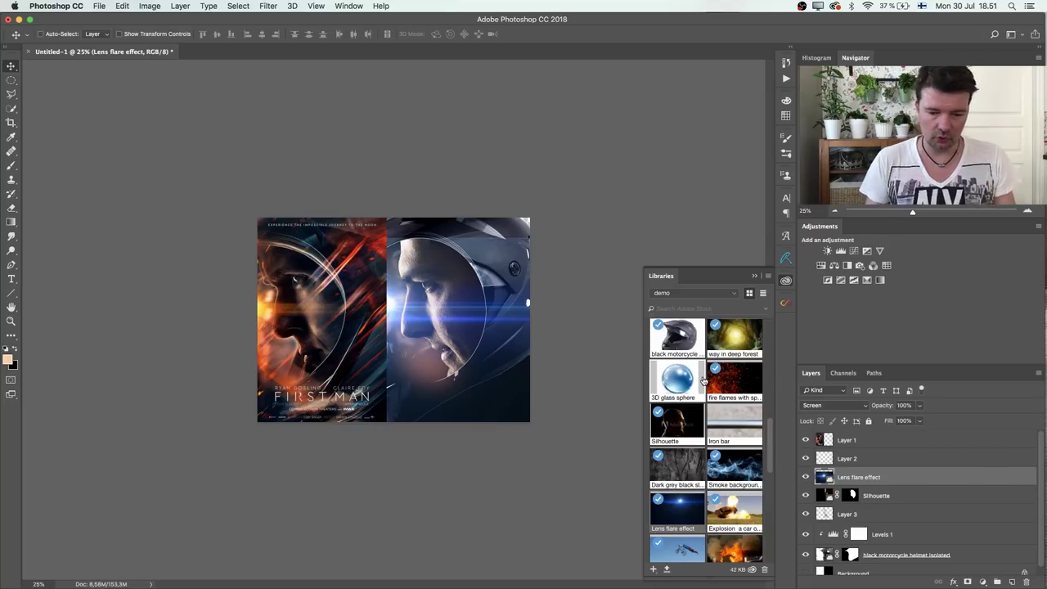
# Add Levels 2 clipped to the flare with black input 79, then mask the flare layer.
pyautogui.click(982, 581)
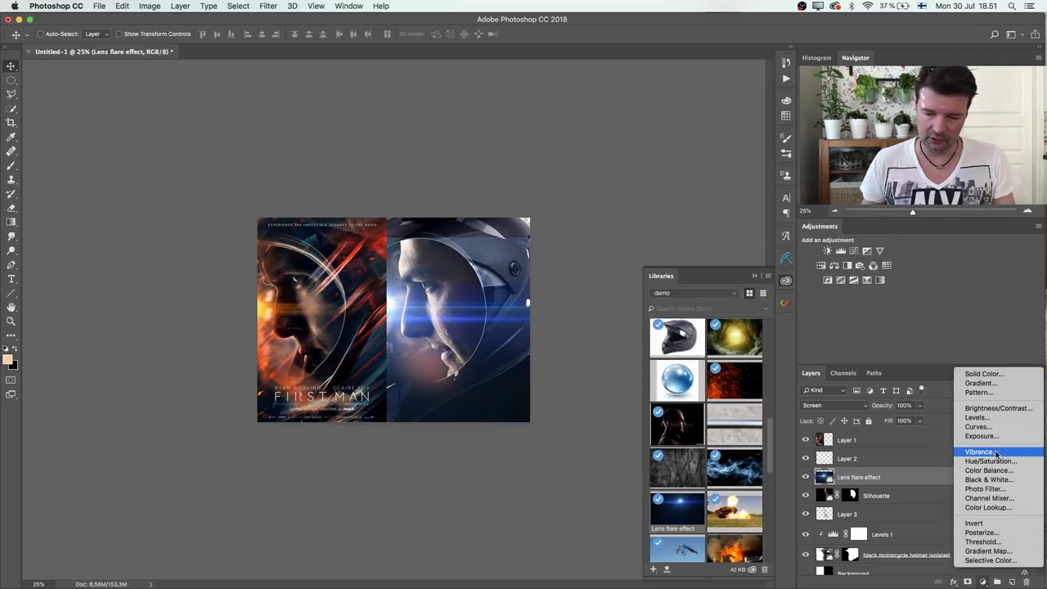
pyautogui.click(996, 419)
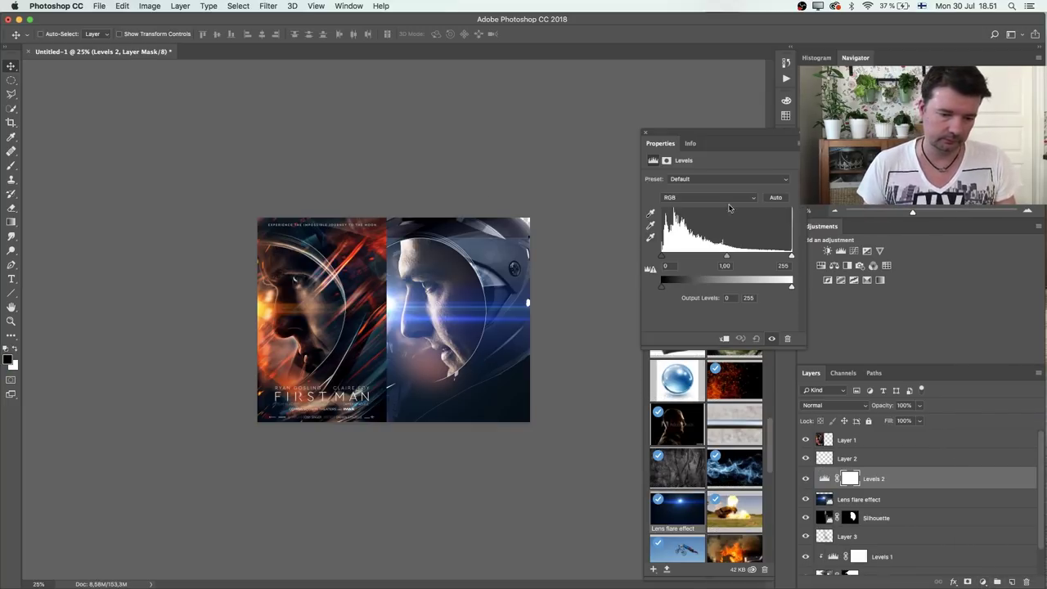
pyautogui.moveTo(790, 256)
pyautogui.mouseDown()
pyautogui.moveTo(765, 256)
pyautogui.moveTo(806, 260)
pyautogui.mouseUp()
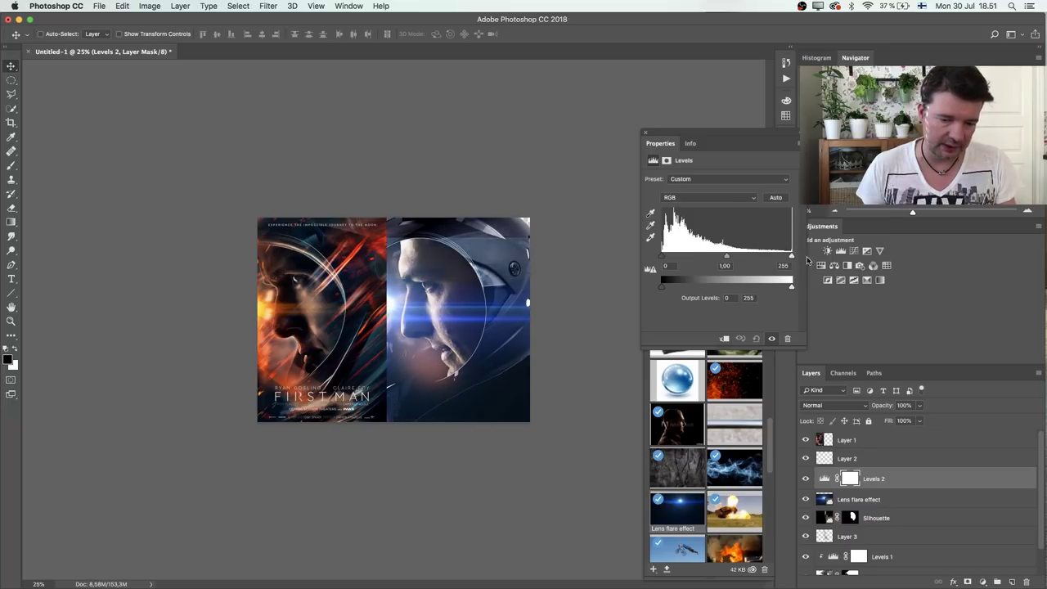
pyautogui.moveTo(663, 258); pyautogui.dragTo(692, 260)
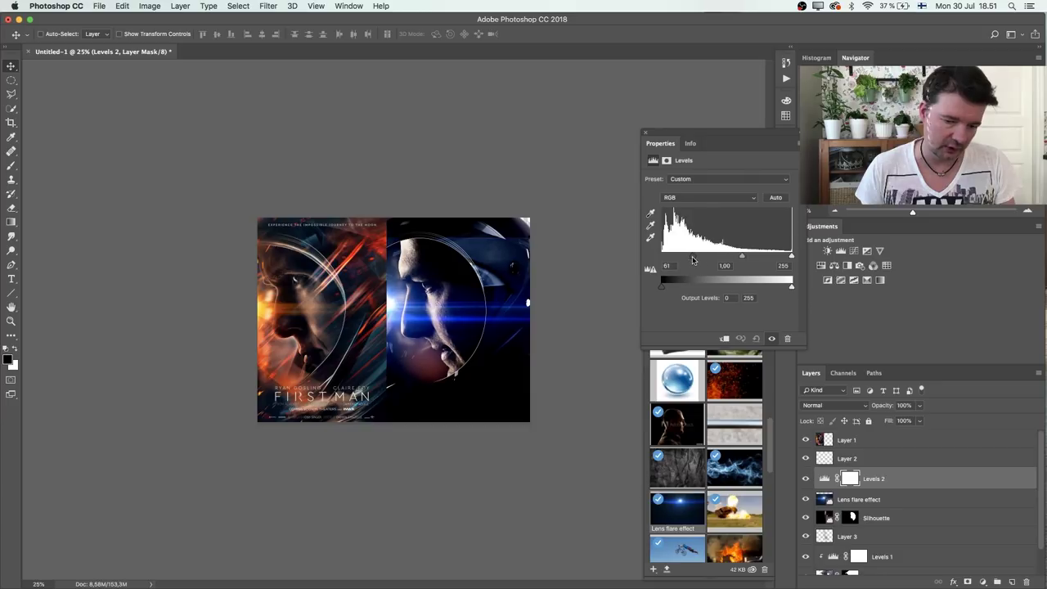
pyautogui.click(724, 339)
pyautogui.moveTo(694, 257); pyautogui.dragTo(685, 258)
pyautogui.moveTo(704, 259); pyautogui.dragTo(701, 259)
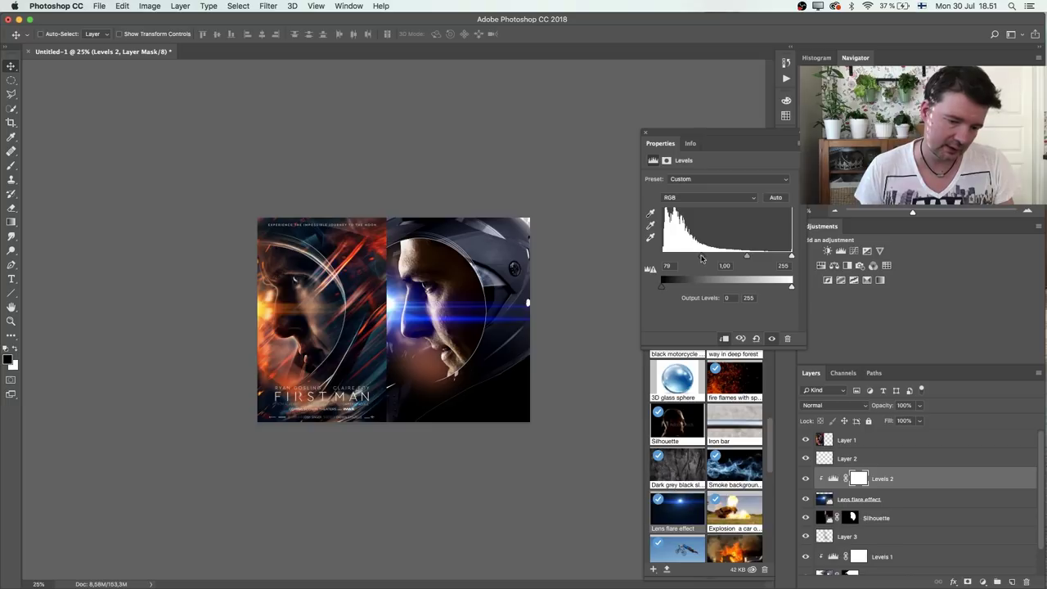
pyautogui.click(648, 135)
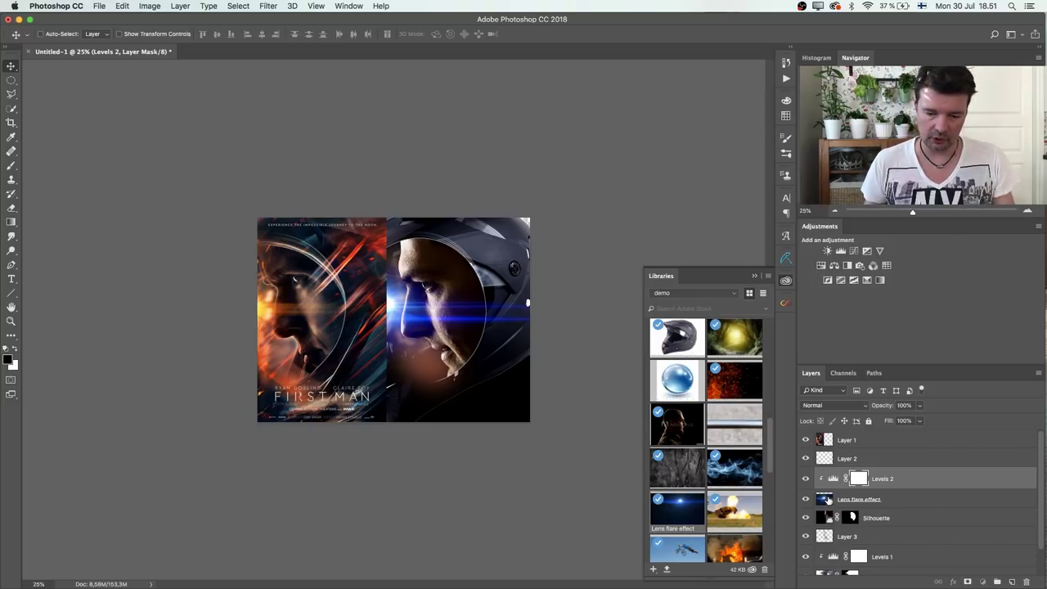
pyautogui.click(828, 499)
pyautogui.click(966, 581)
# Paint black on the flare mask with a 600px brush across the right poster.
pyautogui.press('b')
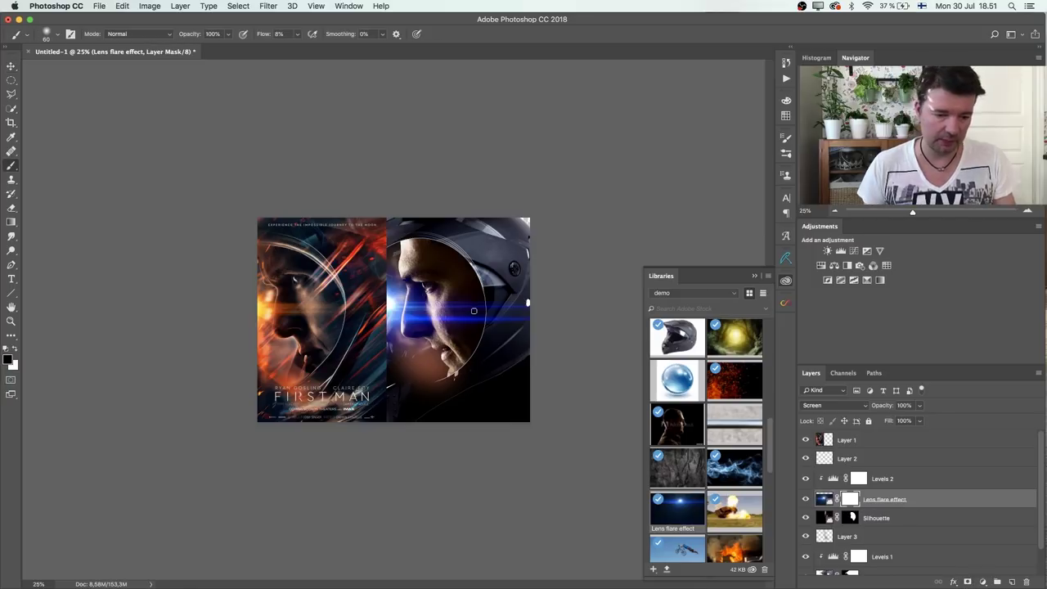
pyautogui.press(']')
pyautogui.press(']')
pyautogui.press(']')
pyautogui.press(']')
pyautogui.press(']')
pyautogui.press(']')
pyautogui.press(']')
pyautogui.press(']')
pyautogui.press(']')
pyautogui.press(']')
pyautogui.press(']')
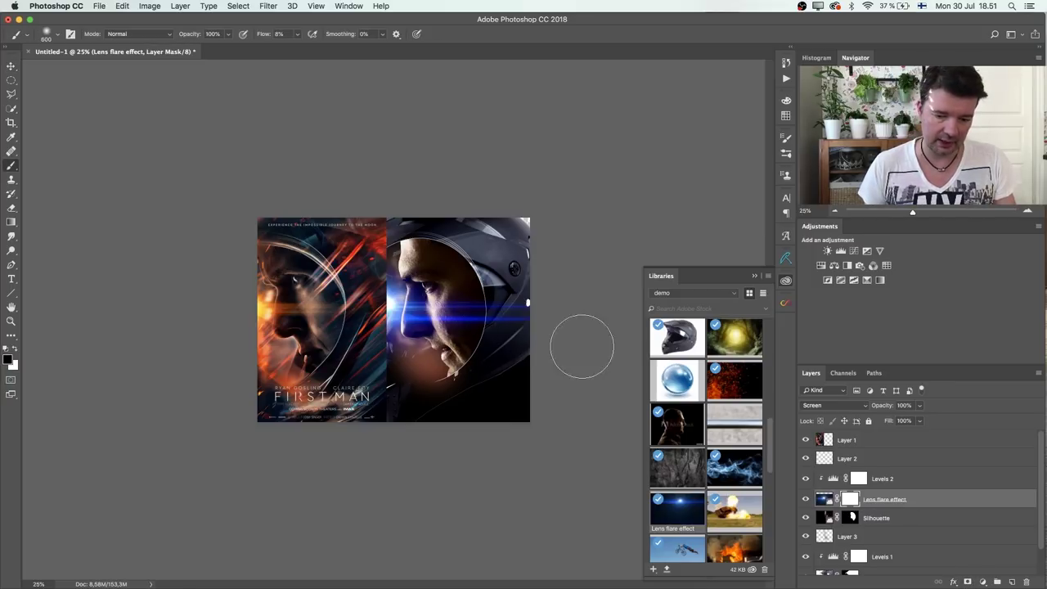
pyautogui.moveTo(510, 311)
pyautogui.mouseDown()
pyautogui.moveTo(442, 309)
pyautogui.moveTo(577, 303)
pyautogui.mouseUp()
pyautogui.moveTo(491, 309)
pyautogui.mouseDown()
pyautogui.moveTo(506, 331)
pyautogui.moveTo(591, 346)
pyautogui.moveTo(520, 354)
pyautogui.moveTo(553, 358)
pyautogui.moveTo(557, 347)
pyautogui.moveTo(484, 303)
pyautogui.mouseUp()
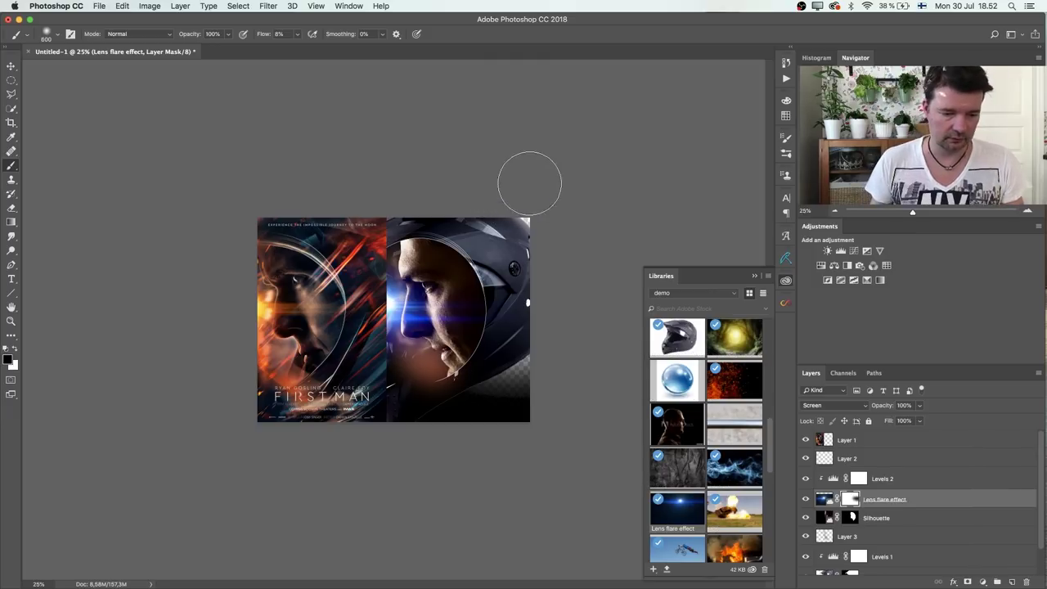
pyautogui.press('super+2')
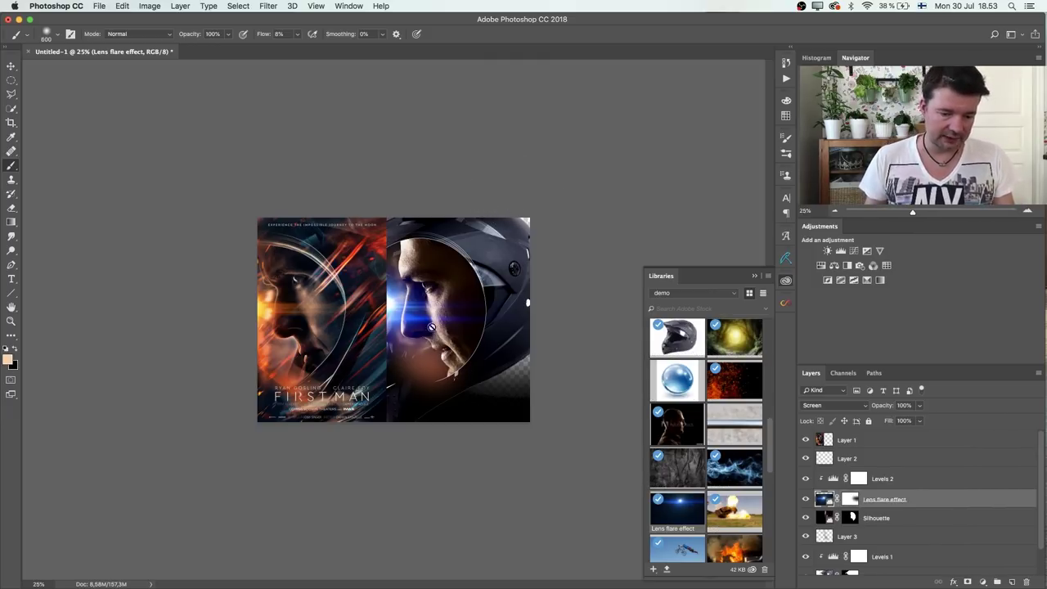
# Add a colorized Hue/Saturation layer at Hue 36, Saturation 92, then zoom in on the posters.
pyautogui.click(984, 580)
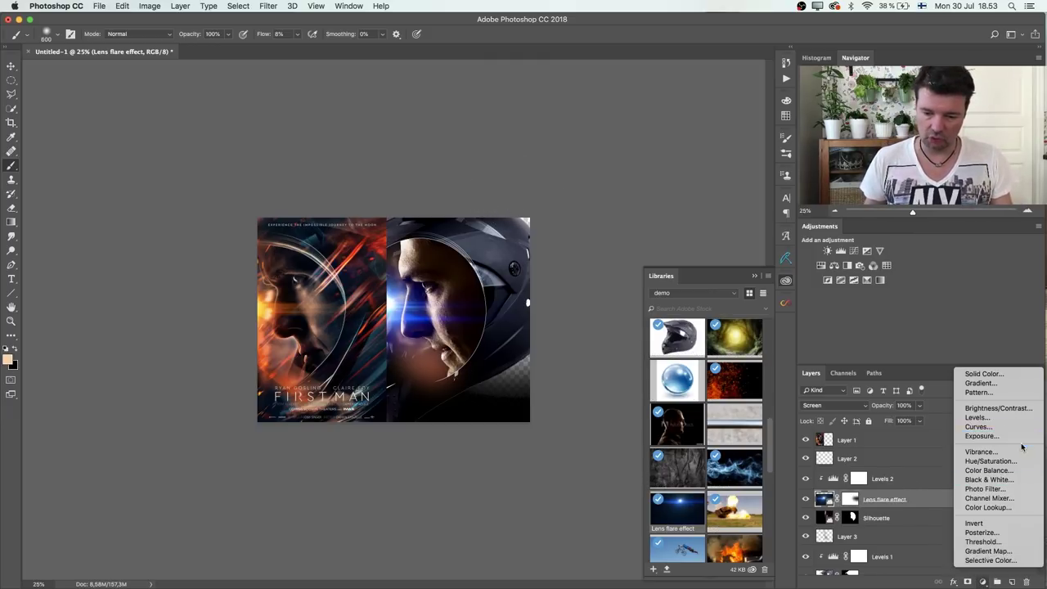
pyautogui.click(990, 461)
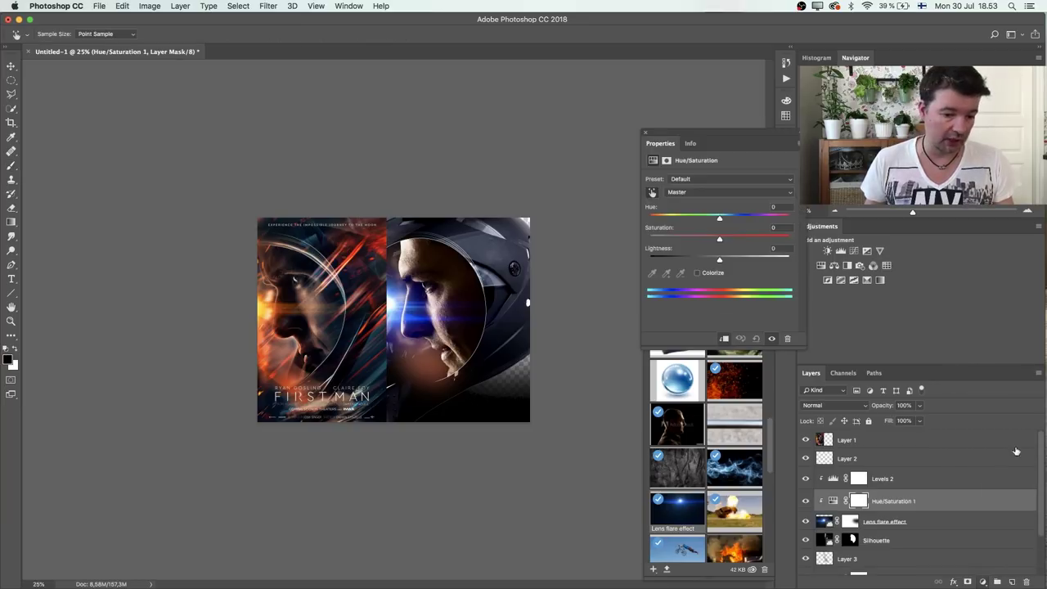
pyautogui.click(713, 273)
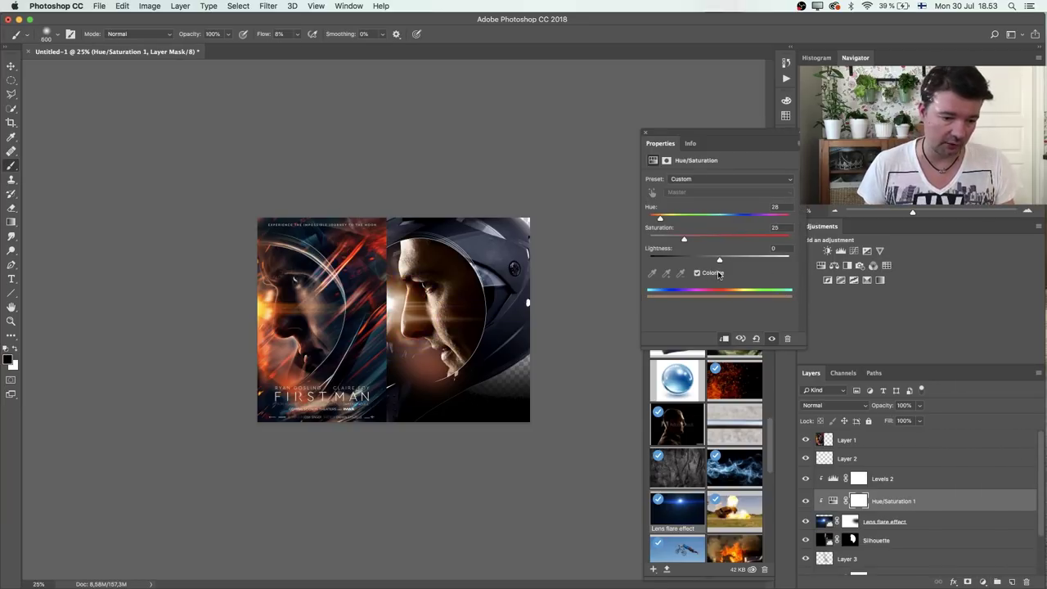
pyautogui.click(779, 238)
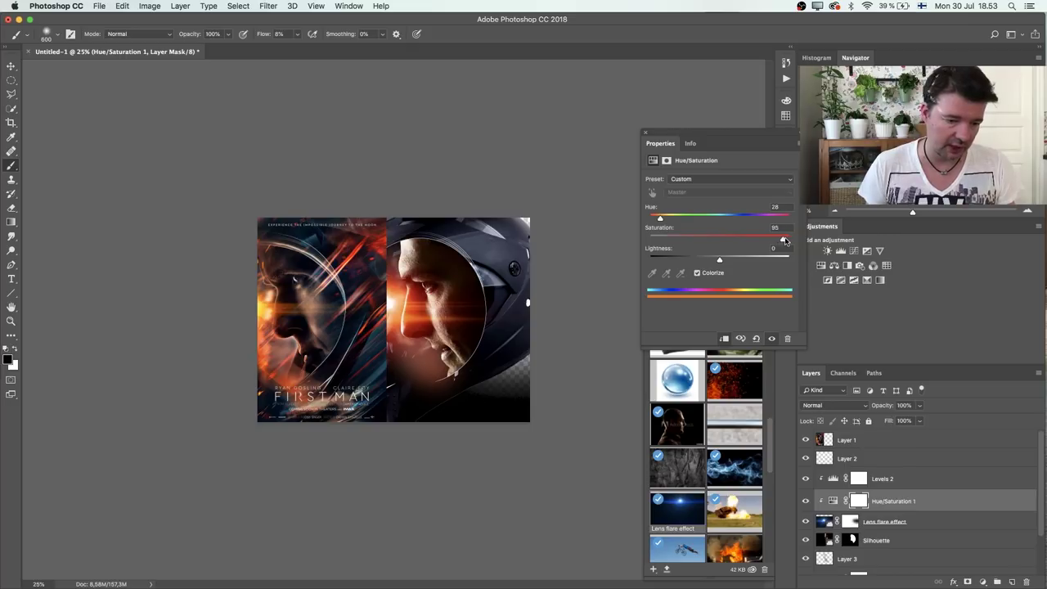
pyautogui.moveTo(661, 219); pyautogui.dragTo(662, 219)
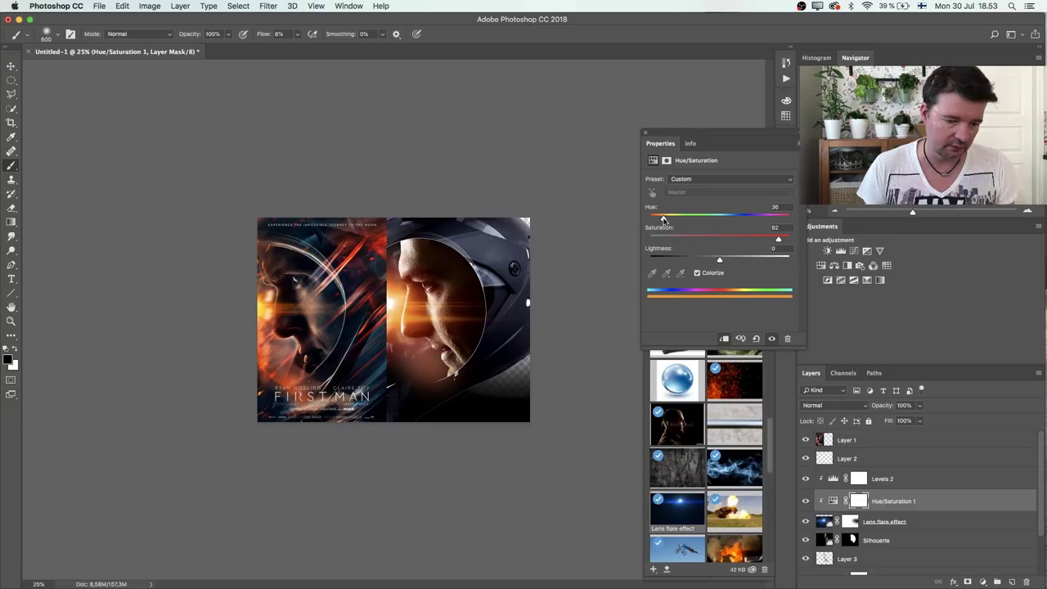
pyautogui.click(646, 135)
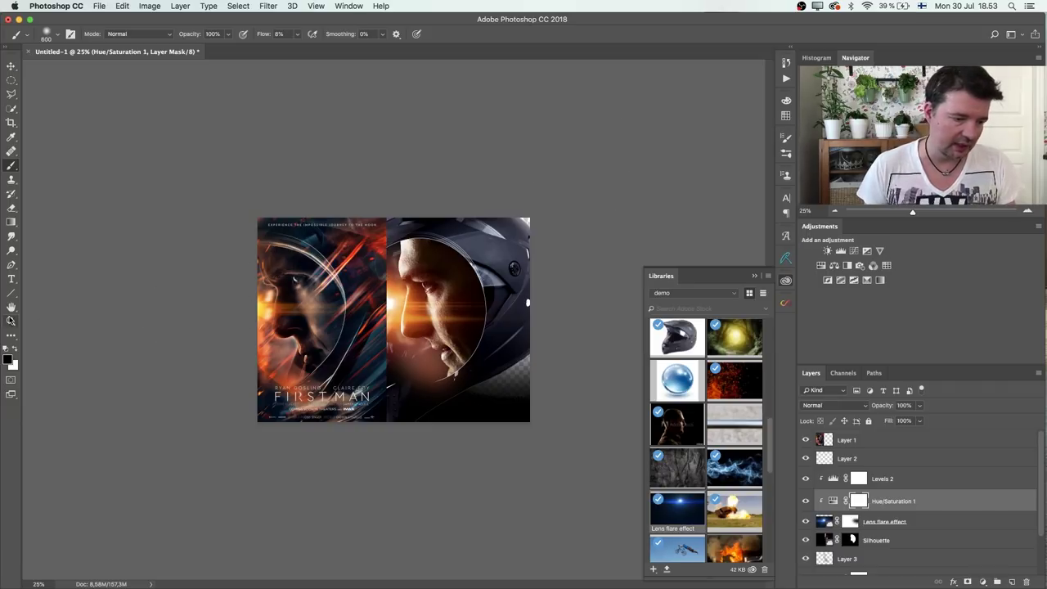
pyautogui.click(11, 321)
pyautogui.click(260, 313)
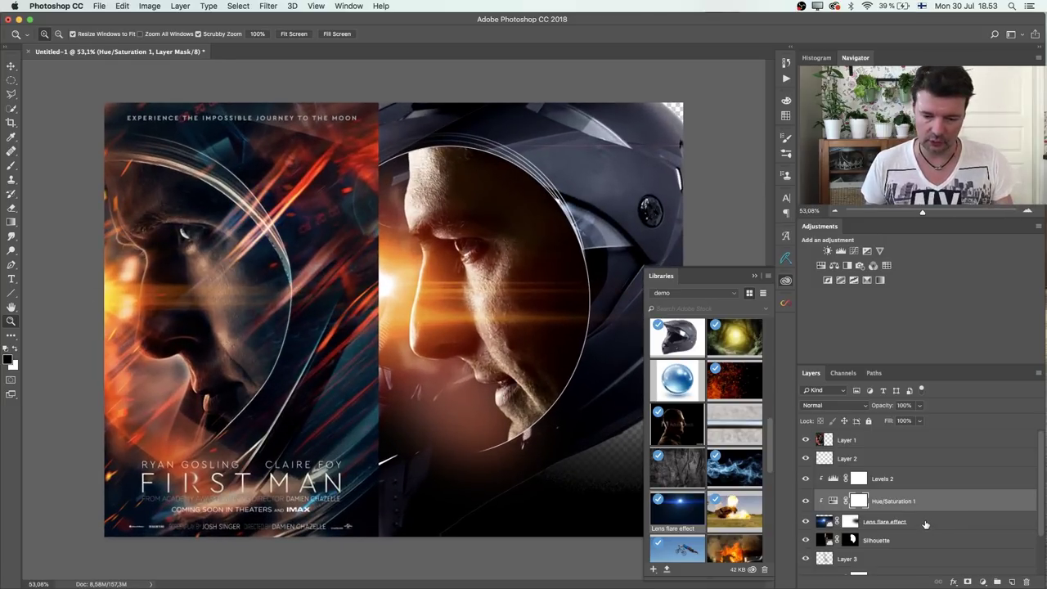
# Add a Selective Color layer with Whites set to Yellow +100 and Black -11.
pyautogui.click(983, 581)
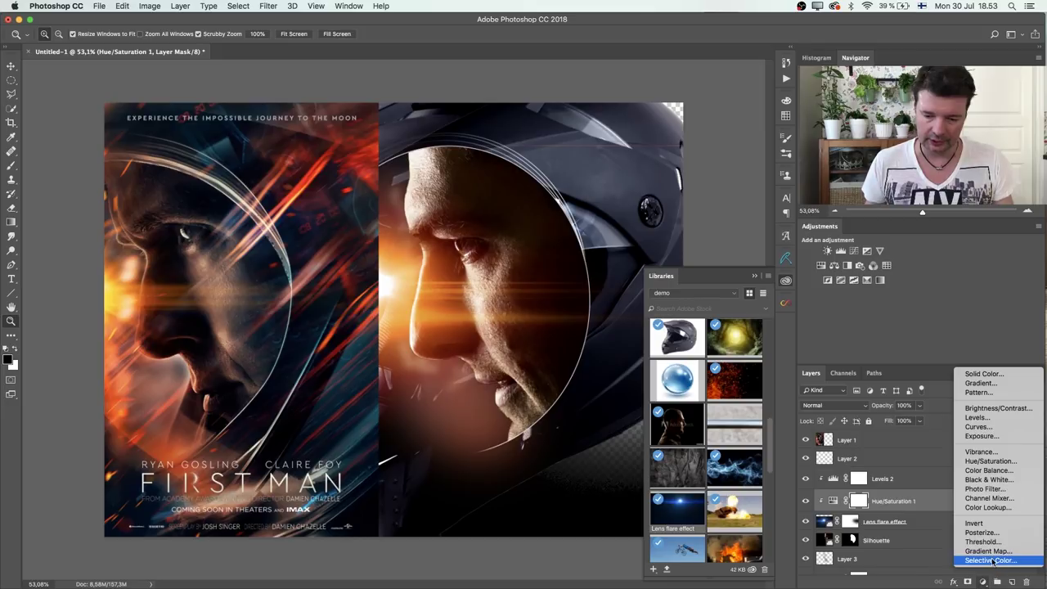
pyautogui.click(992, 561)
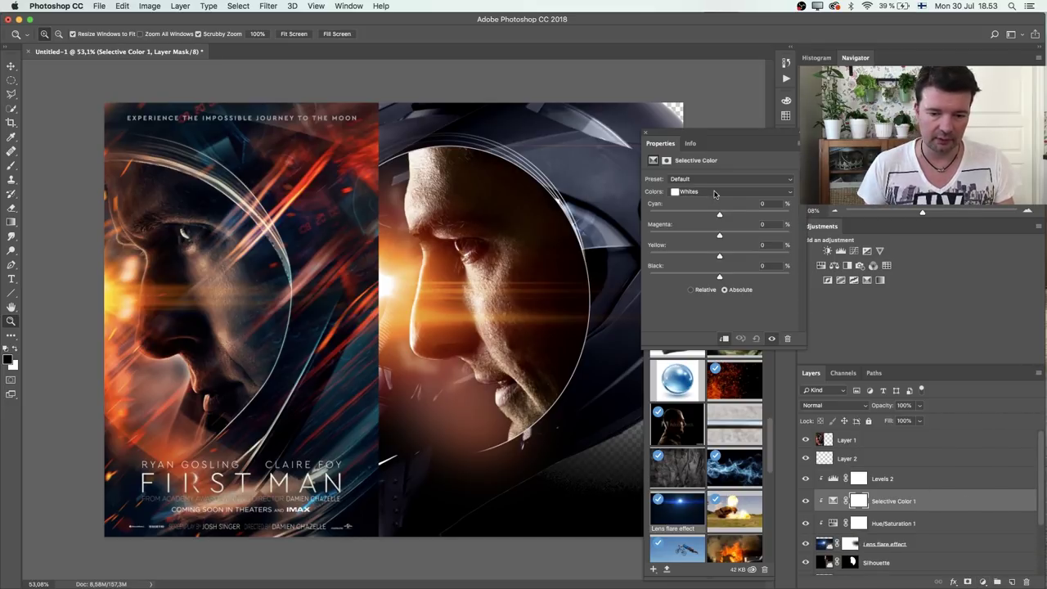
pyautogui.moveTo(719, 256); pyautogui.dragTo(789, 257)
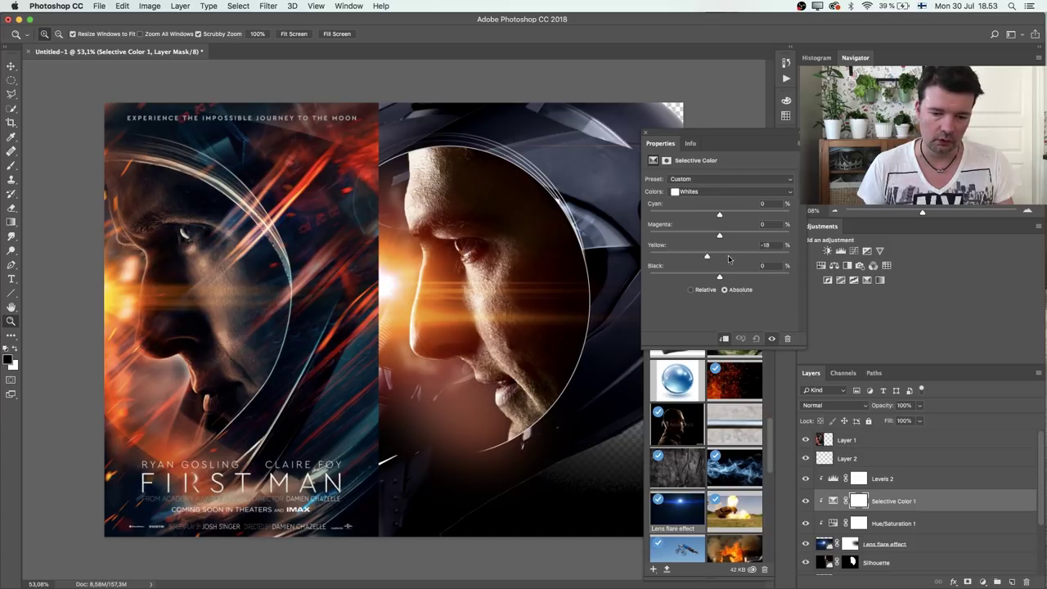
pyautogui.moveTo(721, 277)
pyautogui.mouseDown()
pyautogui.moveTo(736, 280)
pyautogui.moveTo(713, 282)
pyautogui.mouseUp()
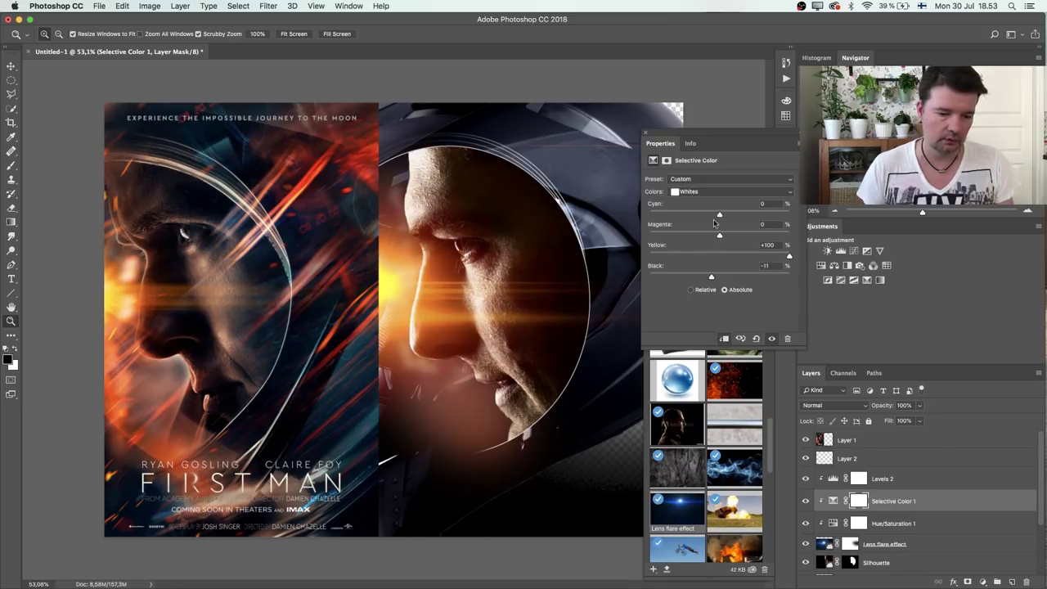
pyautogui.click(647, 133)
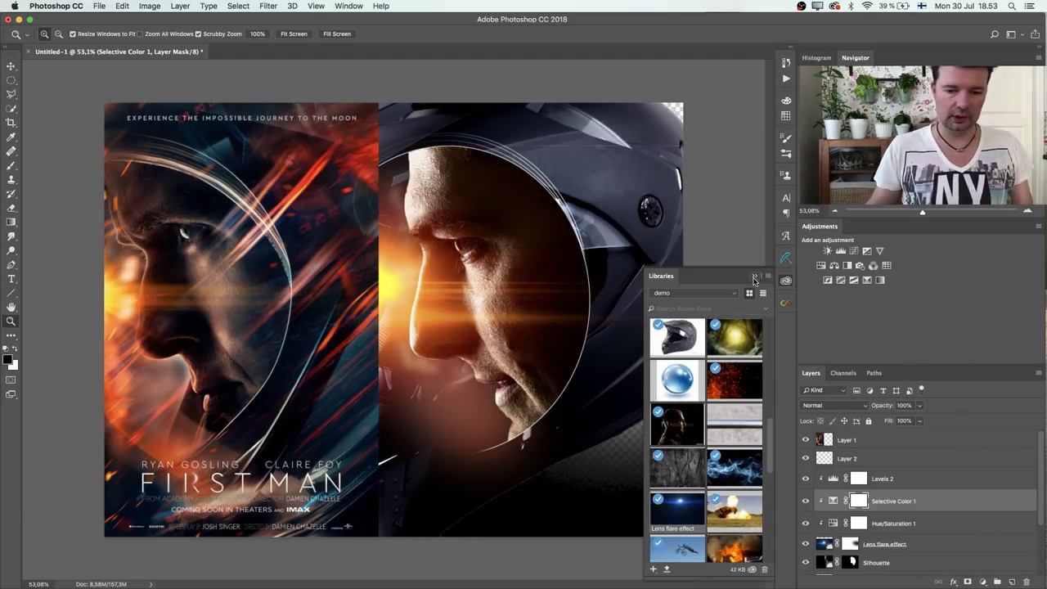
# Hide the libraries, zoom out to the whole poster, and turn on the Background layer.
pyautogui.click(754, 276)
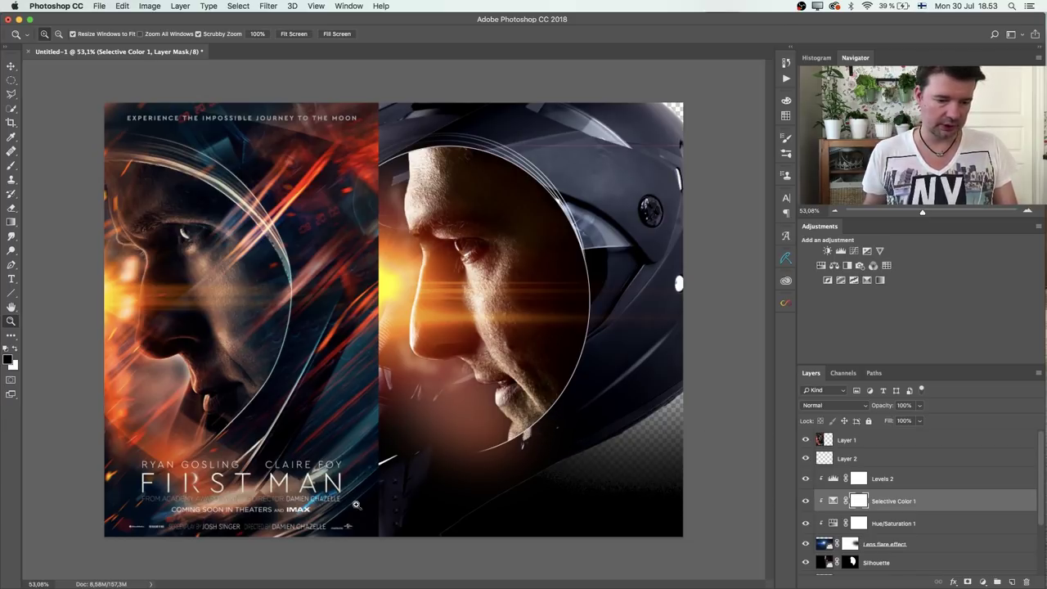
pyautogui.moveTo(494, 415)
pyautogui.mouseDown()
pyautogui.moveTo(479, 413)
pyautogui.moveTo(502, 404)
pyautogui.mouseUp()
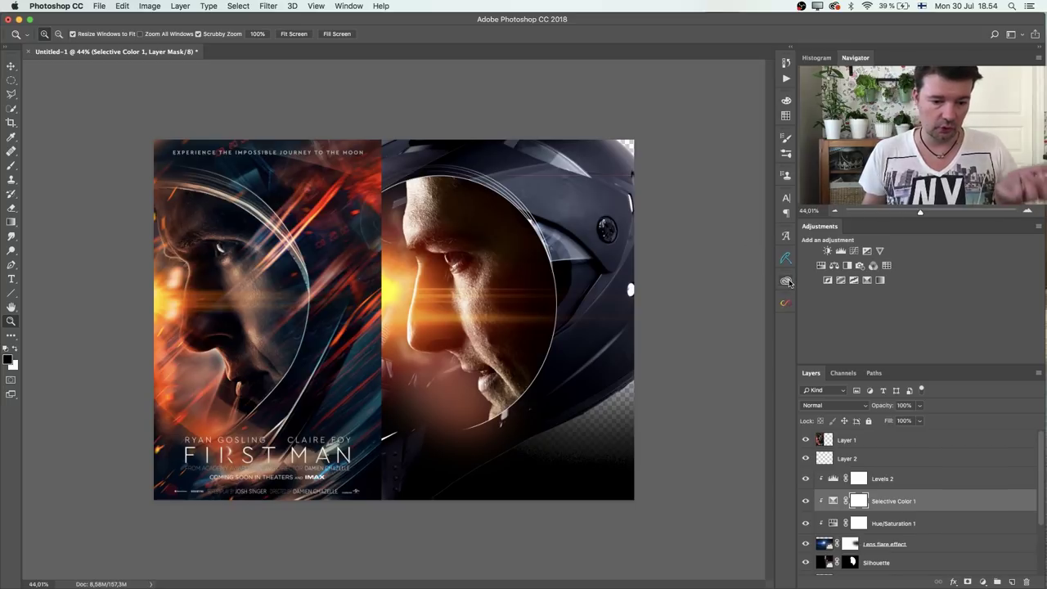
pyautogui.scroll(-3, 1042, 516)
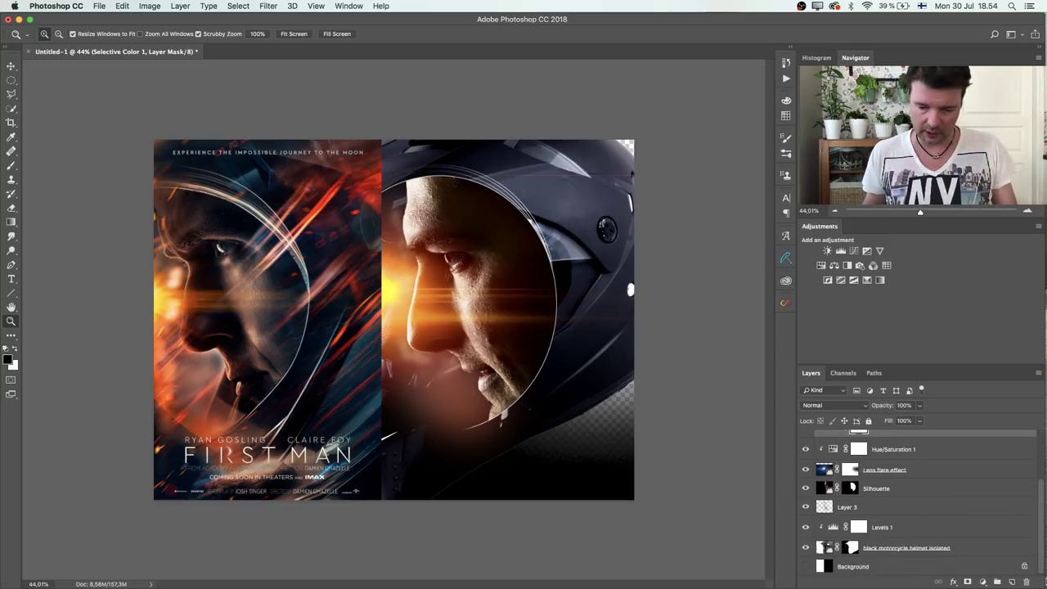
pyautogui.click(806, 566)
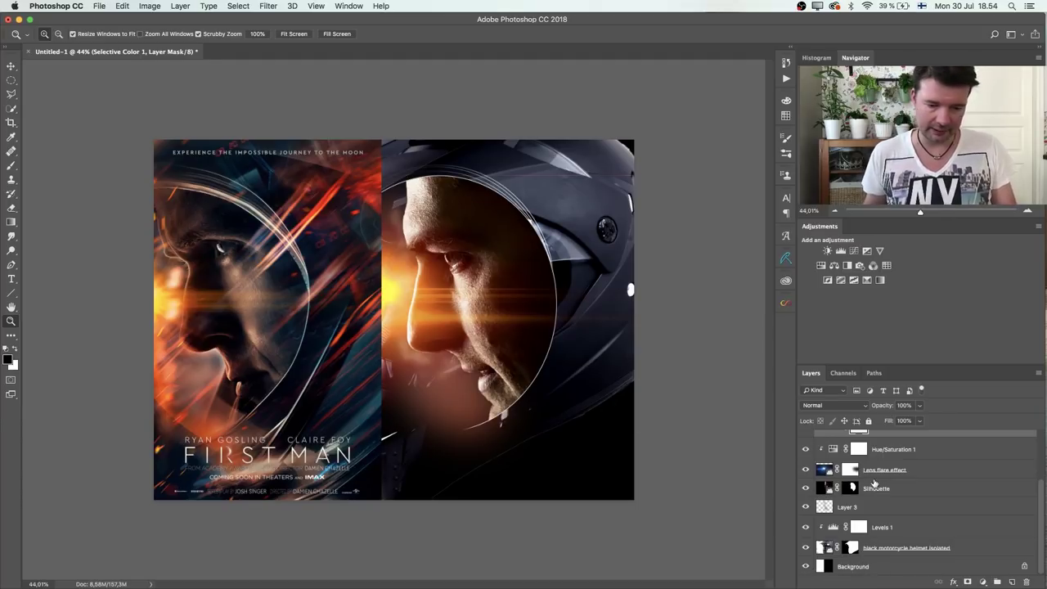
pyautogui.scroll(2, 1041, 491)
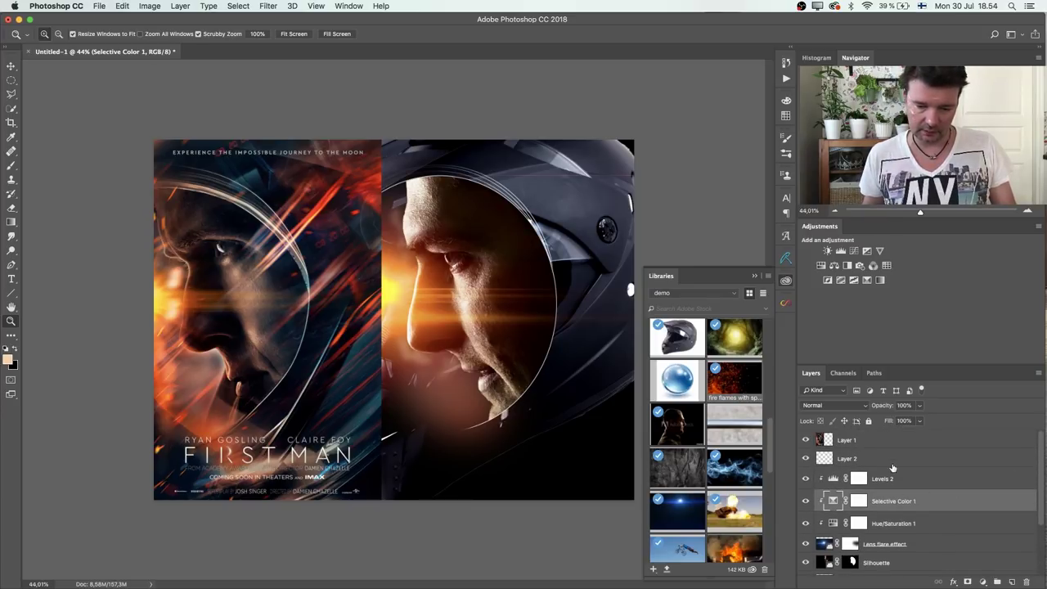
# Place the fire flames with sparks image above Levels 2 in Screen blend mode.
pyautogui.click(905, 478)
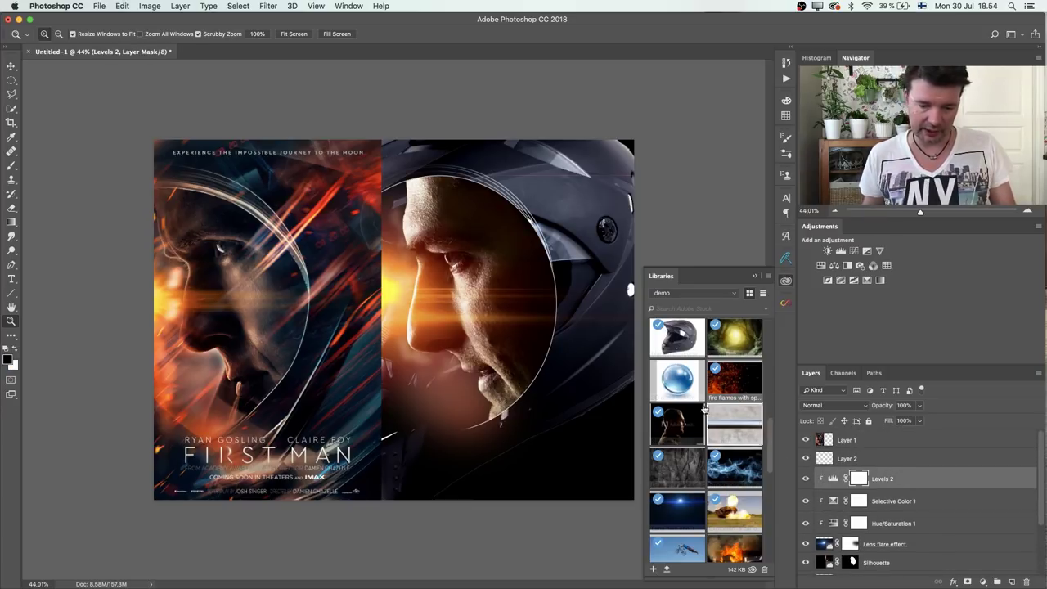
pyautogui.moveTo(733, 378); pyautogui.dragTo(469, 377)
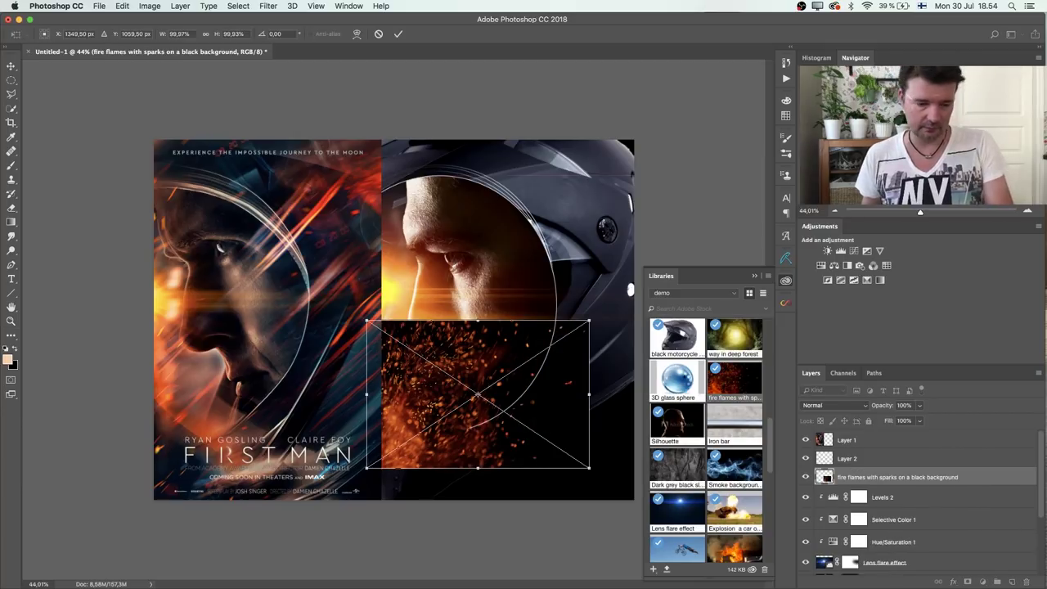
pyautogui.press('Return')
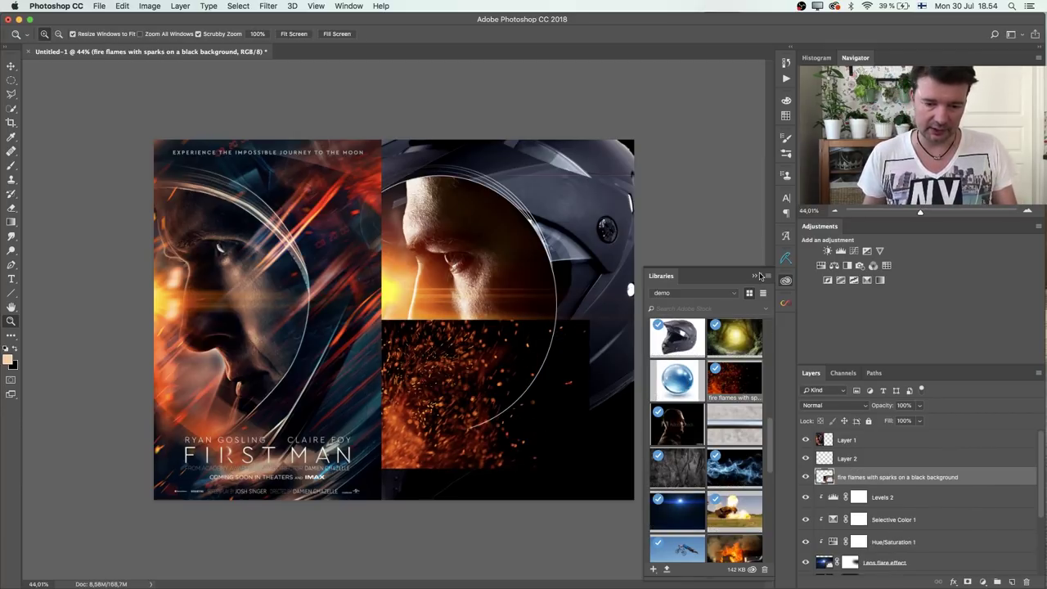
pyautogui.click(866, 405)
pyautogui.click(847, 483)
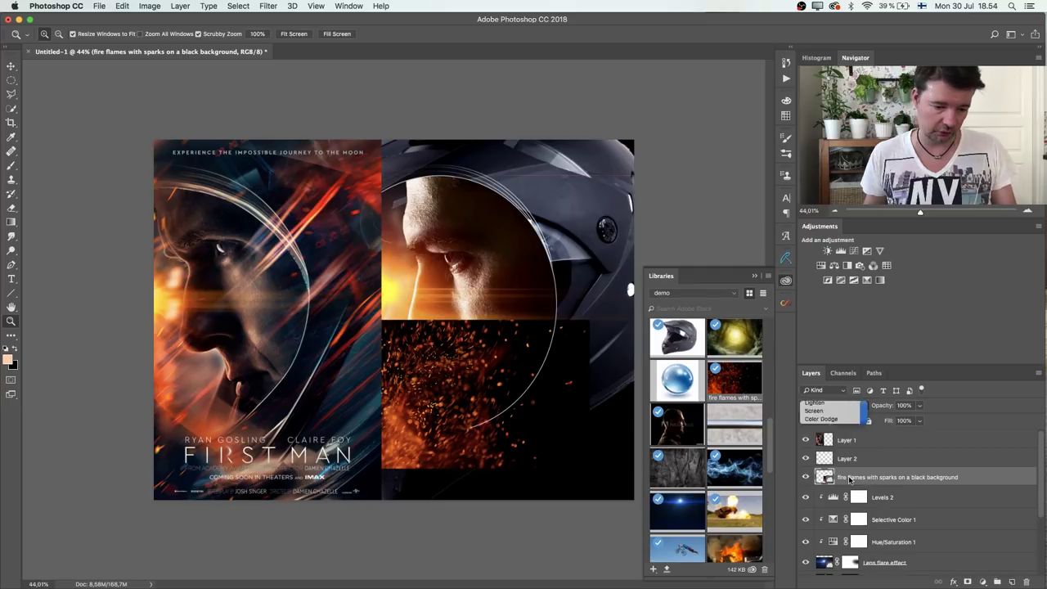
pyautogui.click(754, 277)
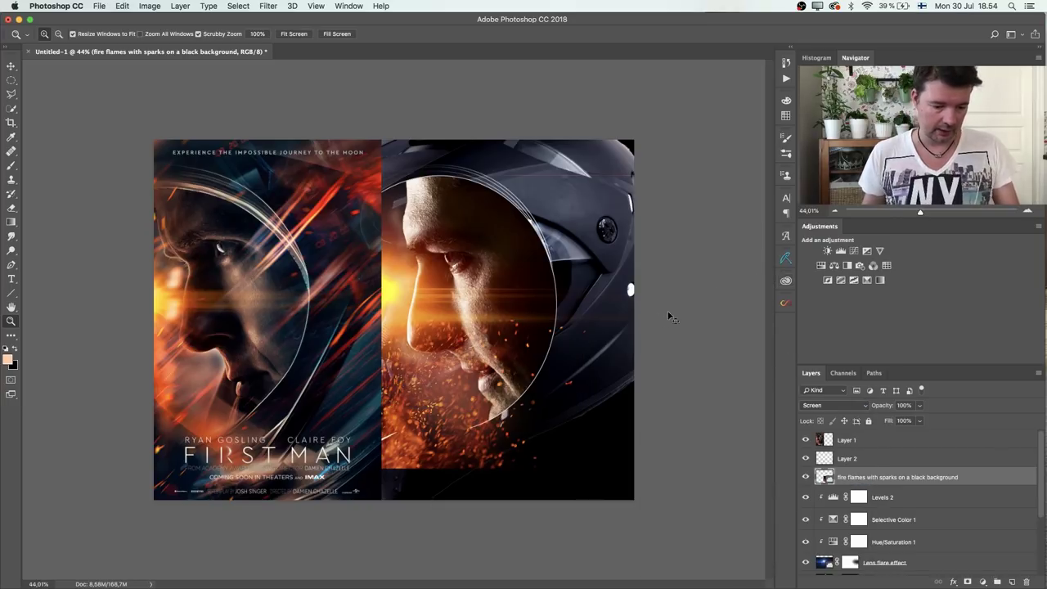
# Enlarge the flames to about 230% and position them down and left under the face.
pyautogui.hotkey('ctrl', 't')
pyautogui.moveTo(575, 318); pyautogui.dragTo(421, 397)
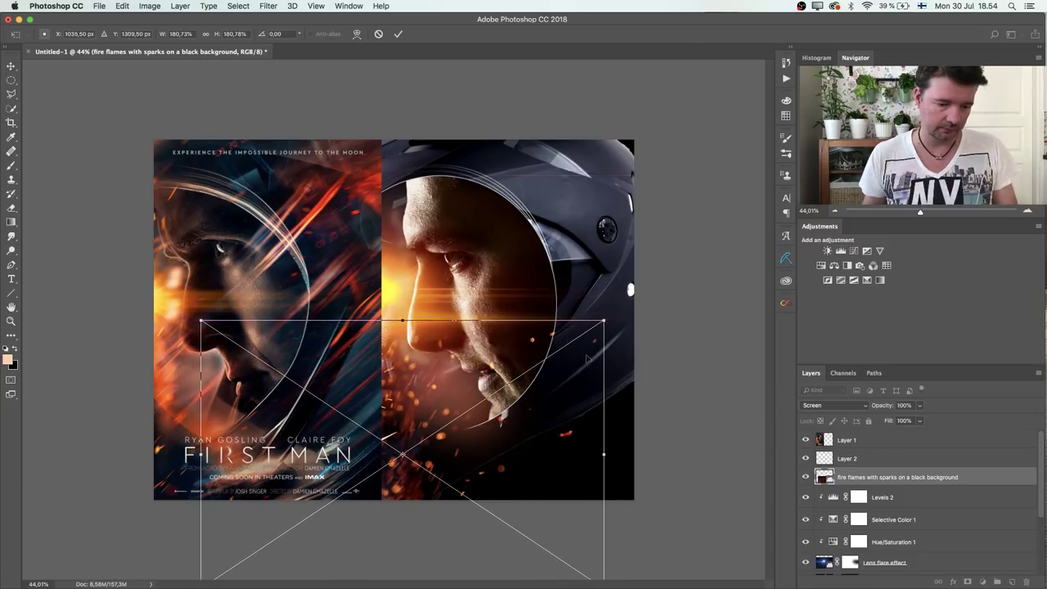
pyautogui.moveTo(601, 322); pyautogui.dragTo(651, 312)
pyautogui.moveTo(481, 429)
pyautogui.mouseDown()
pyautogui.moveTo(471, 424)
pyautogui.moveTo(473, 385)
pyautogui.moveTo(463, 433)
pyautogui.moveTo(466, 423)
pyautogui.mouseUp()
pyautogui.press('Return')
pyautogui.press('z')
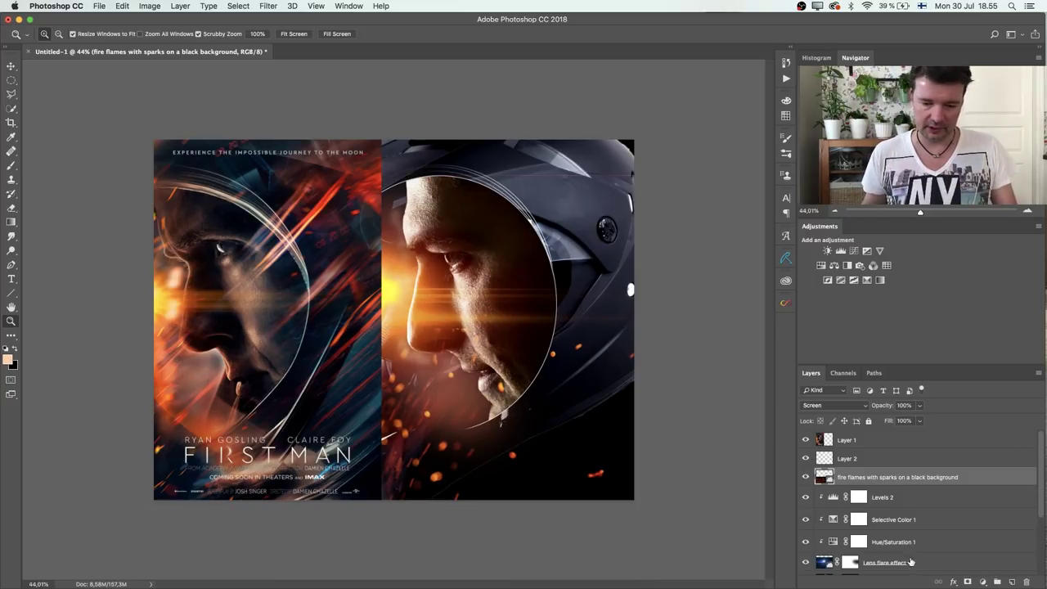
# Mask the flames over the face with a 100%-flow black brush, then duplicate the layer.
pyautogui.click(968, 581)
pyautogui.press('b')
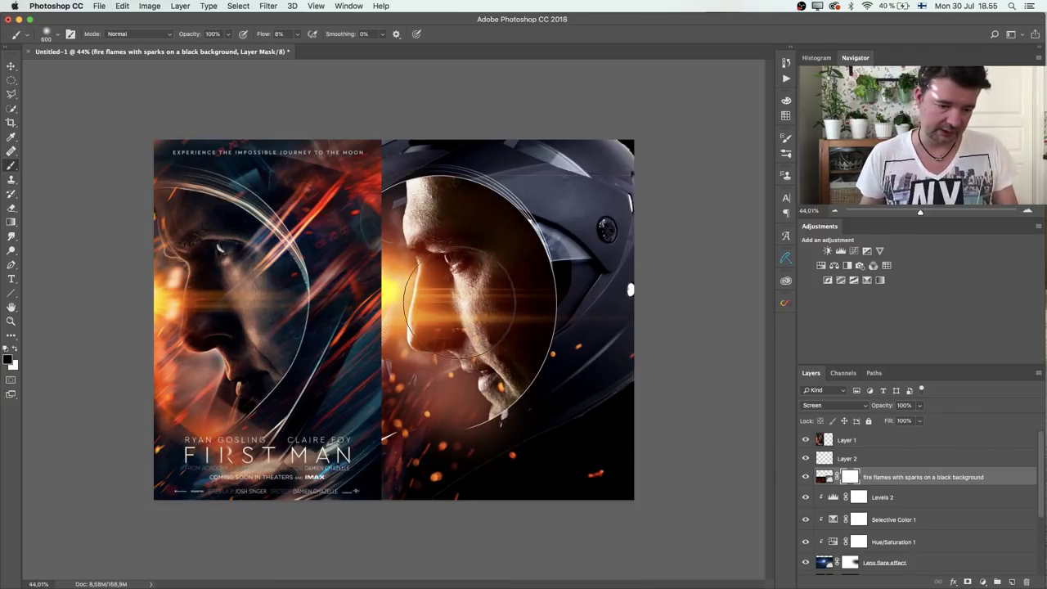
pyautogui.moveTo(298, 34); pyautogui.dragTo(374, 68)
pyautogui.moveTo(490, 311)
pyautogui.mouseDown()
pyautogui.moveTo(458, 315)
pyautogui.moveTo(492, 311)
pyautogui.mouseUp()
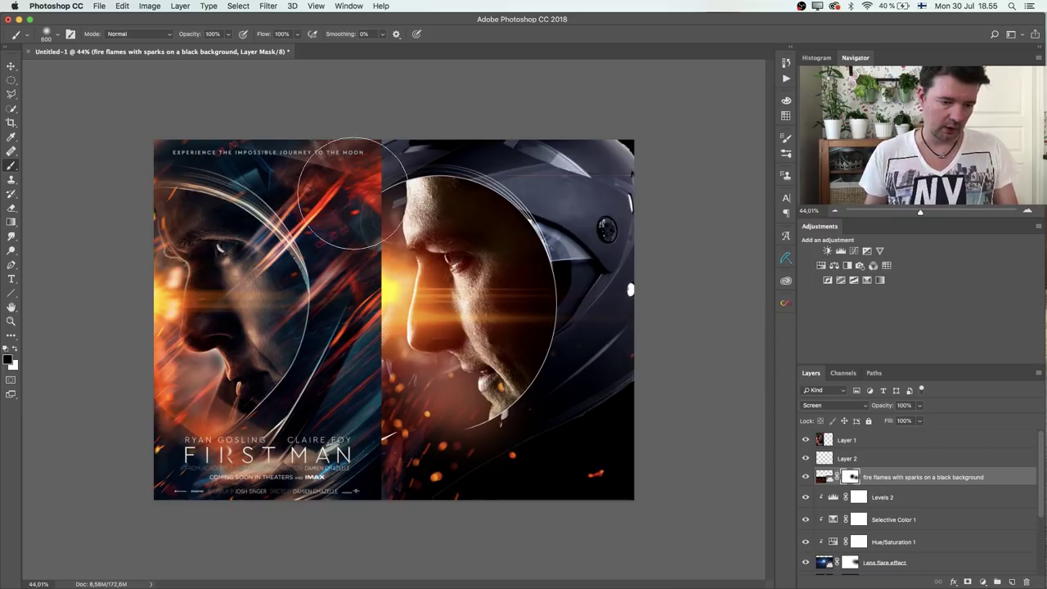
pyautogui.click(823, 478)
pyautogui.press('super+j')
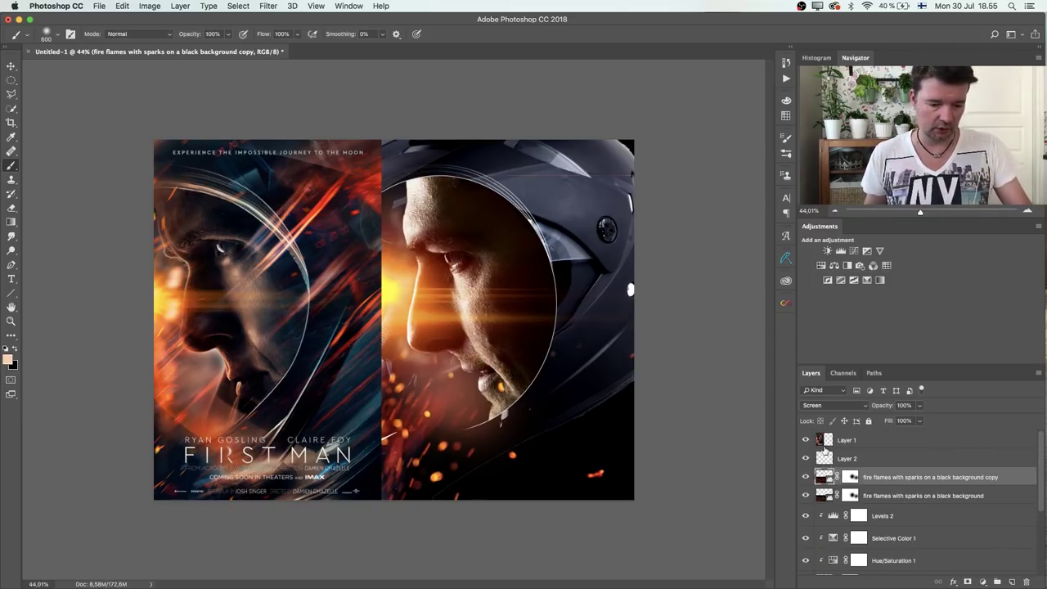
# Shrink the flames copy to about 57%, move it onto the face, and flip it horizontally.
pyautogui.press('super+t')
pyautogui.moveTo(646, 326); pyautogui.dragTo(467, 292)
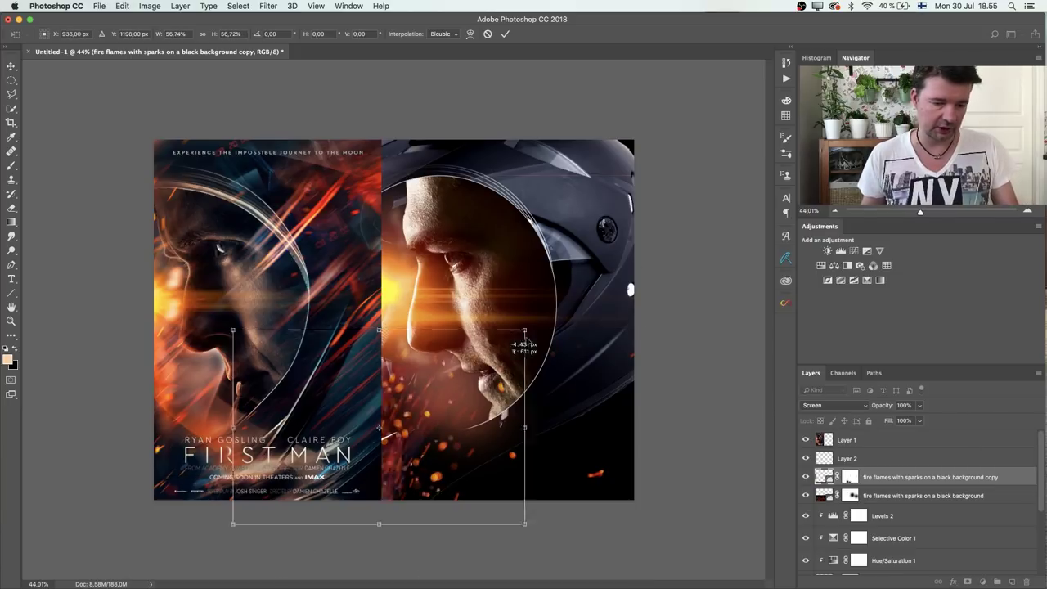
pyautogui.moveTo(331, 437); pyautogui.dragTo(507, 319)
pyautogui.rightClick(507, 319)
pyautogui.click(508, 321)
pyautogui.rightClick(510, 316)
pyautogui.click(510, 316)
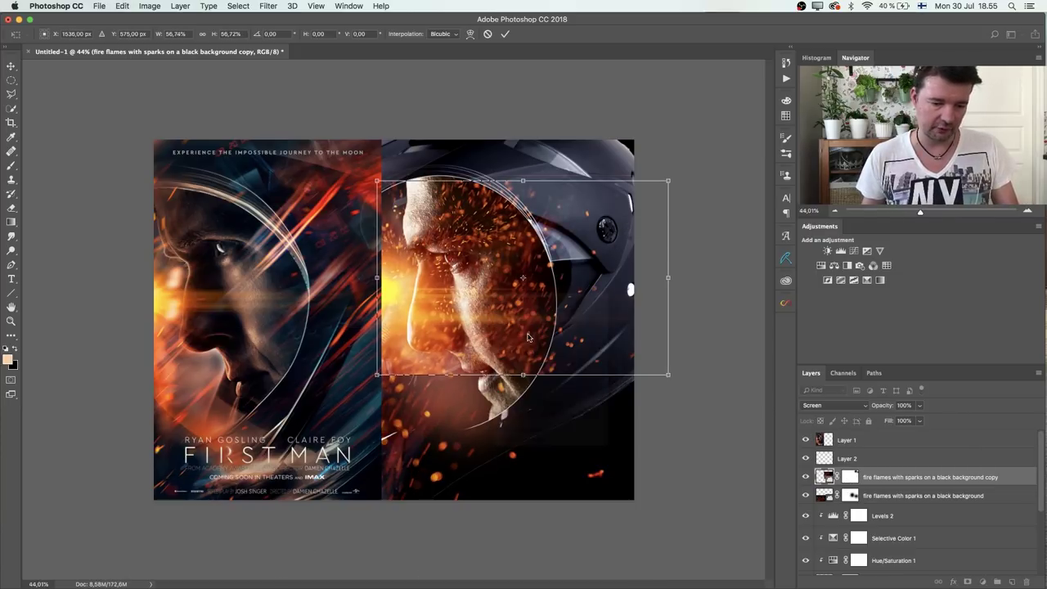
pyautogui.rightClick(512, 310)
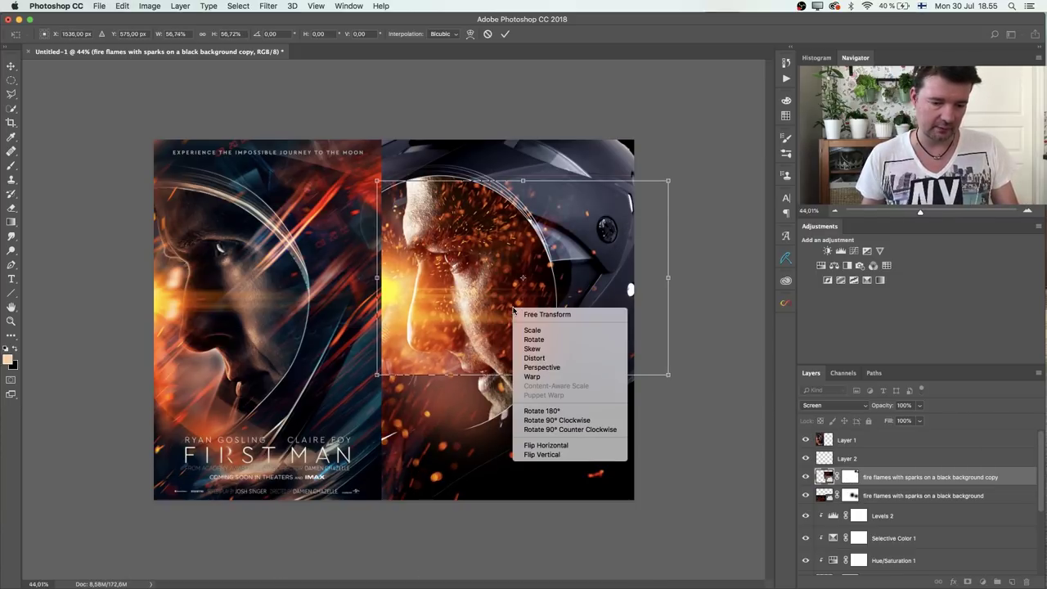
pyautogui.click(575, 445)
# Rotate the copy to -90°, shrink it to about 28.5%, and fit it along the helmet's upper-right edge.
pyautogui.moveTo(583, 300); pyautogui.dragTo(585, 242)
pyautogui.moveTo(687, 118); pyautogui.dragTo(583, 248)
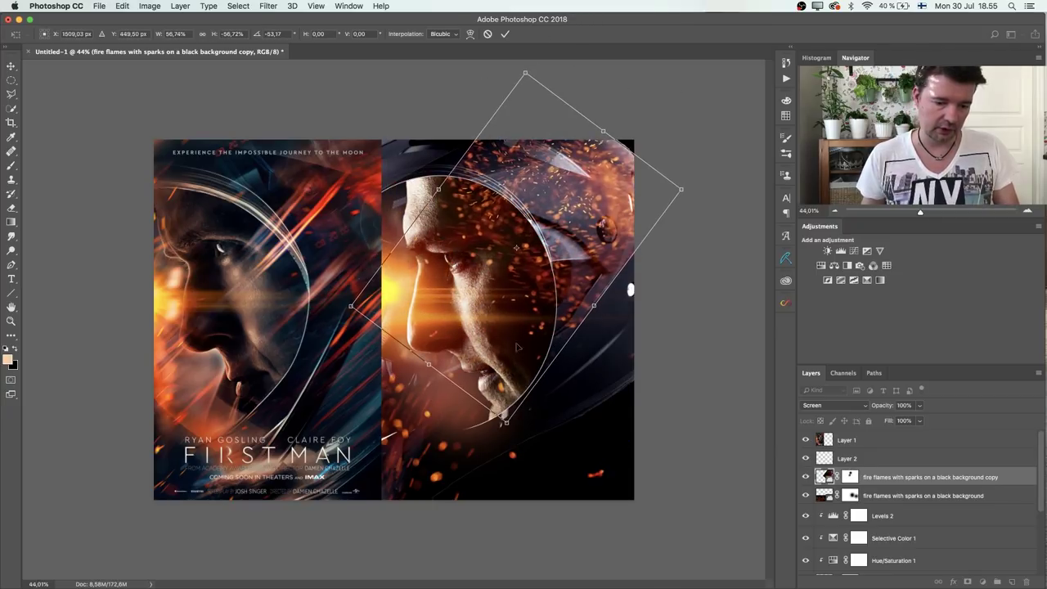
pyautogui.moveTo(509, 424); pyautogui.dragTo(518, 237)
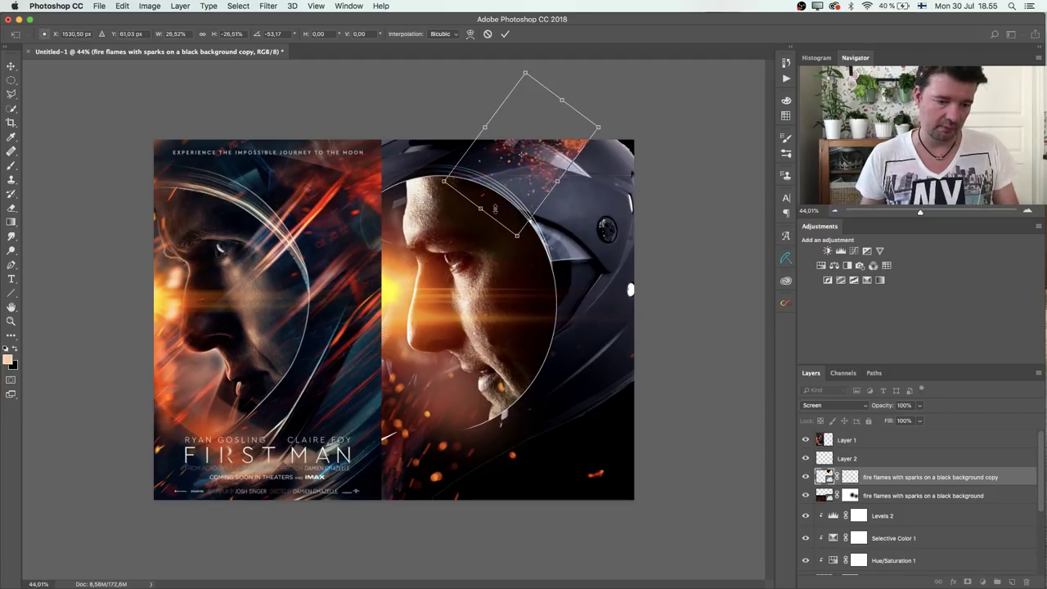
pyautogui.moveTo(559, 150); pyautogui.dragTo(615, 211)
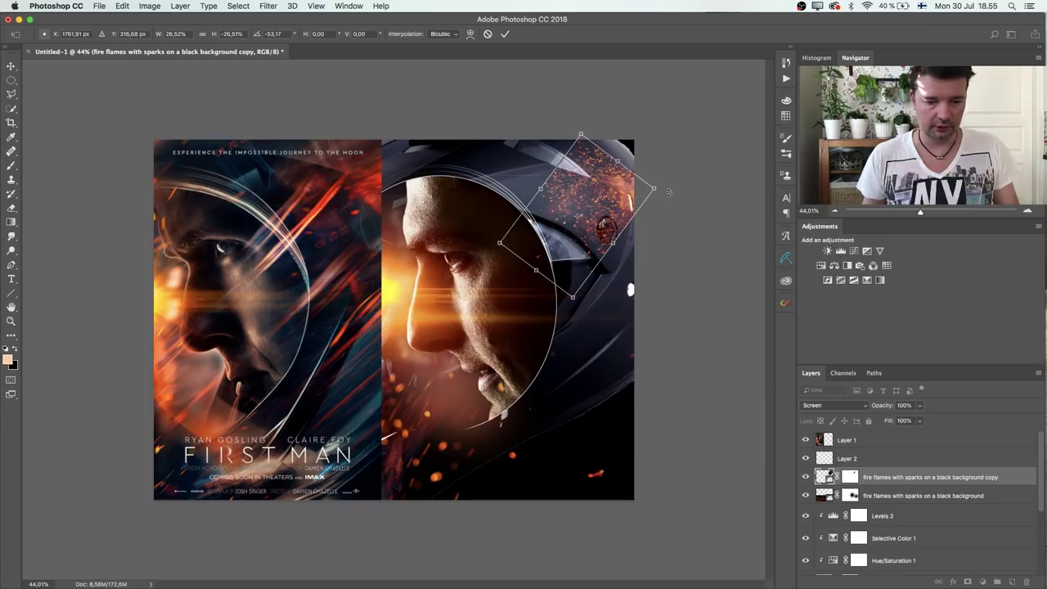
pyautogui.moveTo(664, 190); pyautogui.dragTo(633, 139)
pyautogui.moveTo(565, 204); pyautogui.dragTo(612, 197)
pyautogui.press('Return')
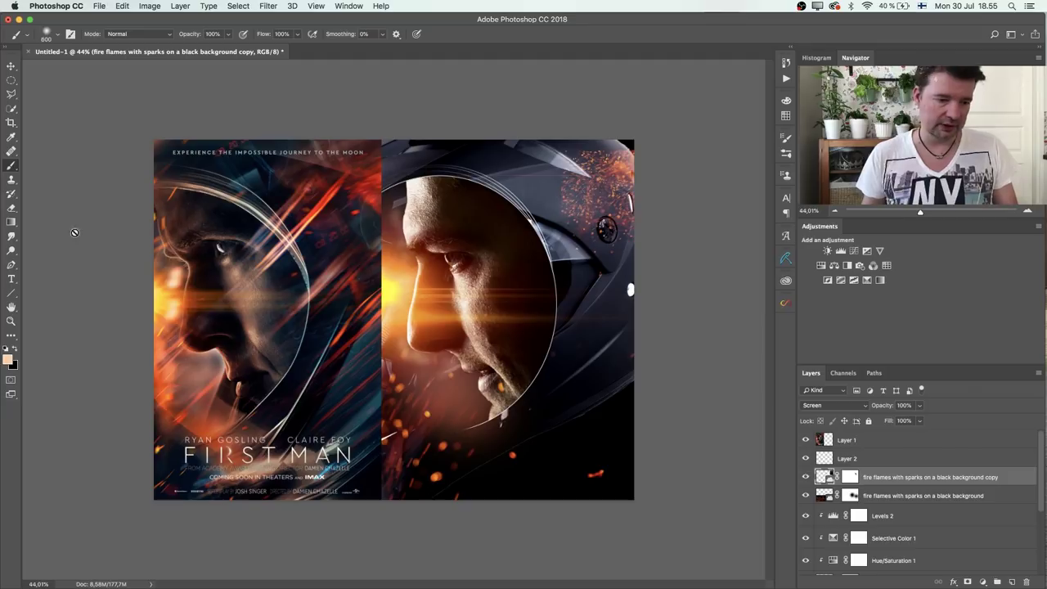
# Apply Filter > Blur > Motion Blur with Angle 37 and Distance 35 to the sparks copy.
pyautogui.click(267, 6)
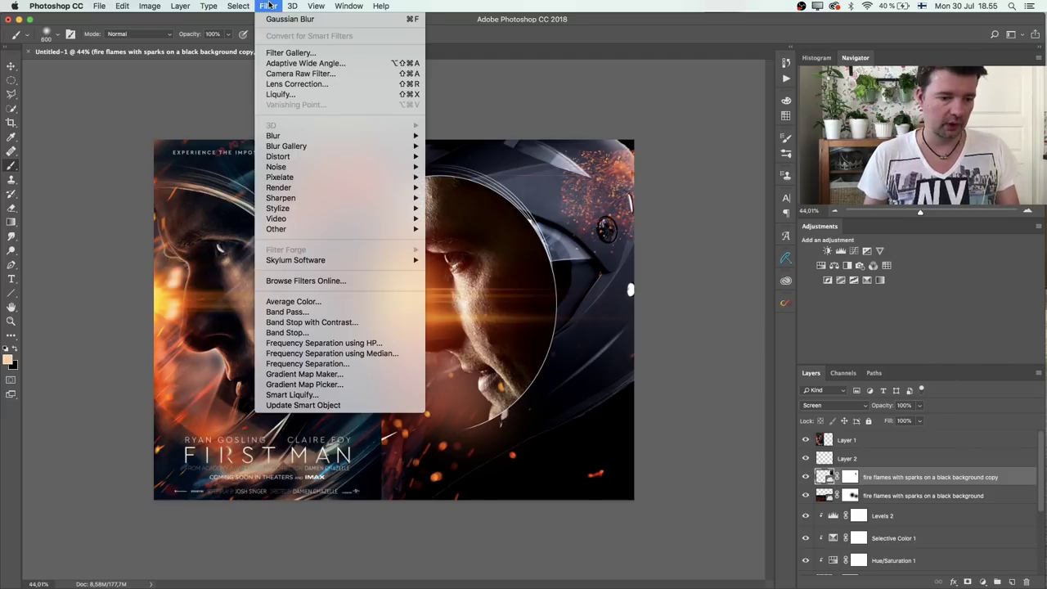
pyautogui.moveTo(298, 136)
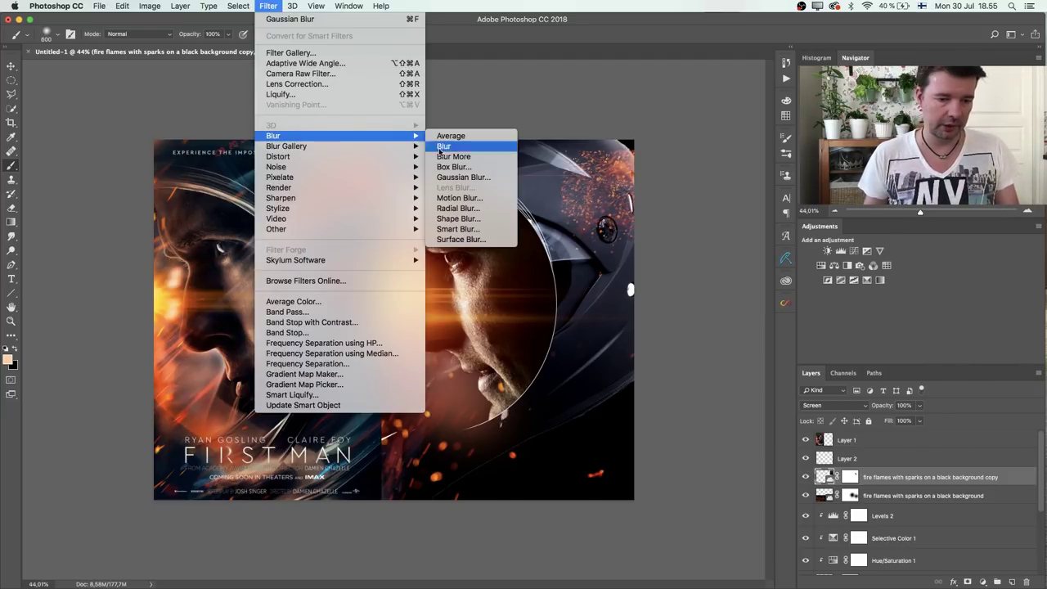
pyautogui.click(459, 198)
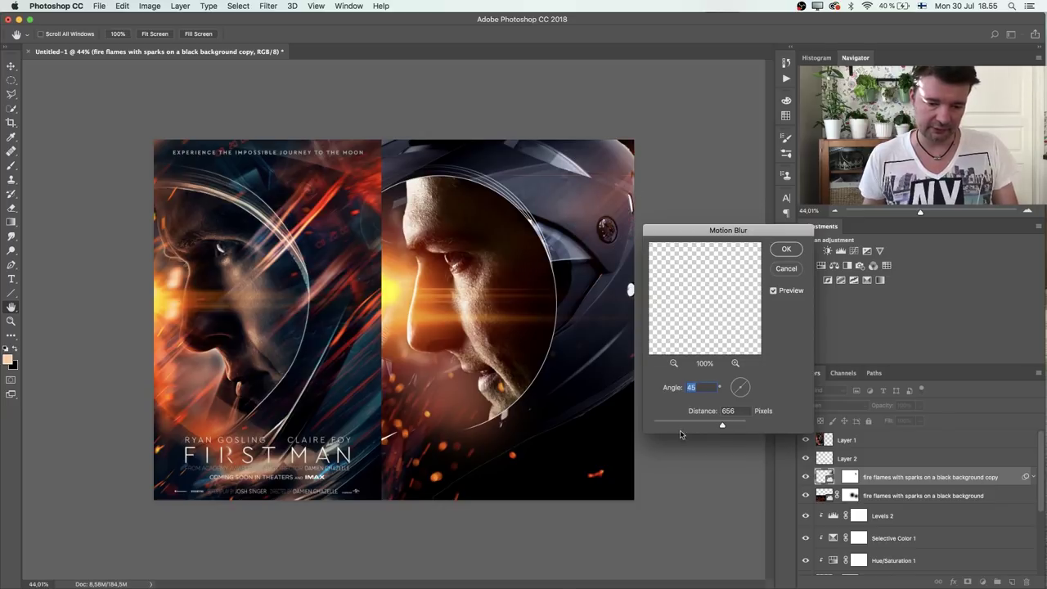
pyautogui.click(672, 424)
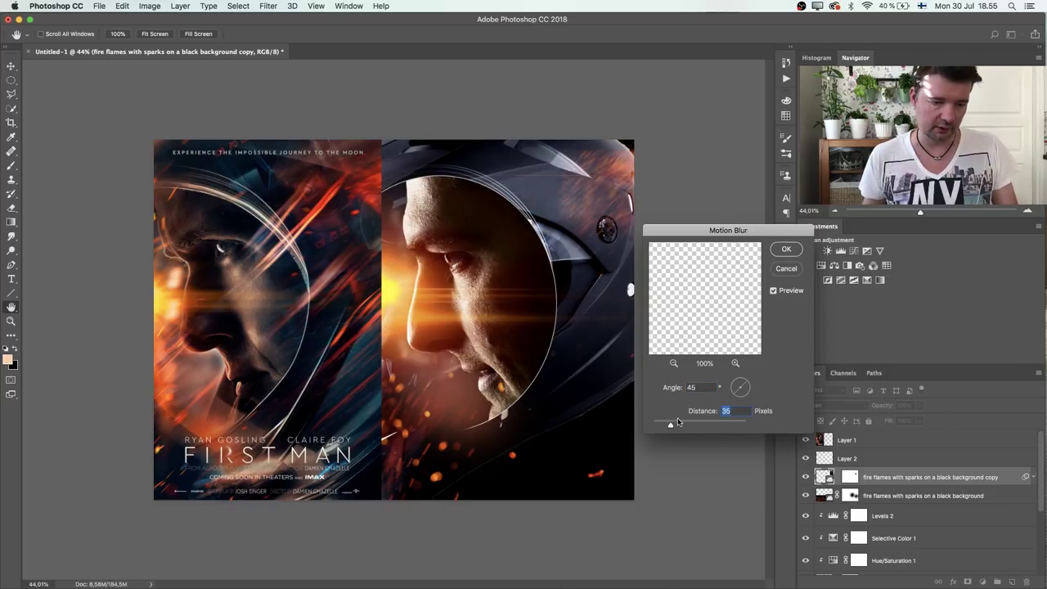
pyautogui.moveTo(740, 390); pyautogui.dragTo(733, 395)
pyautogui.click(735, 394)
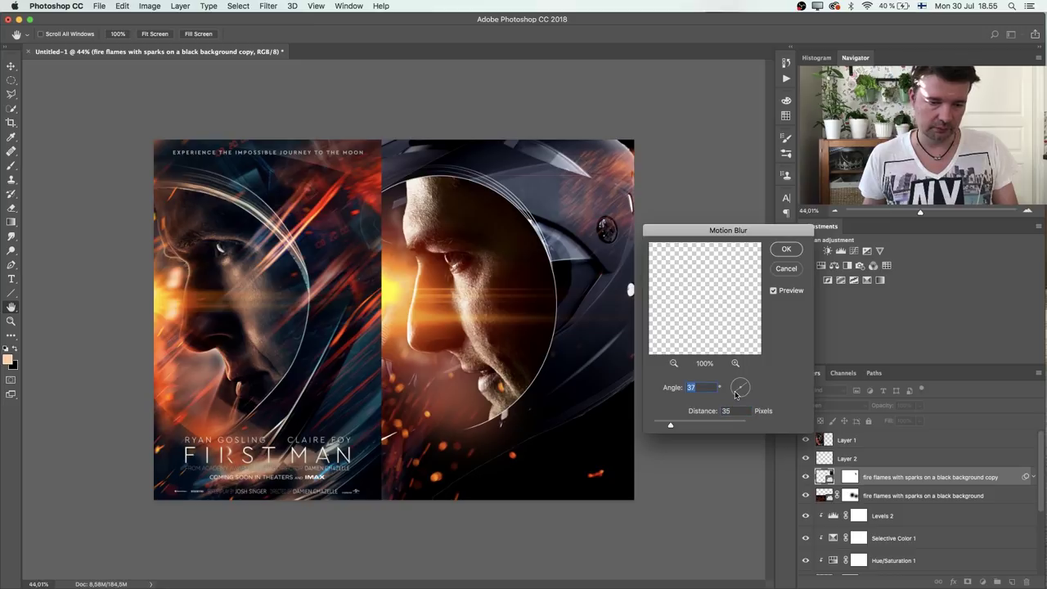
pyautogui.click(791, 250)
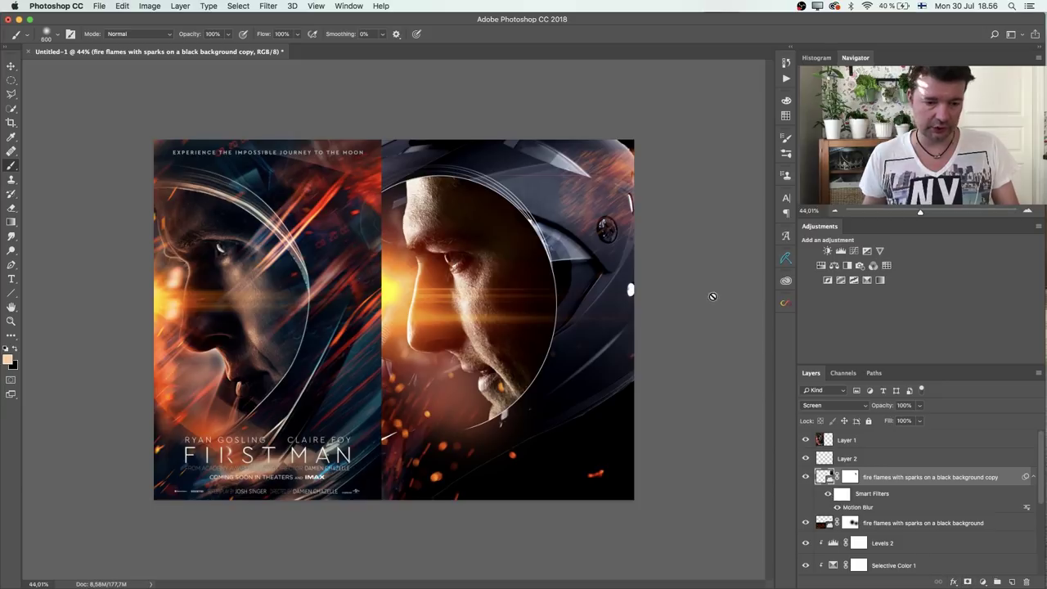
# Add a Hue/Saturation adjustment layer clipped to the fire flames copy.
pyautogui.click(984, 581)
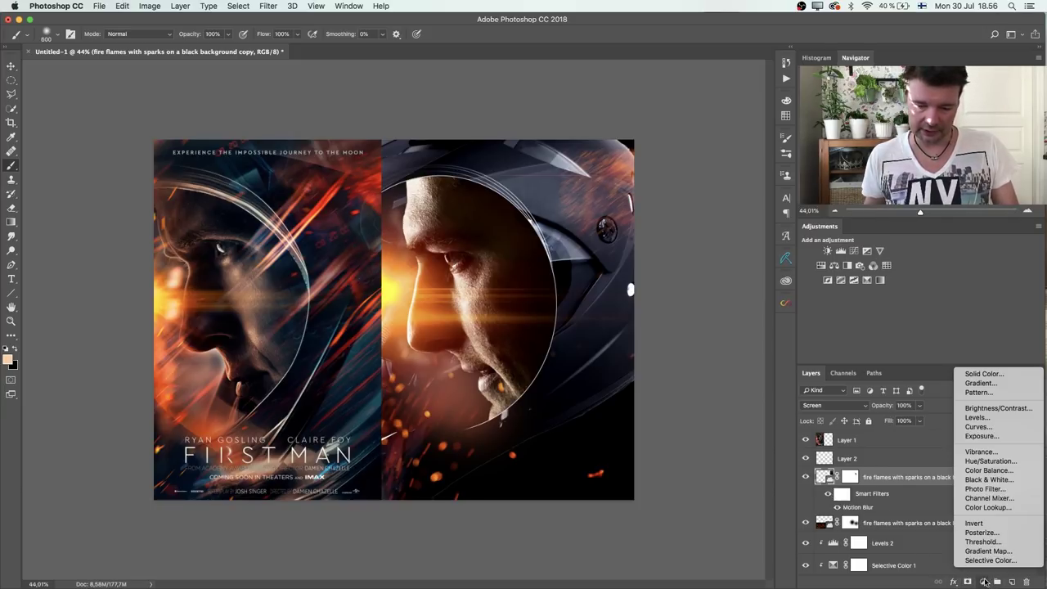
pyautogui.click(1004, 465)
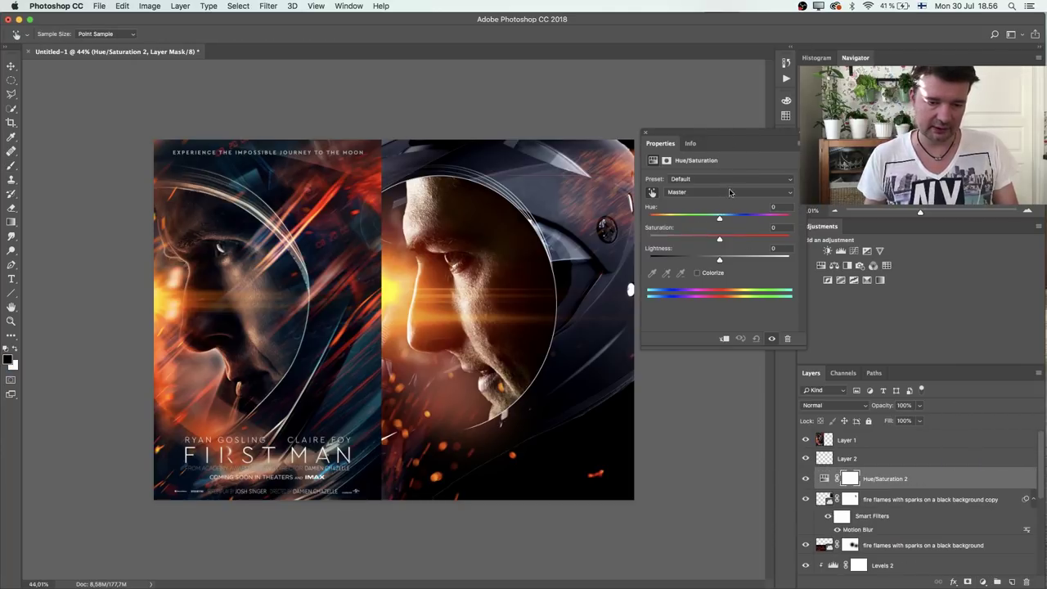
pyautogui.moveTo(731, 218); pyautogui.dragTo(775, 244)
pyautogui.click(722, 340)
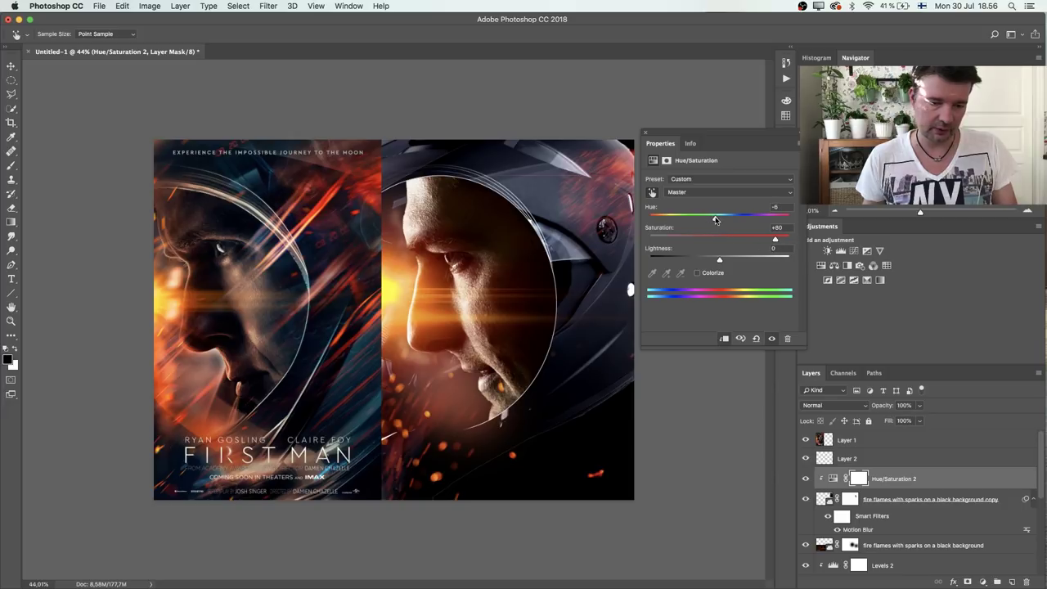
# After trying Colorize, set Saturation +100 and Hue -6 with Colorize off.
pyautogui.moveTo(722, 261); pyautogui.dragTo(717, 261)
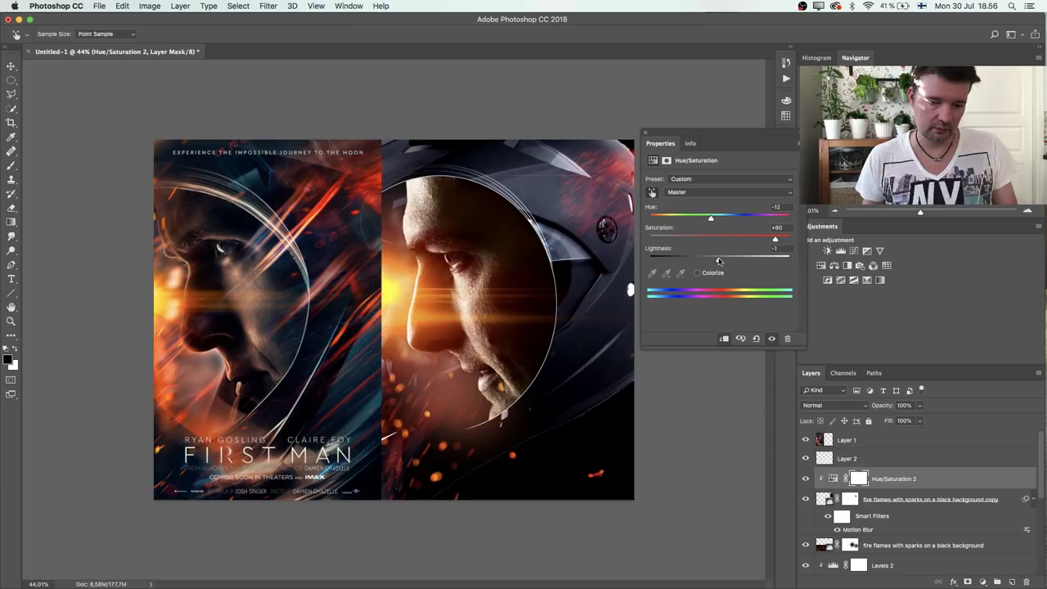
pyautogui.click(709, 277)
pyautogui.moveTo(756, 241); pyautogui.dragTo(833, 243)
pyautogui.moveTo(670, 220); pyautogui.dragTo(709, 223)
pyautogui.click(703, 274)
pyautogui.moveTo(775, 242); pyautogui.dragTo(790, 240)
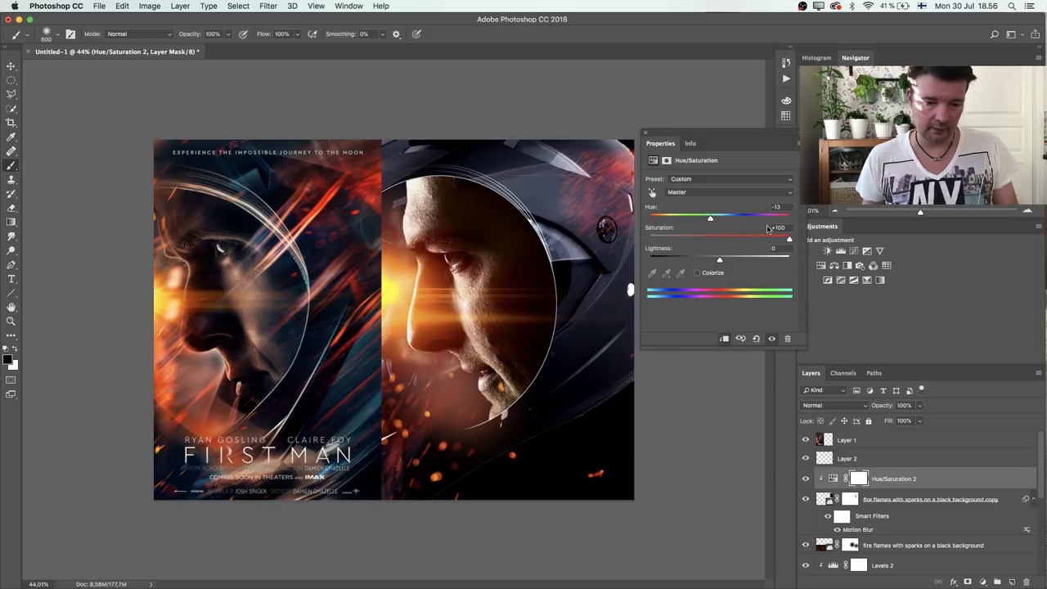
pyautogui.moveTo(711, 220); pyautogui.dragTo(714, 219)
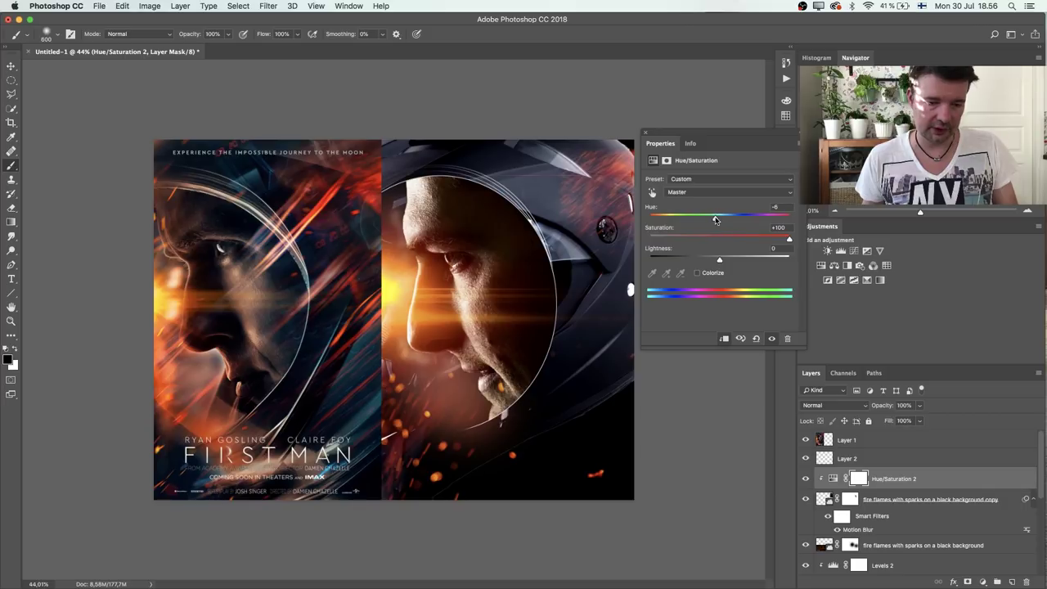
pyautogui.click(644, 133)
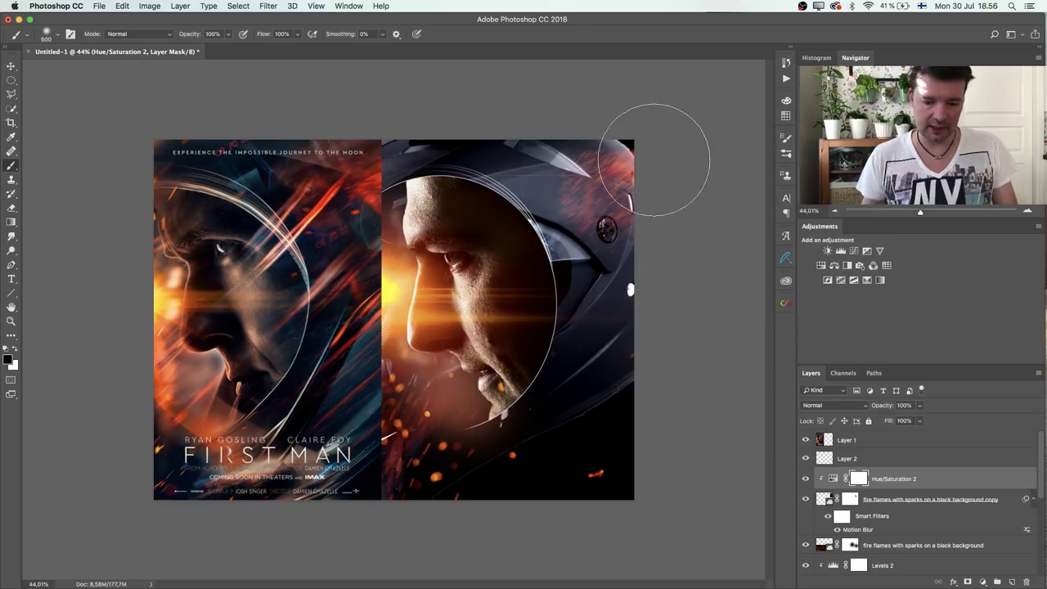
pyautogui.click(909, 500)
# Add a Levels adjustment that brightens the sparks with white input 176.
pyautogui.click(982, 582)
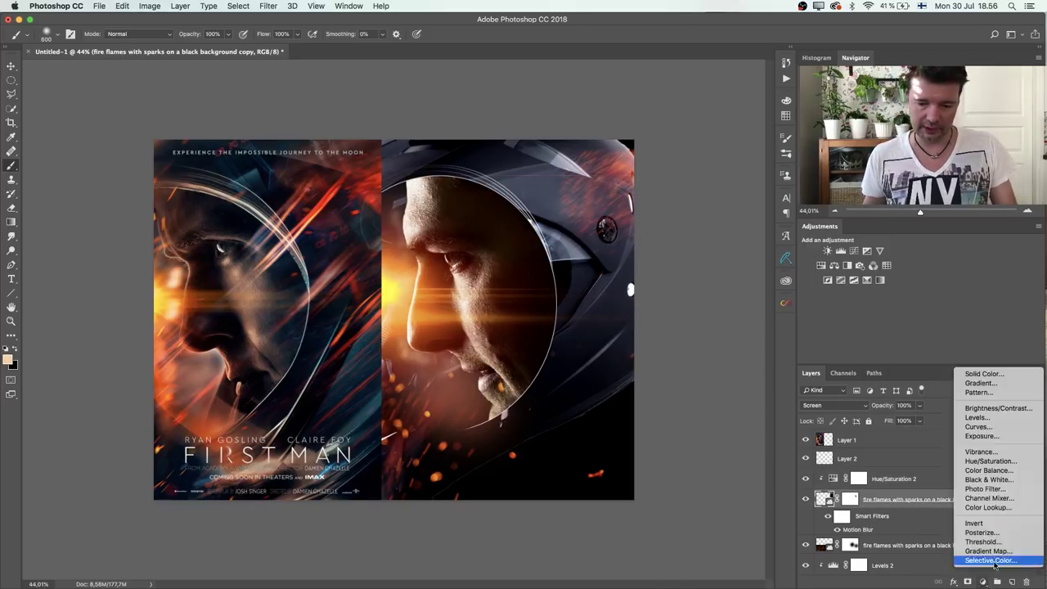
pyautogui.click(991, 418)
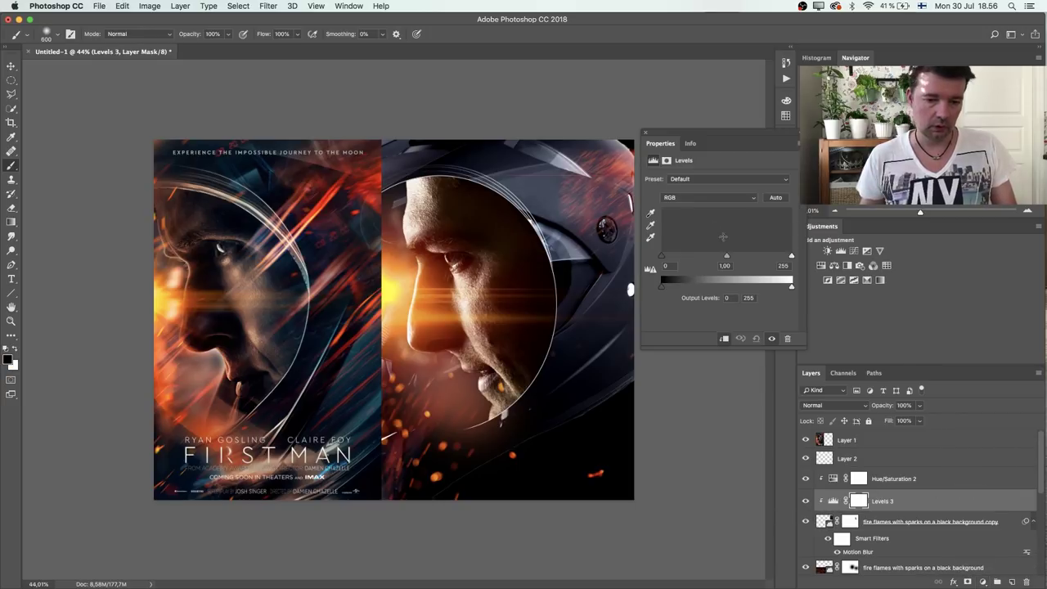
pyautogui.moveTo(788, 257); pyautogui.dragTo(752, 257)
pyautogui.moveTo(662, 258); pyautogui.dragTo(665, 261)
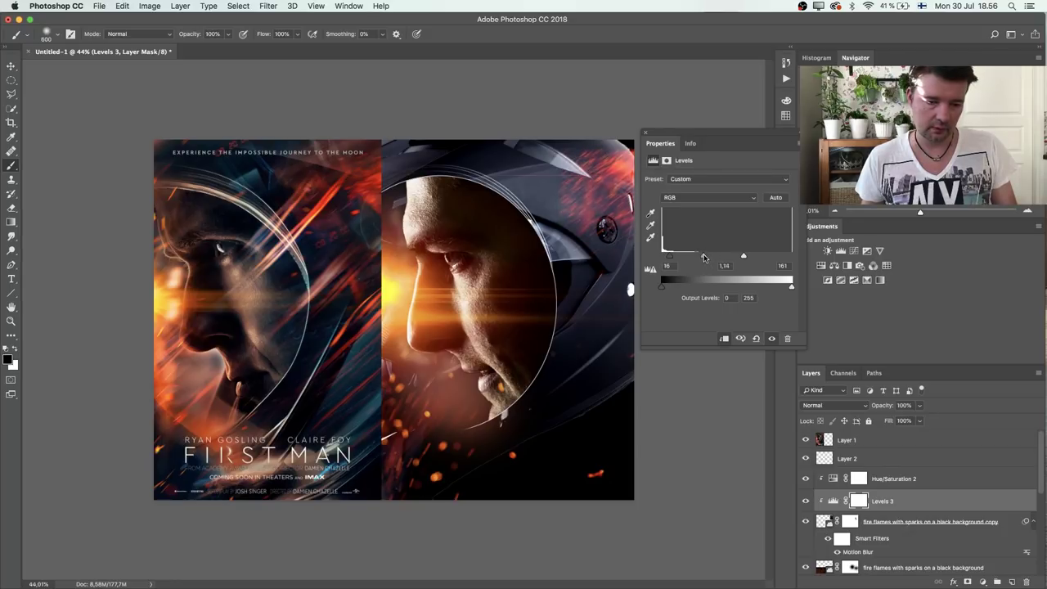
pyautogui.click(647, 133)
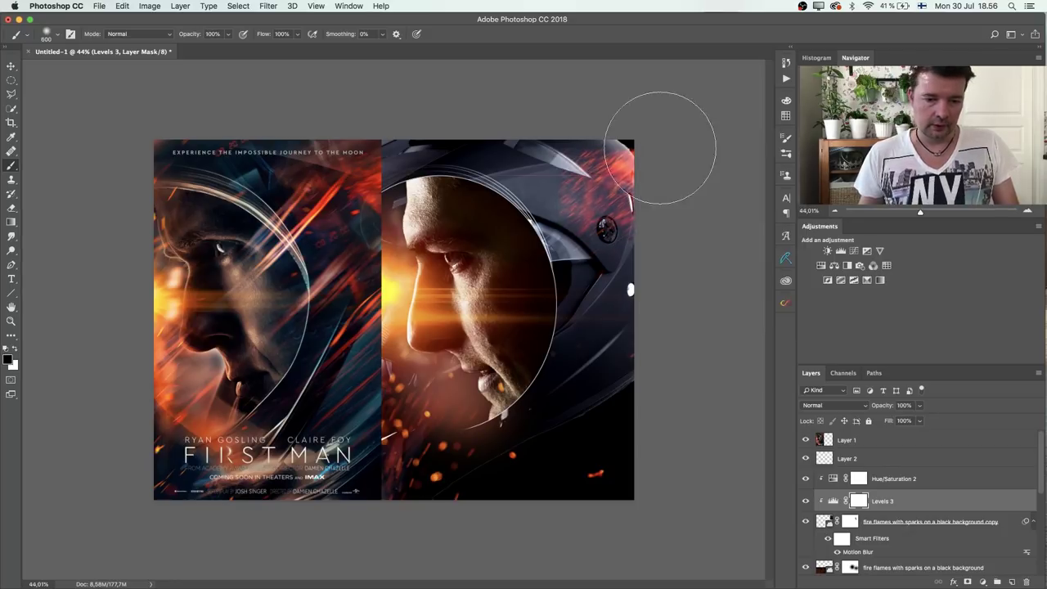
# Stretch the blurred fire flames copy taller and nudge it slightly right and down.
pyautogui.press('super+t')
pyautogui.click(607, 202)
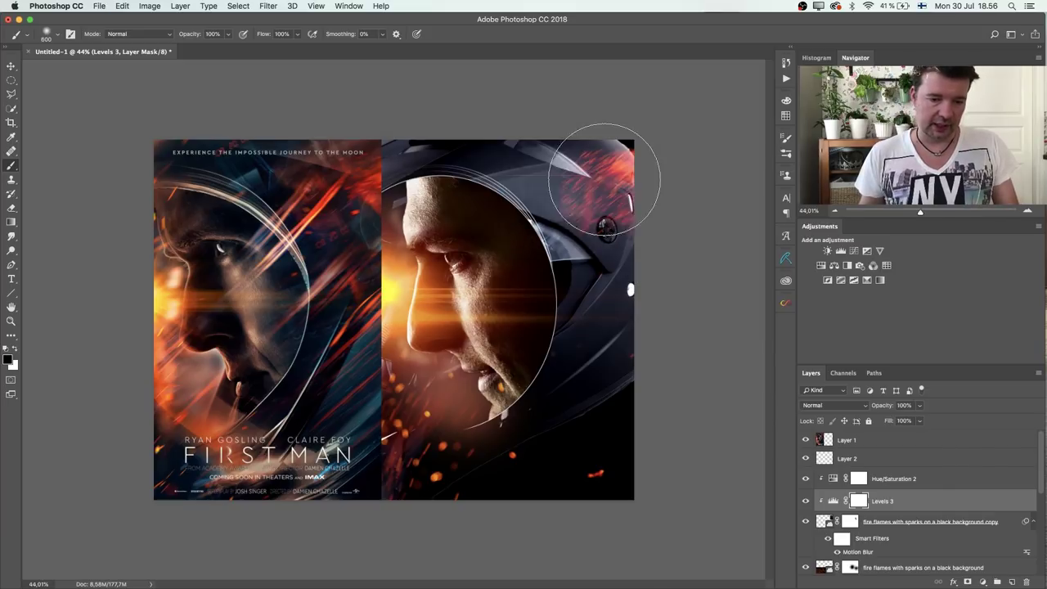
pyautogui.press('super+t')
pyautogui.press('Return')
pyautogui.click(888, 521)
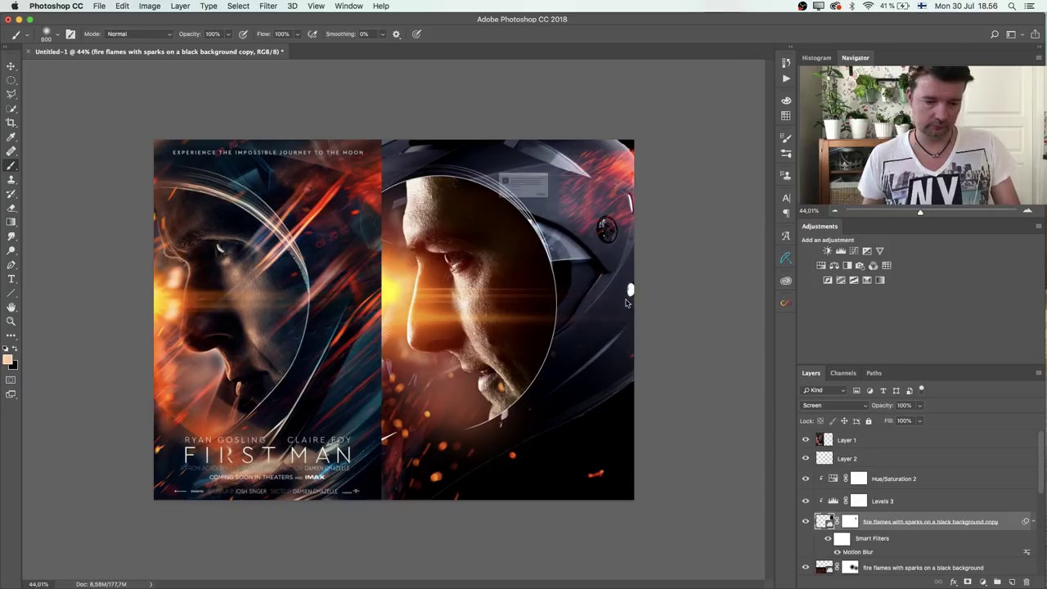
pyautogui.press('super+t')
pyautogui.click(607, 227)
pyautogui.moveTo(590, 154); pyautogui.dragTo(607, 132)
pyautogui.moveTo(619, 197); pyautogui.dragTo(635, 203)
pyautogui.press('Return')
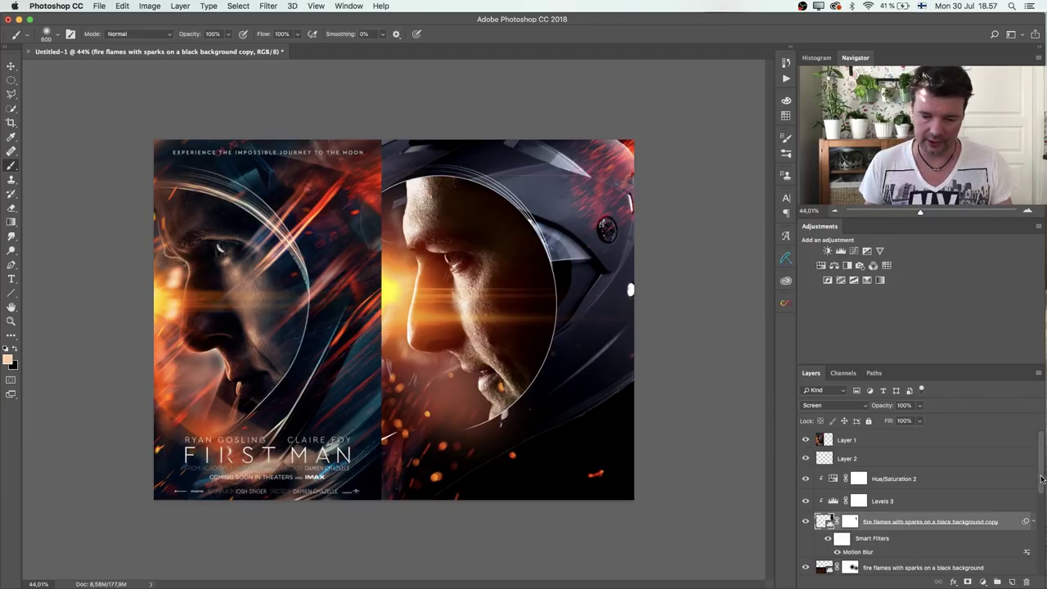
pyautogui.scroll(-1, 1041, 478)
# Place the library's fire flames with sparks image over the face and zoom in on it.
pyautogui.click(822, 530)
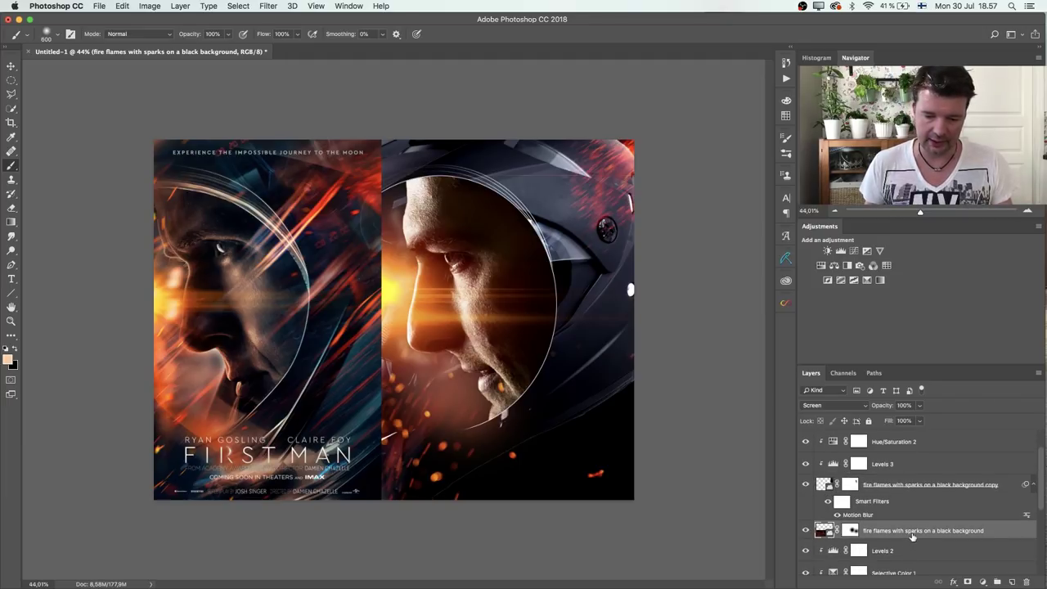
pyautogui.click(786, 282)
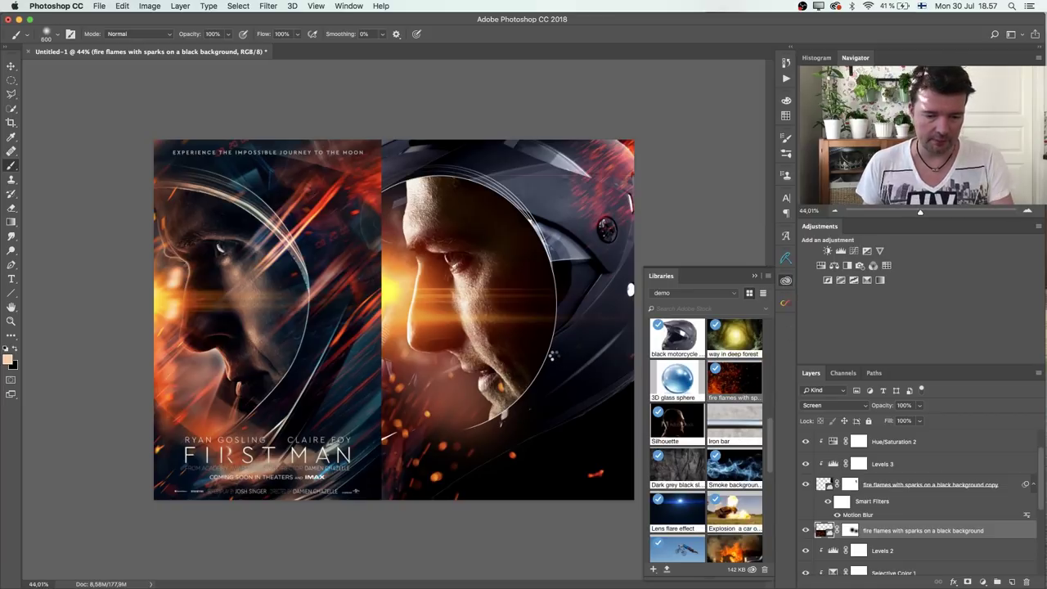
pyautogui.moveTo(735, 379); pyautogui.dragTo(556, 324)
pyautogui.press('Return')
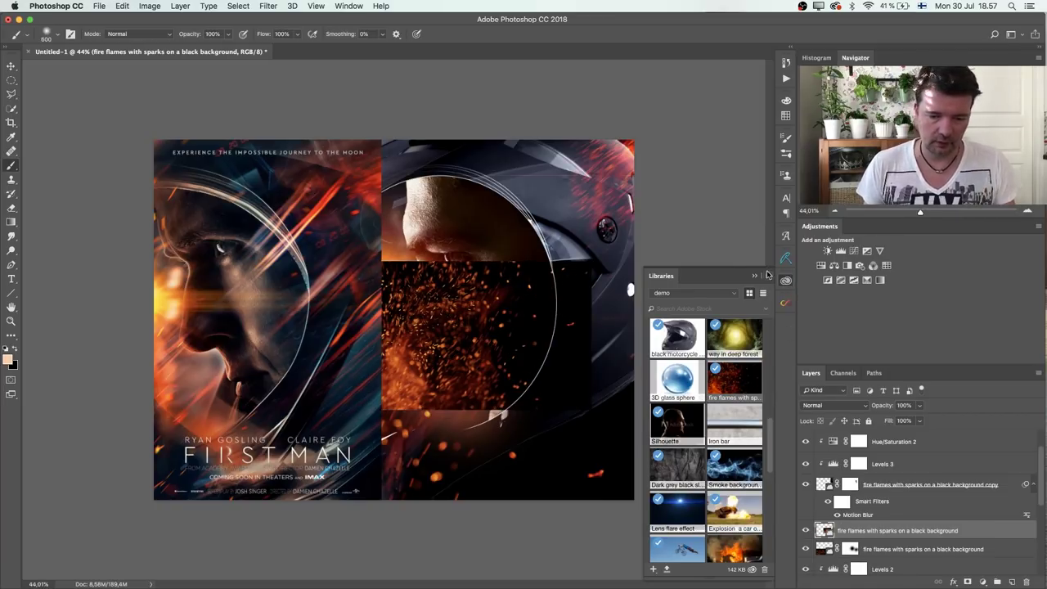
pyautogui.click(754, 278)
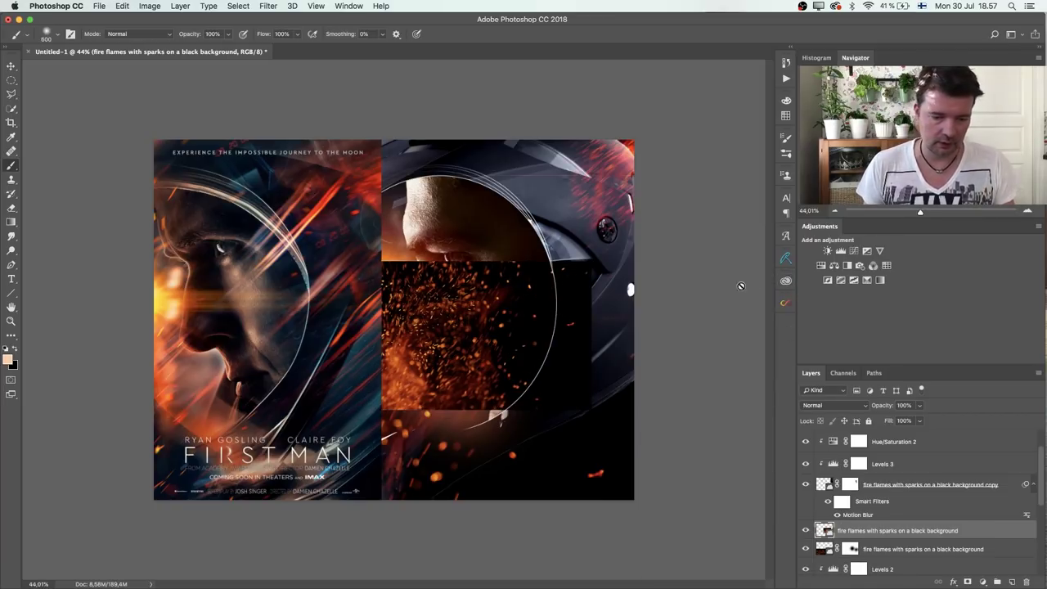
pyautogui.click(10, 321)
pyautogui.moveTo(512, 335); pyautogui.dragTo(540, 322)
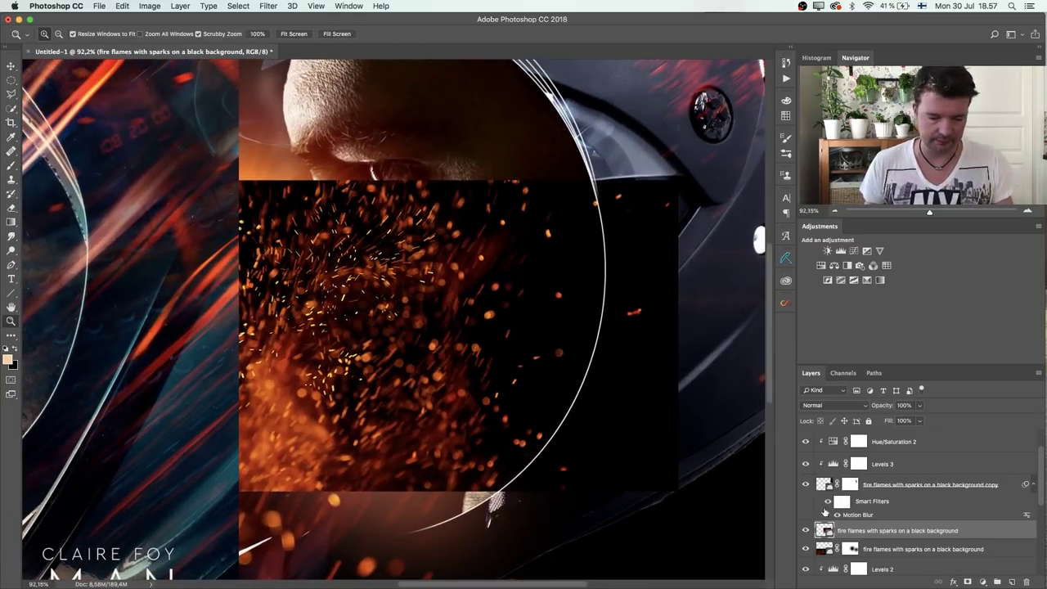
# Lasso eleven individual sparks, copy them to Layer 4, and hide the full sparks image.
pyautogui.press('l')
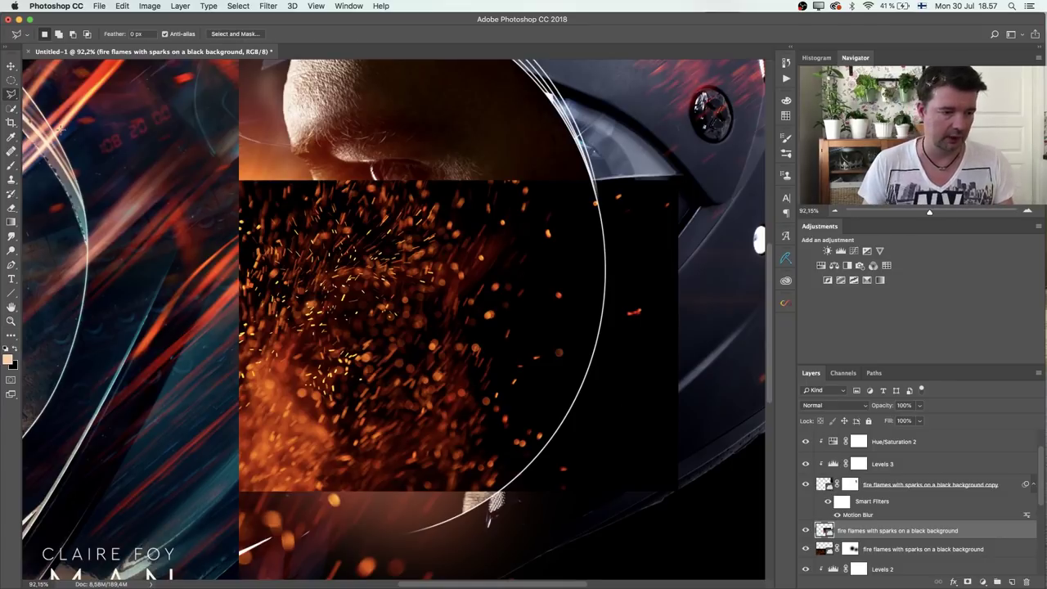
pyautogui.moveTo(10, 95); pyautogui.dragTo(63, 93)
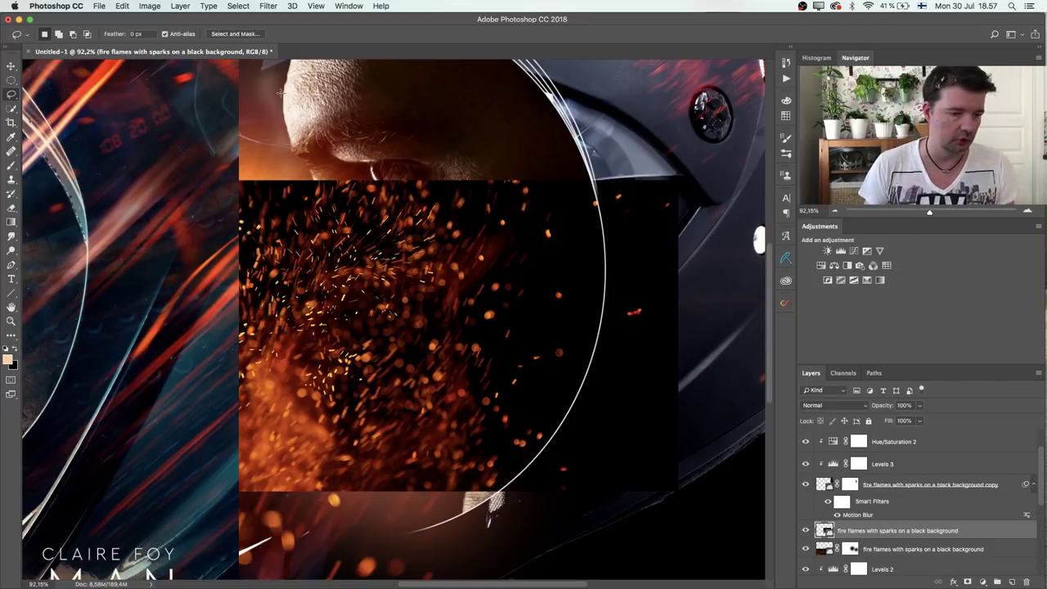
pyautogui.moveTo(546, 221)
pyautogui.mouseDown()
pyautogui.moveTo(561, 242)
pyautogui.moveTo(543, 225)
pyautogui.mouseUp()
pyautogui.press('shift')
pyautogui.moveTo(472, 300); pyautogui.dragTo(475, 304)
pyautogui.moveTo(453, 213); pyautogui.dragTo(457, 215)
pyautogui.moveTo(381, 245); pyautogui.dragTo(369, 275)
pyautogui.moveTo(340, 196); pyautogui.dragTo(342, 198)
pyautogui.moveTo(448, 372)
pyautogui.mouseDown()
pyautogui.moveTo(471, 405)
pyautogui.moveTo(448, 373)
pyautogui.mouseUp()
pyautogui.moveTo(384, 312); pyautogui.dragTo(385, 315)
pyautogui.moveTo(330, 342)
pyautogui.mouseDown()
pyautogui.moveTo(360, 360)
pyautogui.moveTo(332, 344)
pyautogui.mouseUp()
pyautogui.moveTo(431, 277); pyautogui.dragTo(429, 261)
pyautogui.moveTo(278, 233)
pyautogui.mouseDown()
pyautogui.moveTo(260, 274)
pyautogui.moveTo(280, 236)
pyautogui.mouseUp()
pyautogui.moveTo(554, 305); pyautogui.dragTo(553, 304)
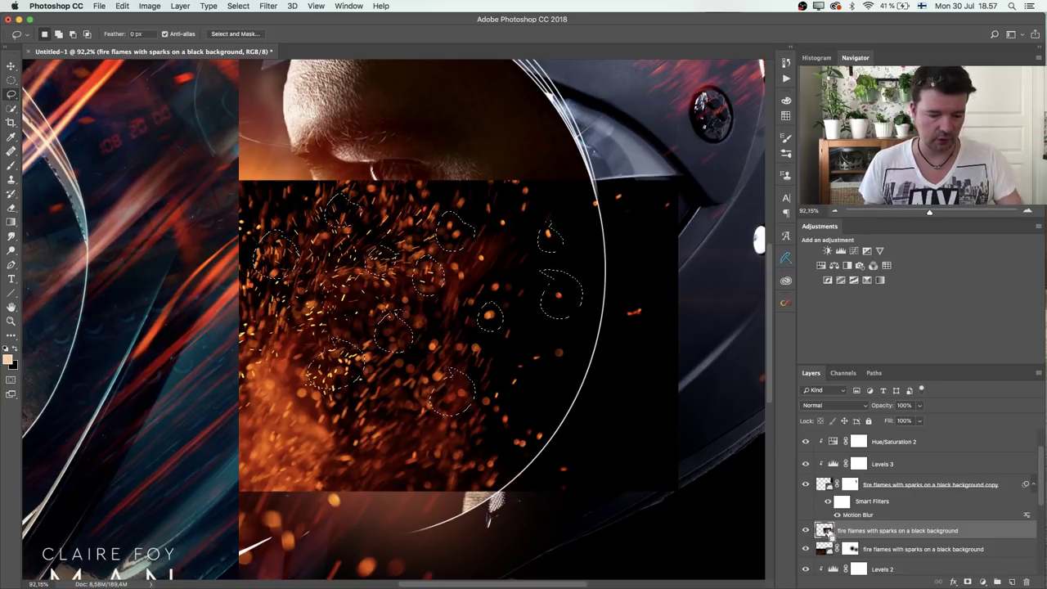
pyautogui.press('super+j')
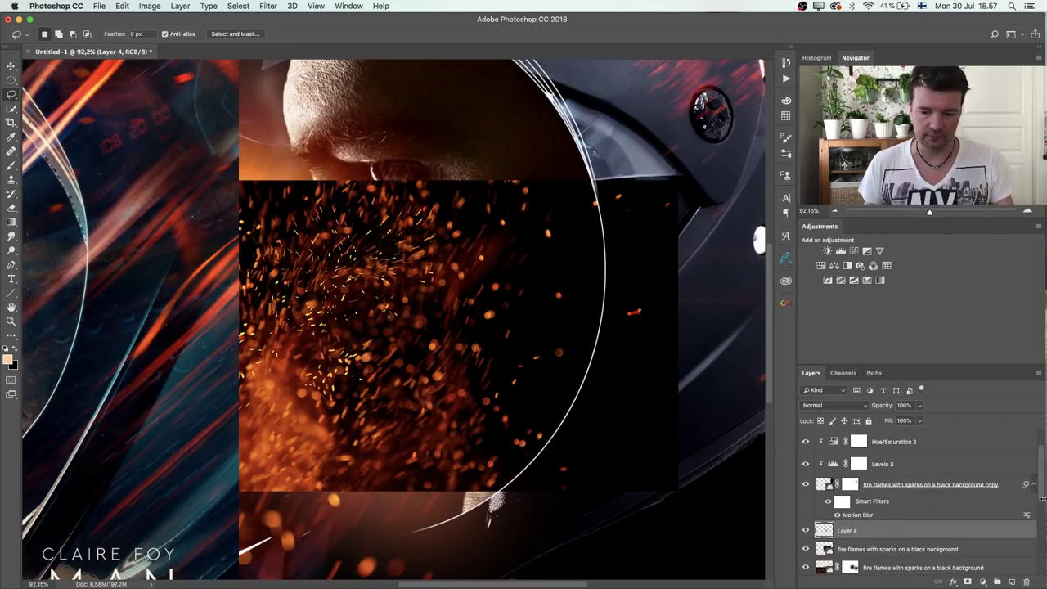
pyautogui.click(805, 549)
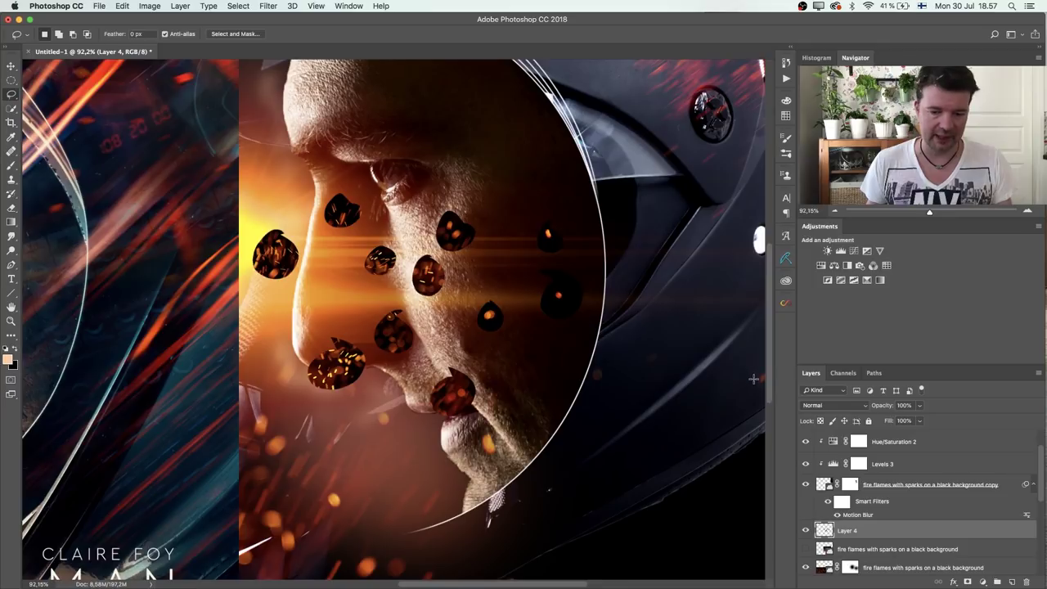
# Set Layer 4 to Screen and boost its contrast with Levels 14 / 1.00 / 118.
pyautogui.click(849, 408)
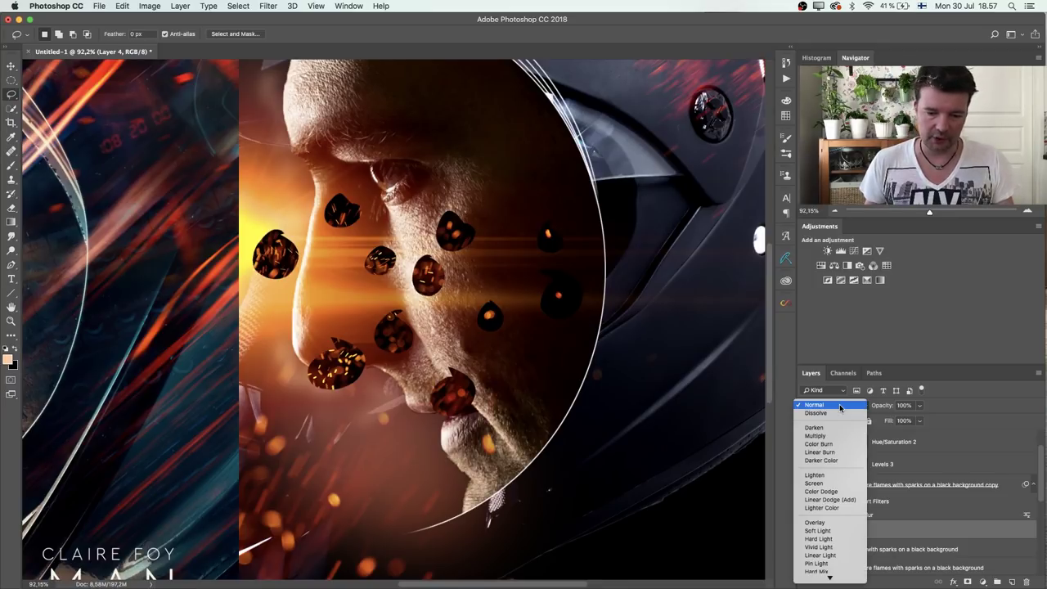
pyautogui.click(855, 479)
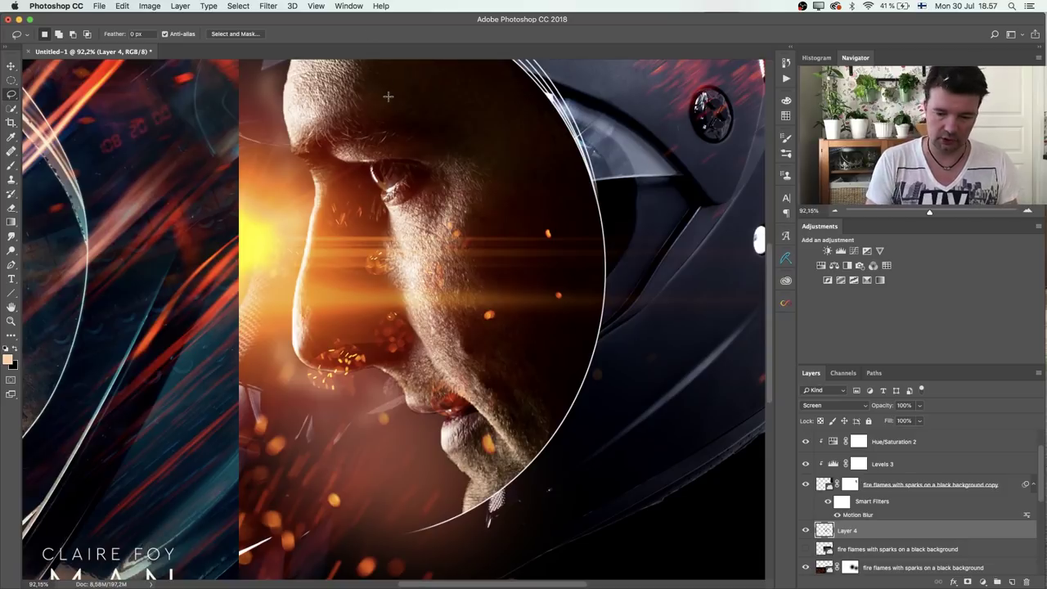
pyautogui.press('super+l')
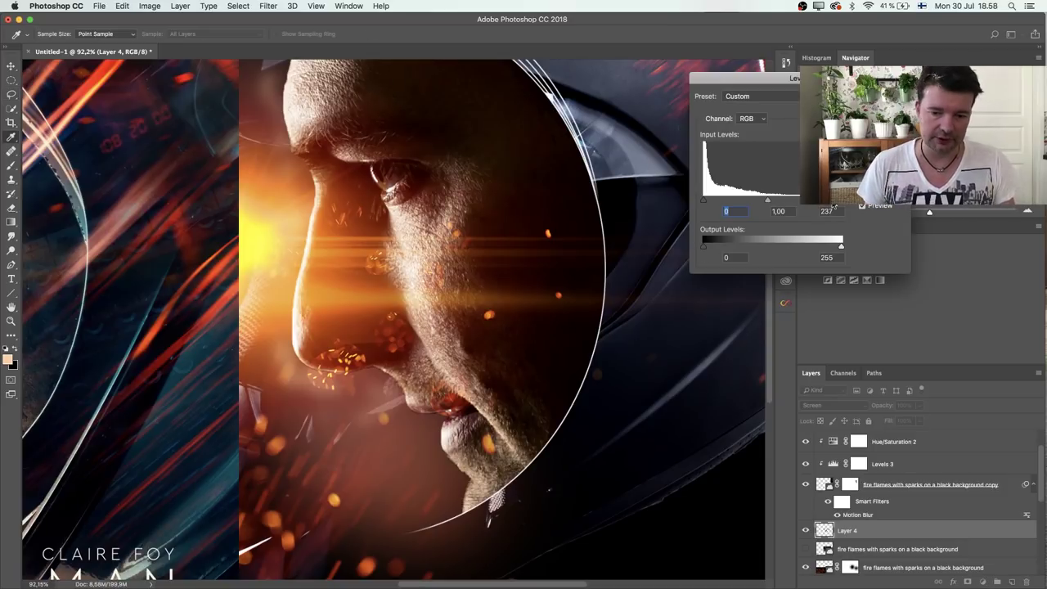
pyautogui.moveTo(835, 205); pyautogui.dragTo(787, 204)
pyautogui.moveTo(704, 200)
pyautogui.mouseDown()
pyautogui.moveTo(727, 201)
pyautogui.moveTo(710, 202)
pyautogui.mouseUp()
pyautogui.moveTo(786, 202); pyautogui.dragTo(769, 202)
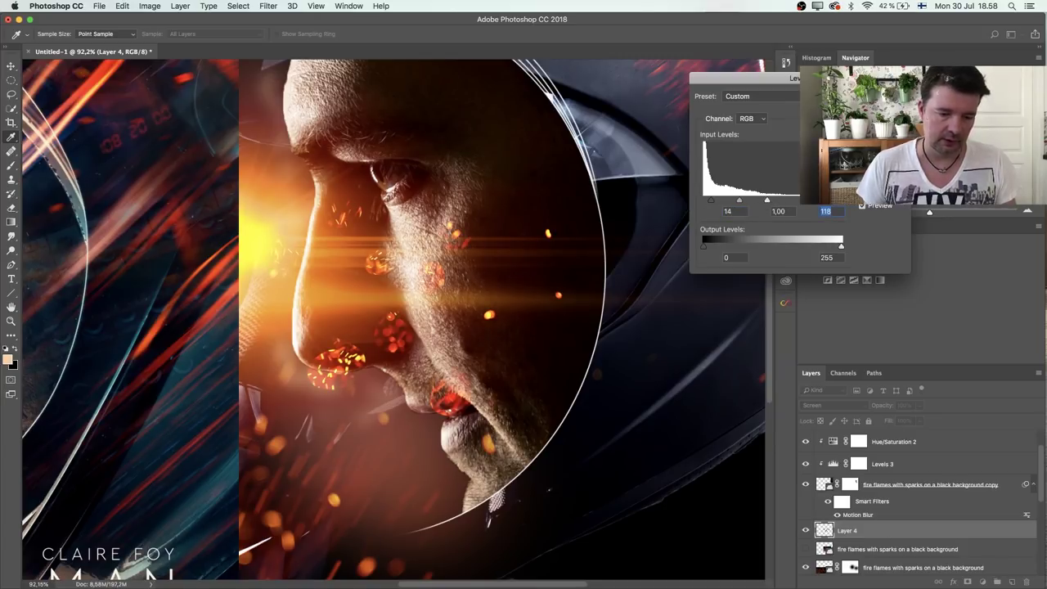
pyautogui.press('Return')
pyautogui.press('l')
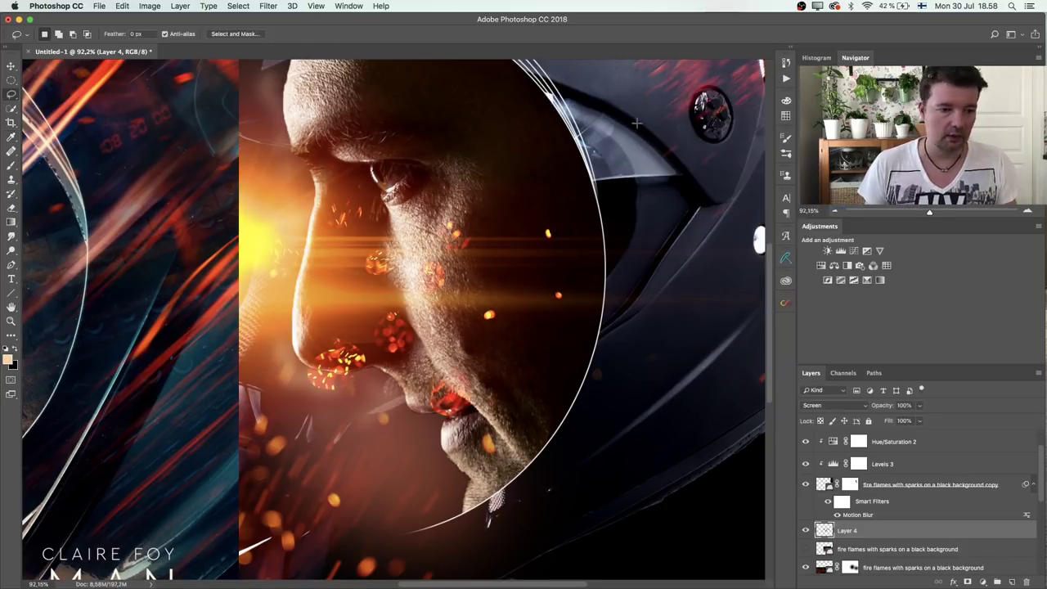
# Apply a Motion Blur of angle 37 and distance 226 to the sparks.
pyautogui.click(270, 6)
pyautogui.moveTo(327, 135)
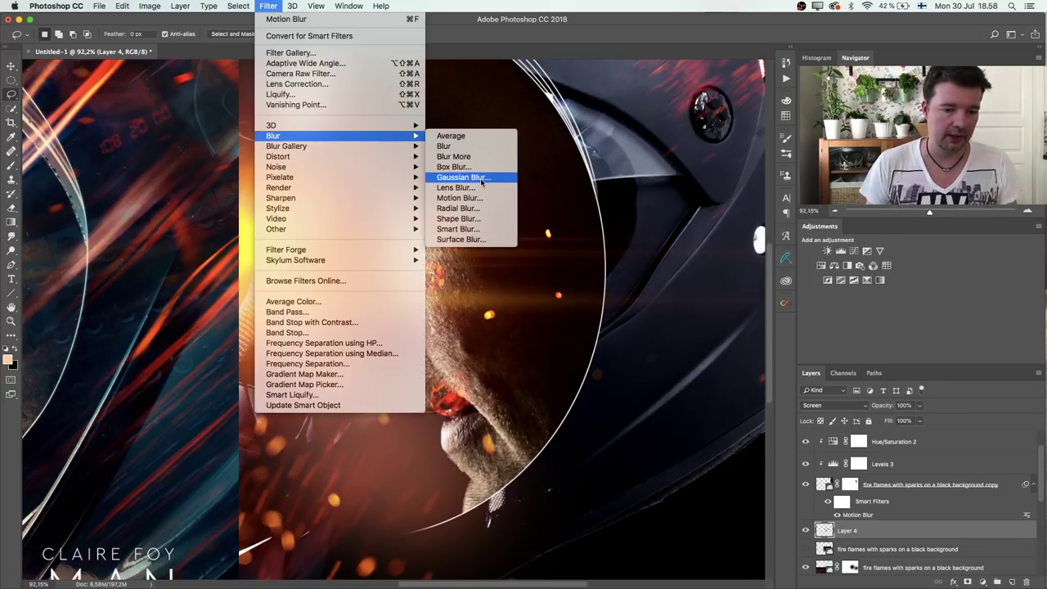
pyautogui.click(459, 198)
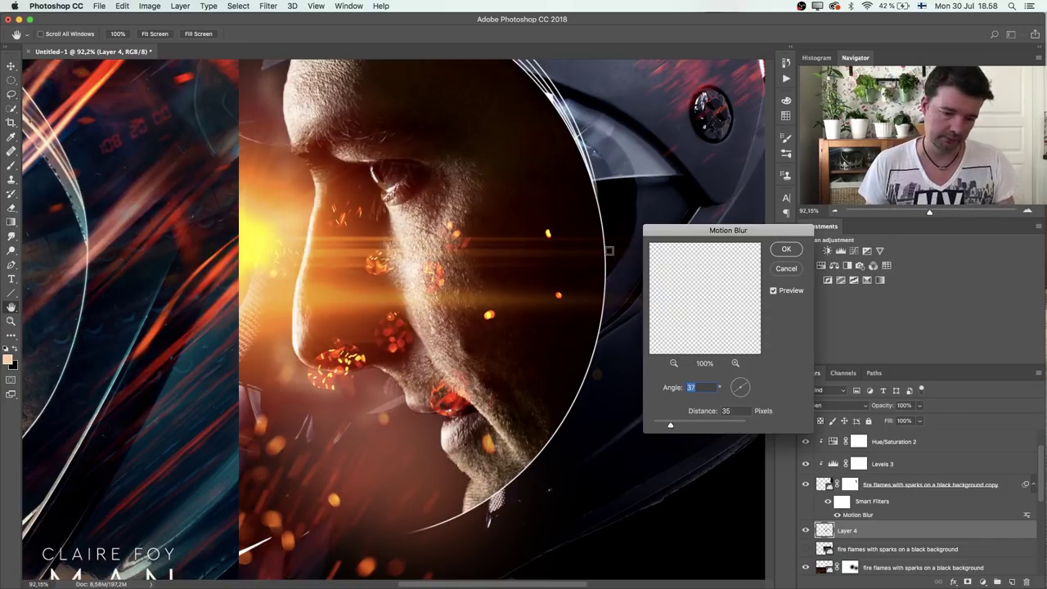
pyautogui.click(701, 425)
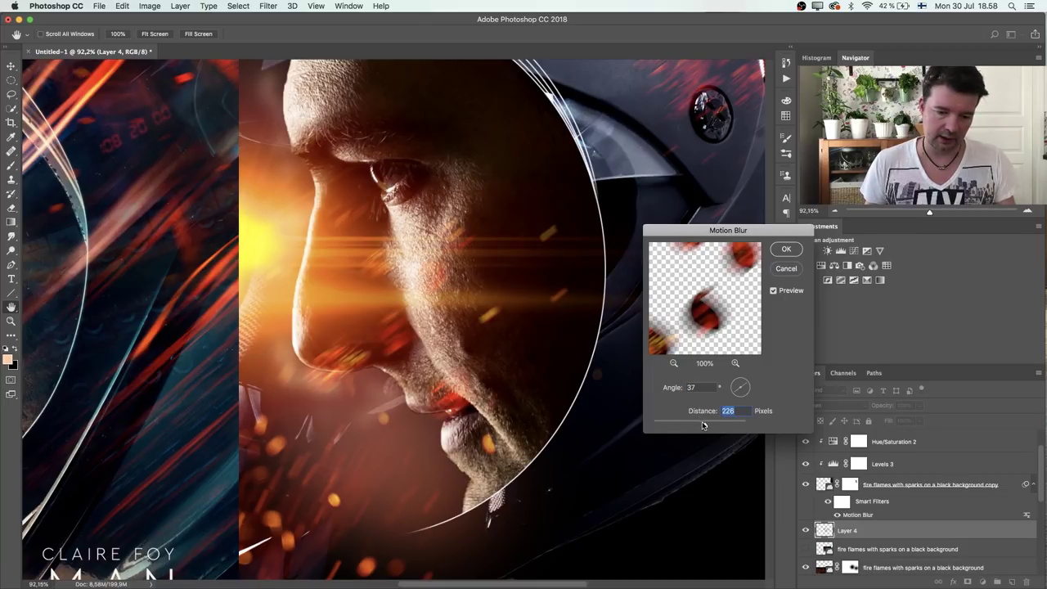
pyautogui.click(787, 249)
pyautogui.press('super+minus')
pyautogui.press('super+minus')
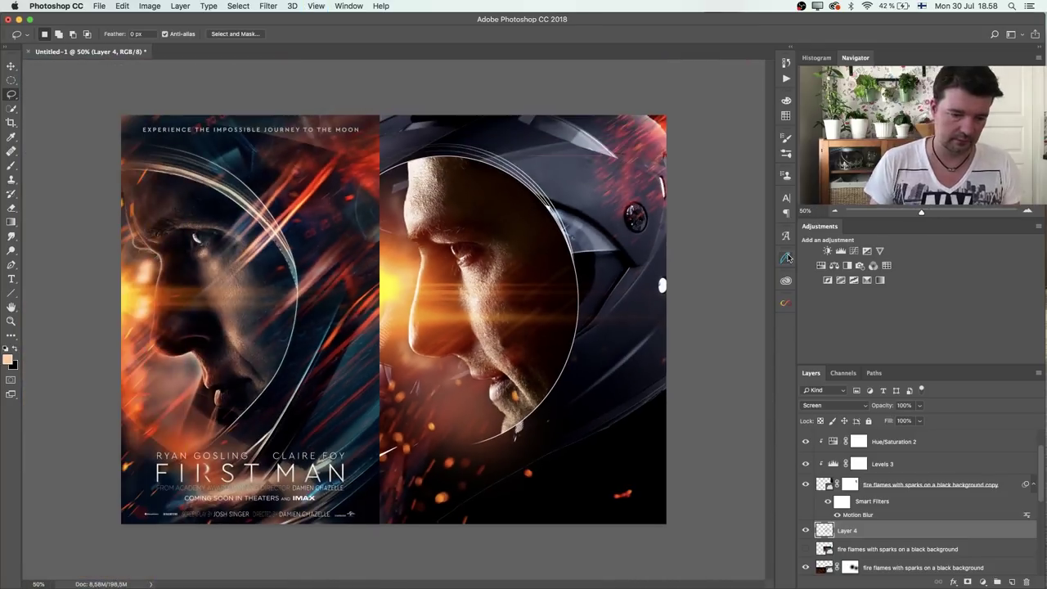
# Move the blurred spark streaks down-right and scale them to about 169%.
pyautogui.click(10, 66)
pyautogui.moveTo(560, 309); pyautogui.dragTo(629, 367)
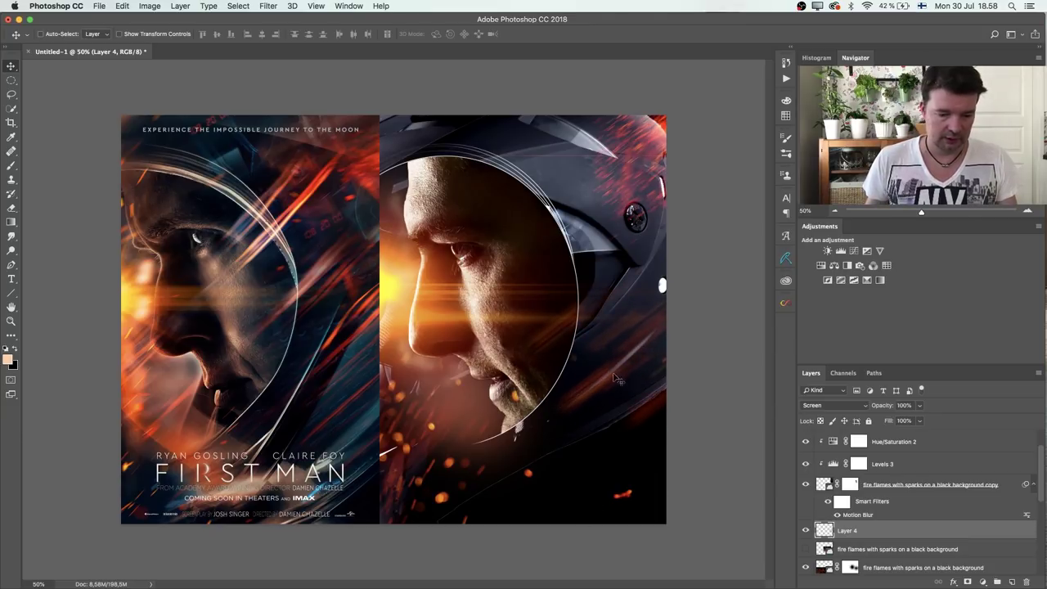
pyautogui.press('super+t')
pyautogui.moveTo(523, 428); pyautogui.dragTo(632, 421)
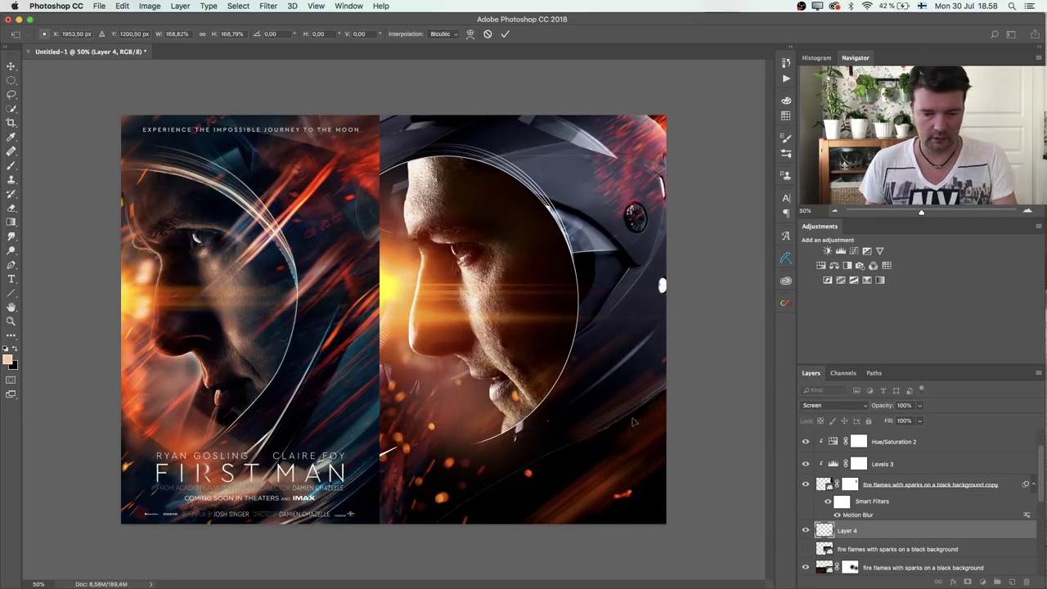
pyautogui.press('Return')
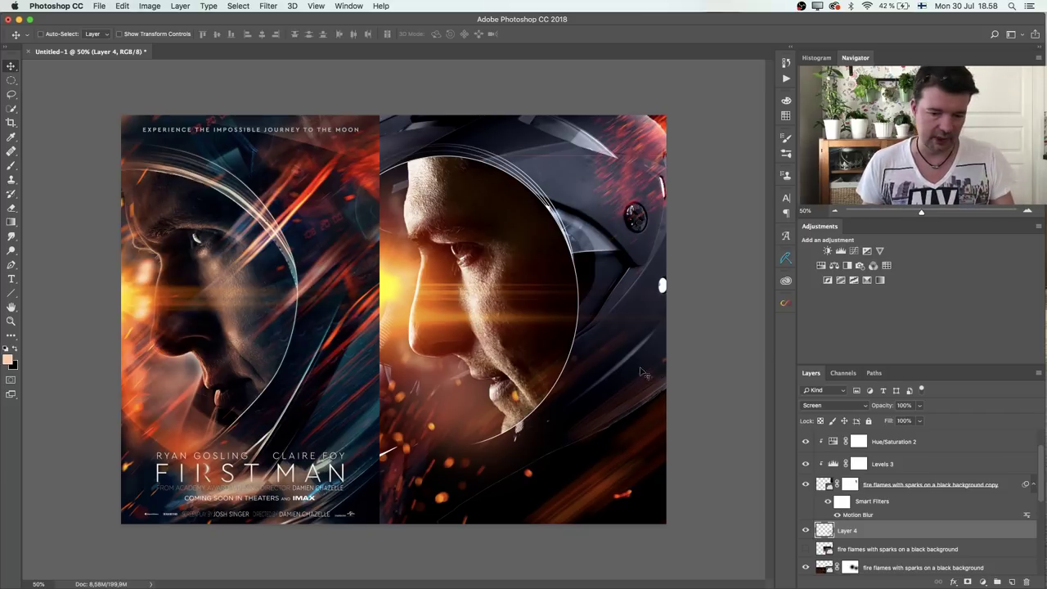
# Raise the streaks' contrast with Levels 33 / 1.32 / 166.
pyautogui.press('super+l')
pyautogui.moveTo(841, 199); pyautogui.dragTo(793, 200)
pyautogui.moveTo(704, 200); pyautogui.dragTo(751, 201)
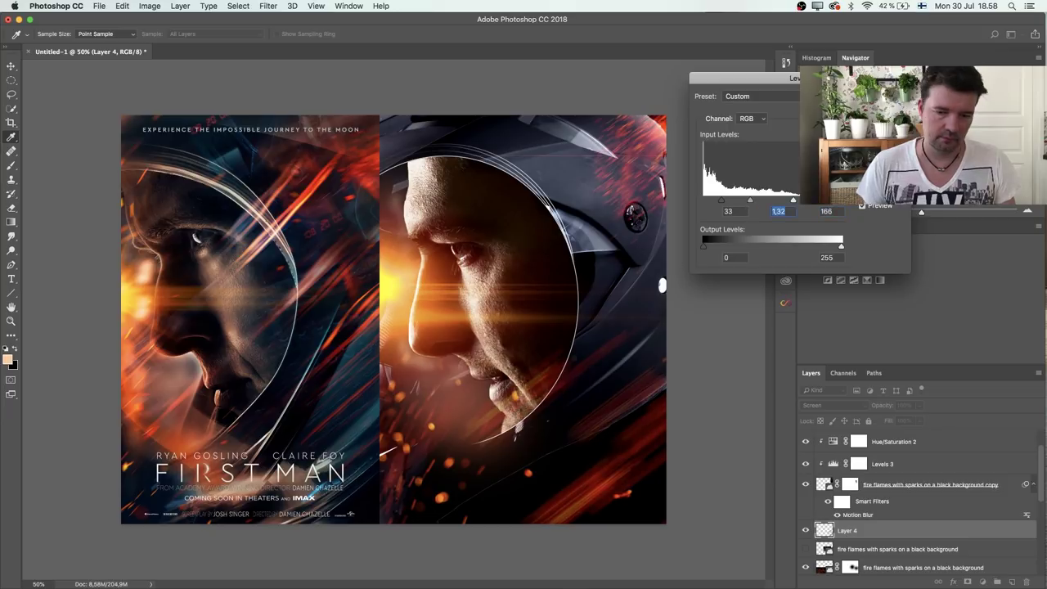
pyautogui.press('Return')
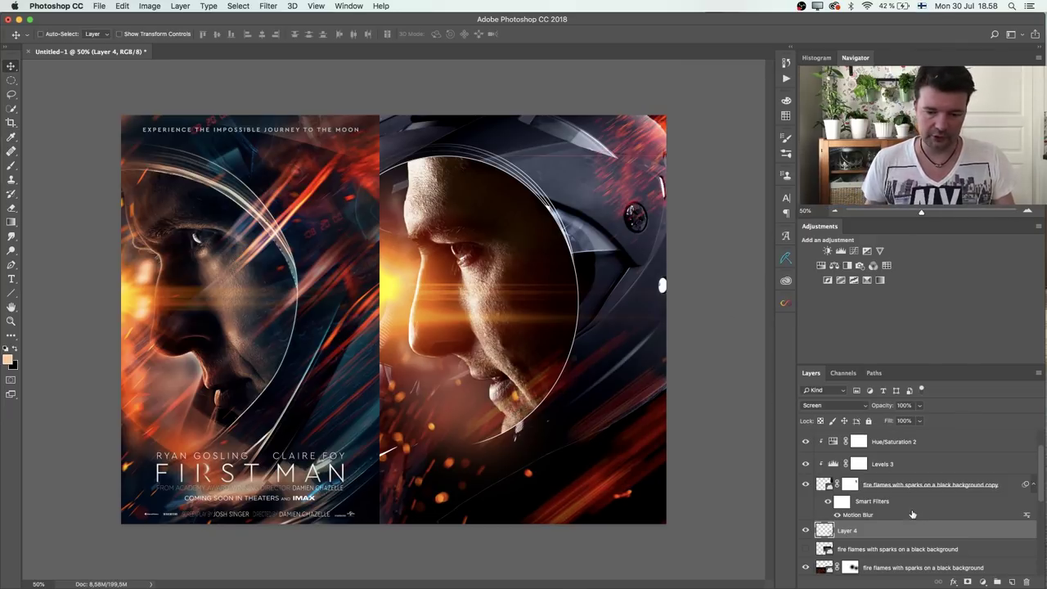
# On a new layer, paint red and pale peach diagonal streaks across the helmet.
pyautogui.click(997, 582)
pyautogui.press('b')
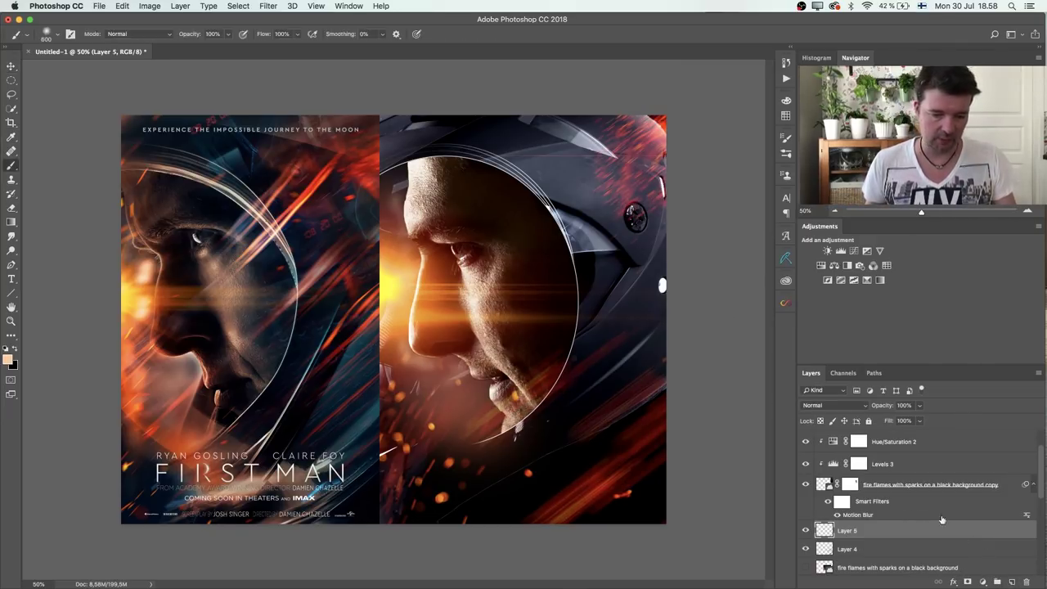
pyautogui.keyDown('alt'); pyautogui.click(296, 196); pyautogui.keyUp('alt')
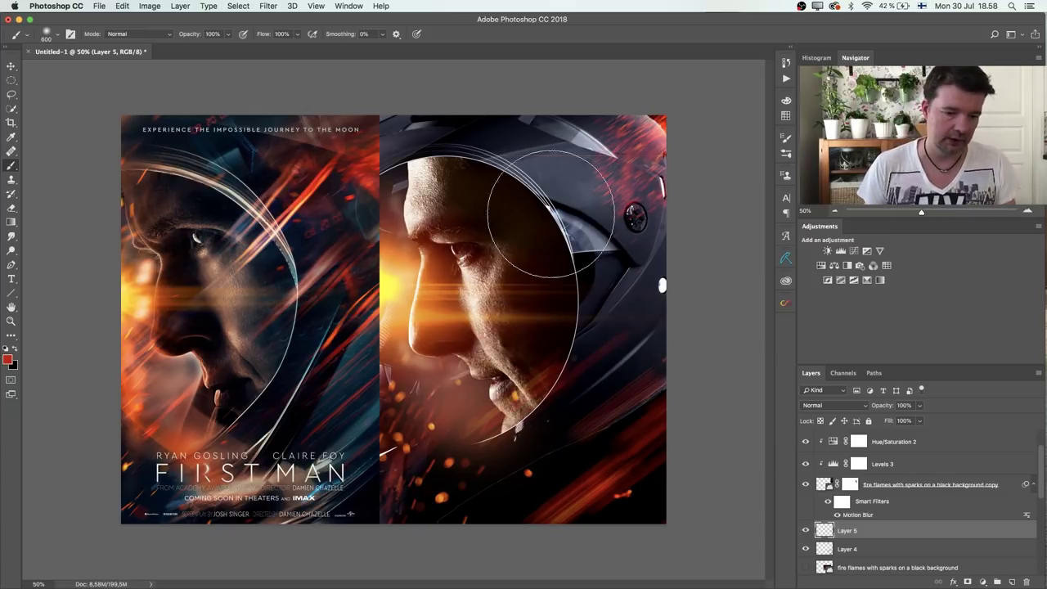
pyautogui.press('[')
pyautogui.press('[')
pyautogui.press('[')
pyautogui.press('[')
pyautogui.press('[')
pyautogui.press('[')
pyautogui.press('[')
pyautogui.press('[')
pyautogui.press('[')
pyautogui.press('[')
pyautogui.press('[')
pyautogui.press('[')
pyautogui.press('[')
pyautogui.press('[')
pyautogui.press('[')
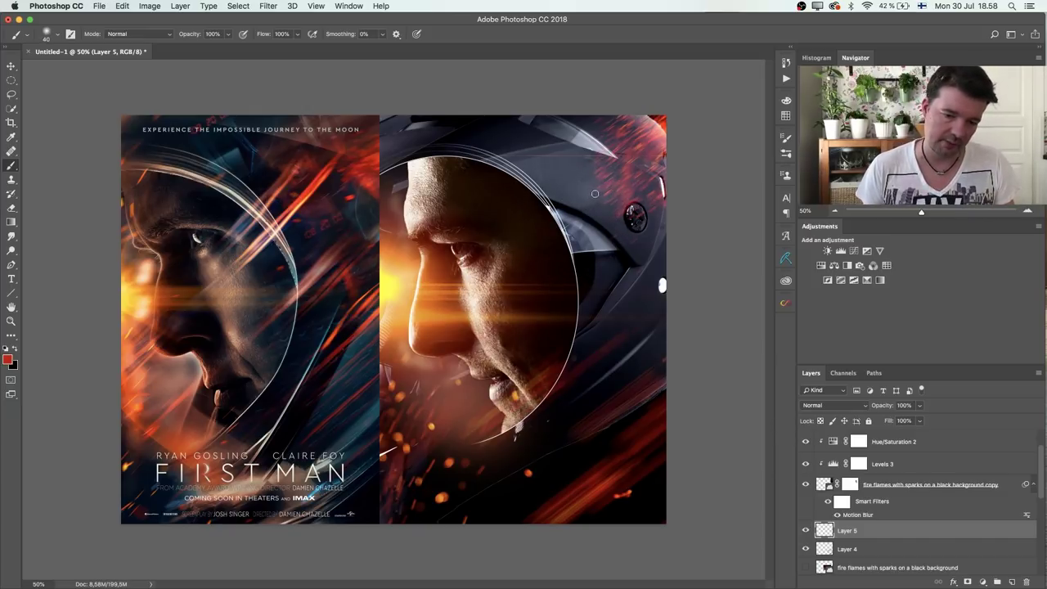
pyautogui.moveTo(563, 216); pyautogui.dragTo(505, 259)
pyautogui.keyDown('alt'); pyautogui.click(286, 219); pyautogui.keyUp('alt')
pyautogui.moveTo(585, 207); pyautogui.dragTo(516, 256)
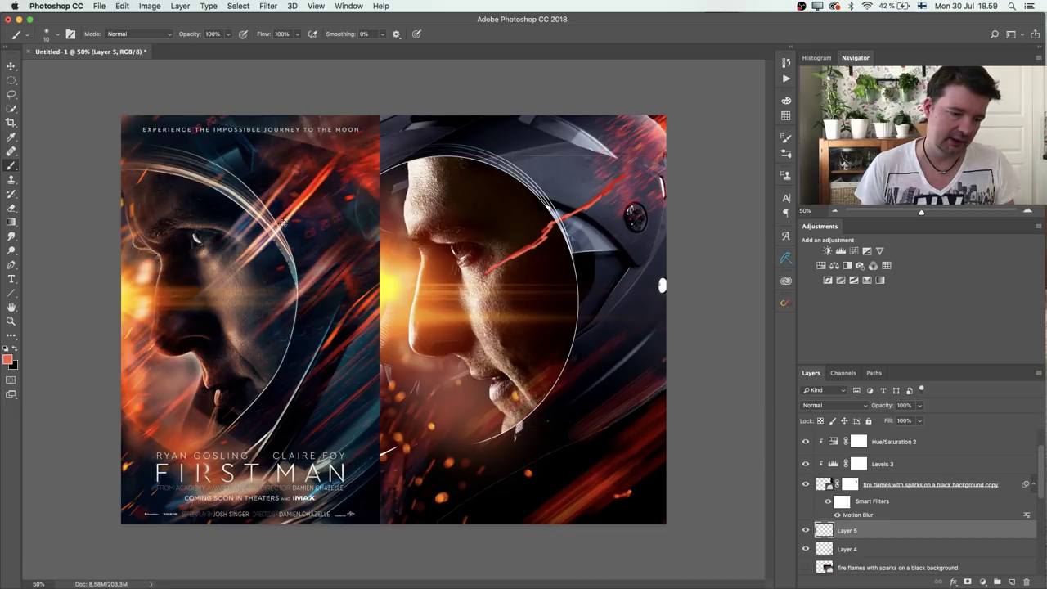
pyautogui.moveTo(547, 233); pyautogui.dragTo(482, 278)
pyautogui.moveTo(628, 250); pyautogui.dragTo(556, 322)
pyautogui.moveTo(613, 270); pyautogui.dragTo(559, 320)
pyautogui.moveTo(568, 192); pyautogui.dragTo(514, 224)
# Add red-orange and light peach streaks on the helmet's right side, cheek and face, plus red near the helmet top.
pyautogui.keyDown('alt'); pyautogui.click(368, 301); pyautogui.keyUp('alt')
pyautogui.moveTo(659, 297); pyautogui.dragTo(634, 325)
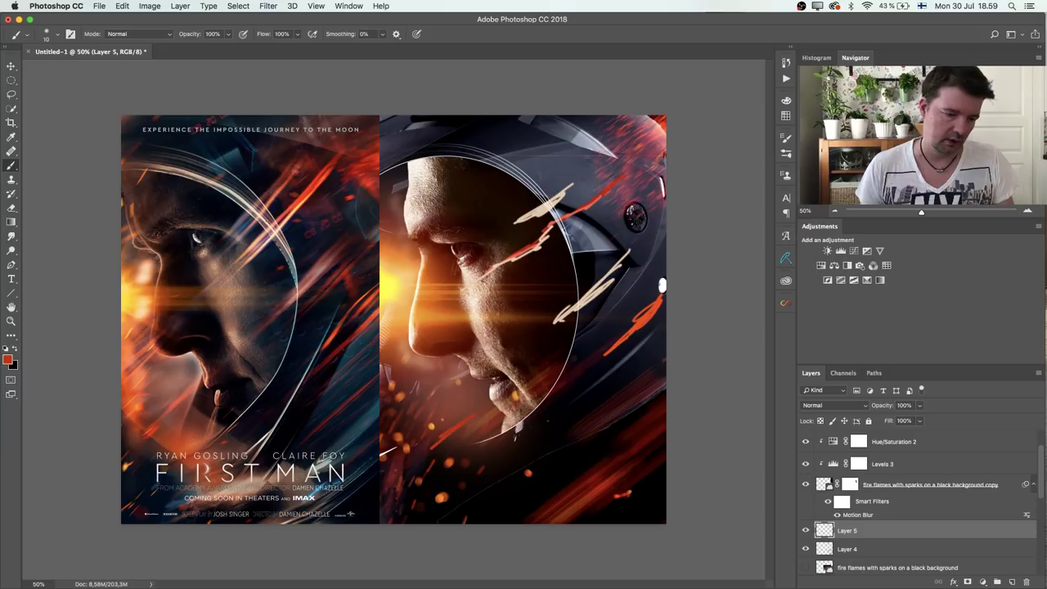
pyautogui.moveTo(395, 350); pyautogui.dragTo(487, 290)
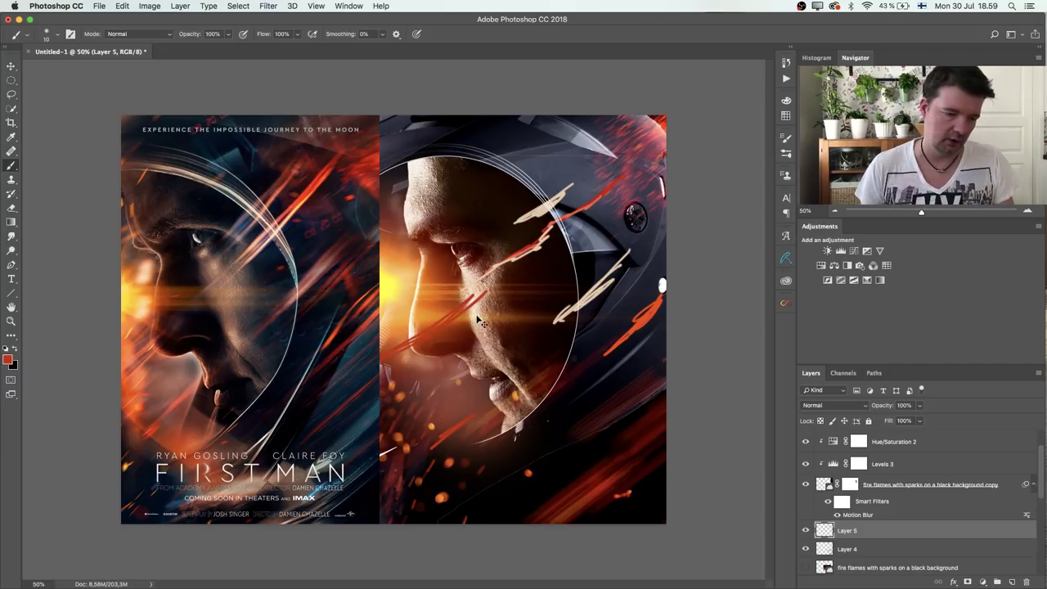
pyautogui.press('super+z')
pyautogui.keyDown('alt'); pyautogui.click(259, 237); pyautogui.keyUp('alt')
pyautogui.moveTo(381, 368)
pyautogui.mouseDown()
pyautogui.moveTo(449, 321)
pyautogui.moveTo(393, 358)
pyautogui.mouseUp()
pyautogui.moveTo(426, 219); pyautogui.dragTo(450, 200)
pyautogui.moveTo(408, 172)
pyautogui.mouseDown()
pyautogui.moveTo(487, 150)
pyautogui.moveTo(509, 129)
pyautogui.mouseUp()
pyautogui.keyDown('alt'); pyautogui.click(598, 200); pyautogui.keyUp('alt')
pyautogui.moveTo(471, 157); pyautogui.dragTo(497, 139)
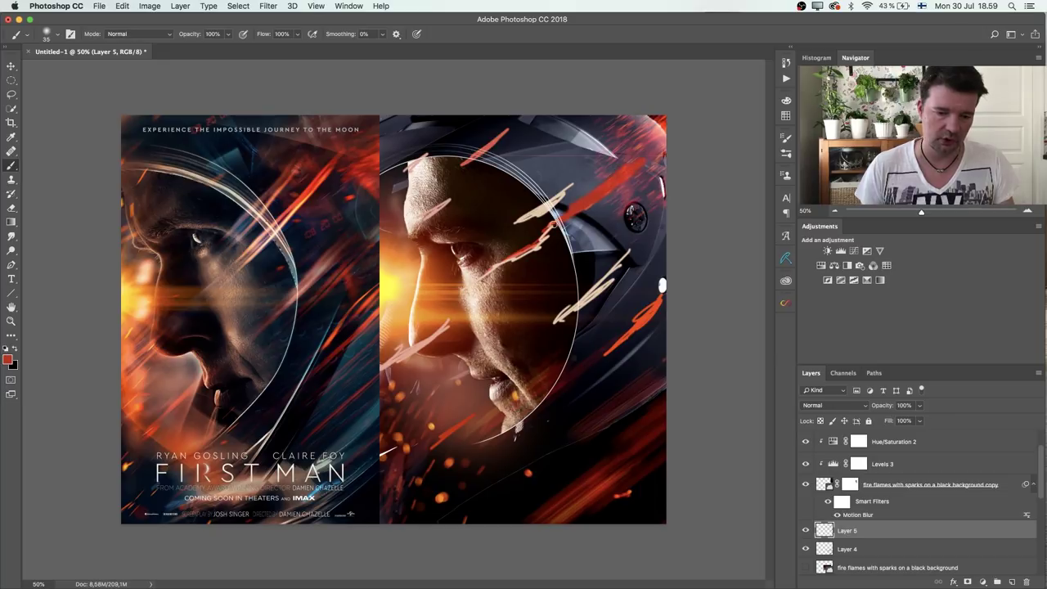
# Add orange-yellow streaks at the right edge, bottom, eye and helmet top, then compare the layer on and off.
pyautogui.keyDown('alt'); pyautogui.click(135, 298); pyautogui.keyUp('alt')
pyautogui.moveTo(643, 318)
pyautogui.mouseDown()
pyautogui.moveTo(661, 305)
pyautogui.moveTo(629, 329)
pyautogui.mouseUp()
pyautogui.moveTo(639, 364); pyautogui.dragTo(612, 391)
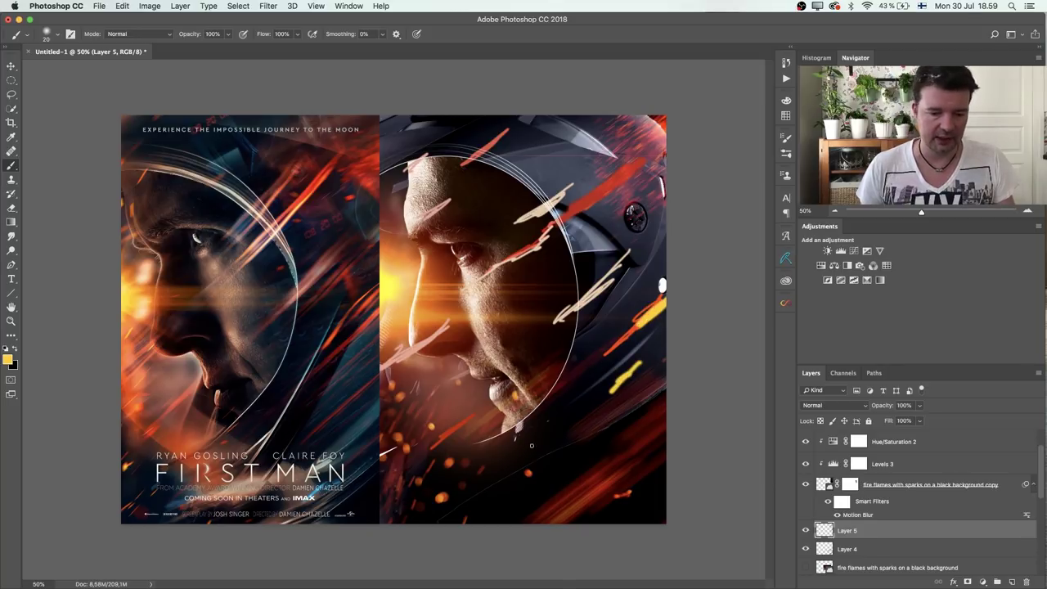
pyautogui.moveTo(534, 464); pyautogui.dragTo(521, 477)
pyautogui.moveTo(439, 247); pyautogui.dragTo(435, 255)
pyautogui.moveTo(555, 156); pyautogui.dragTo(579, 143)
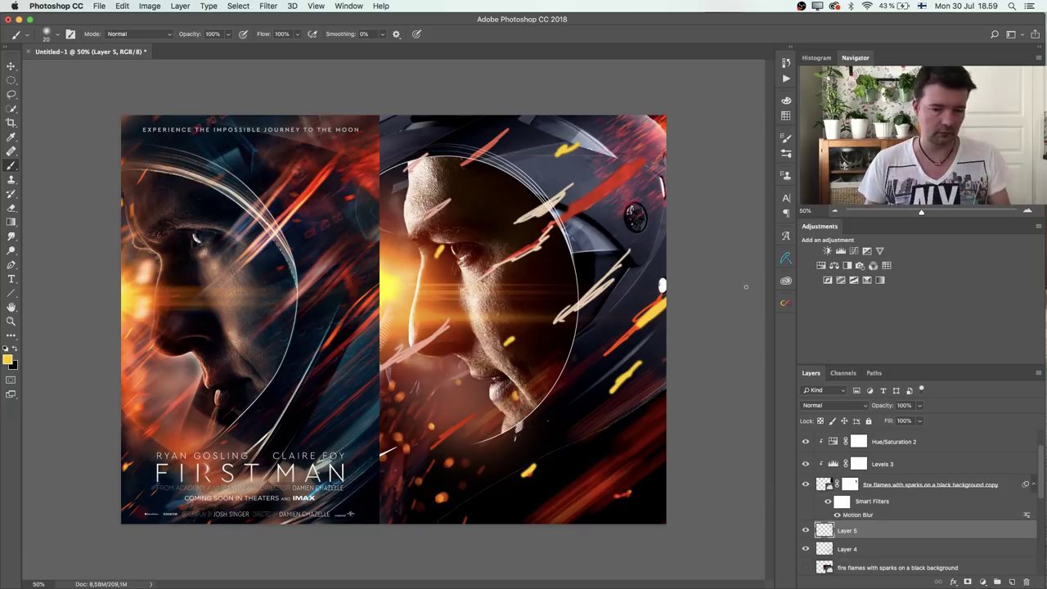
pyautogui.click(804, 530)
pyautogui.click(805, 530)
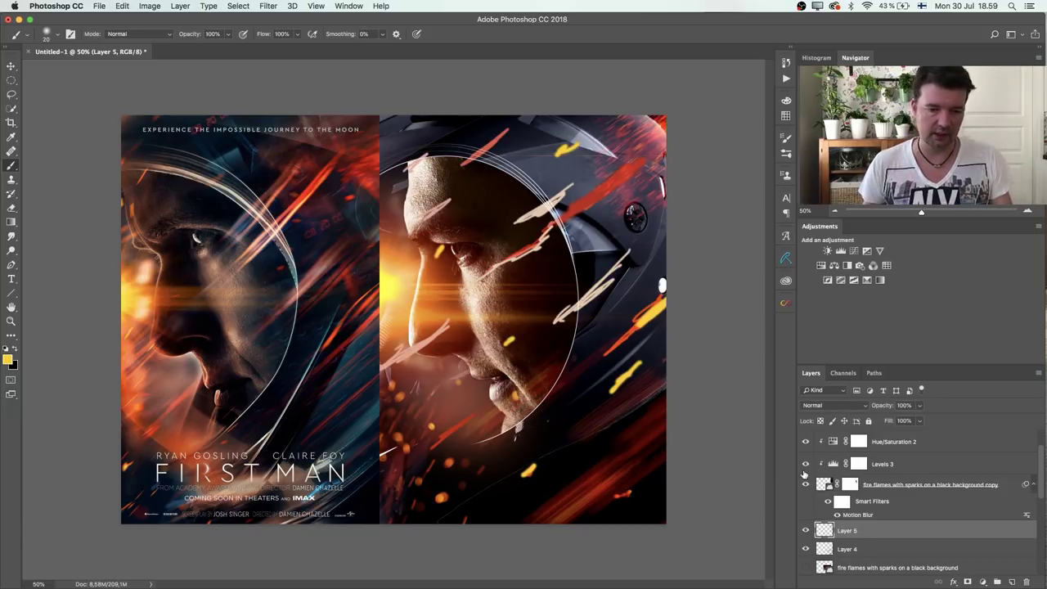
pyautogui.click(275, 8)
# Motion-blur the painted streaks at angle 37 with a long distance.
pyautogui.moveTo(337, 137)
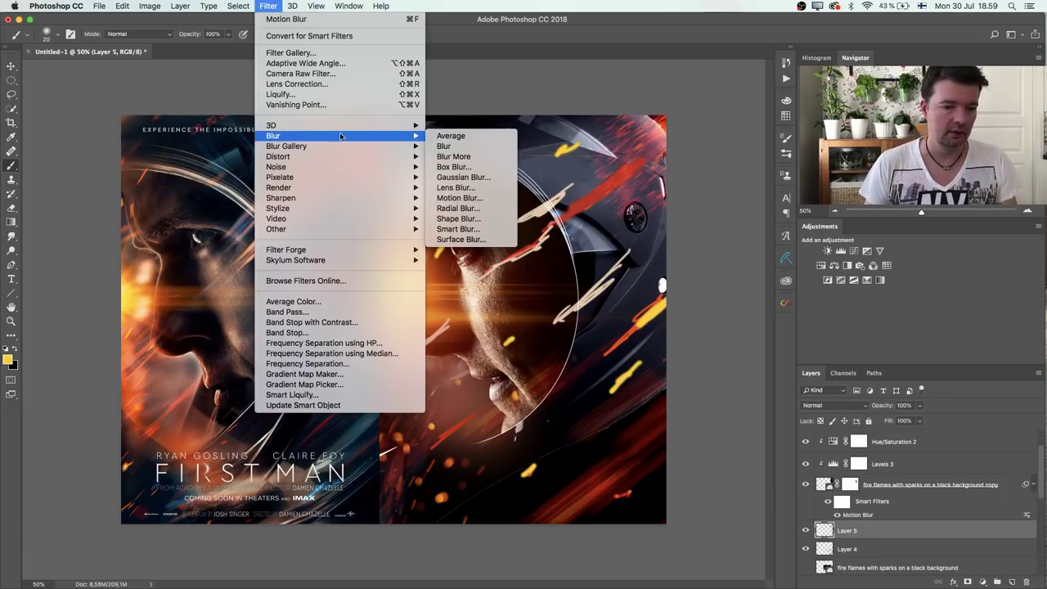
pyautogui.click(484, 200)
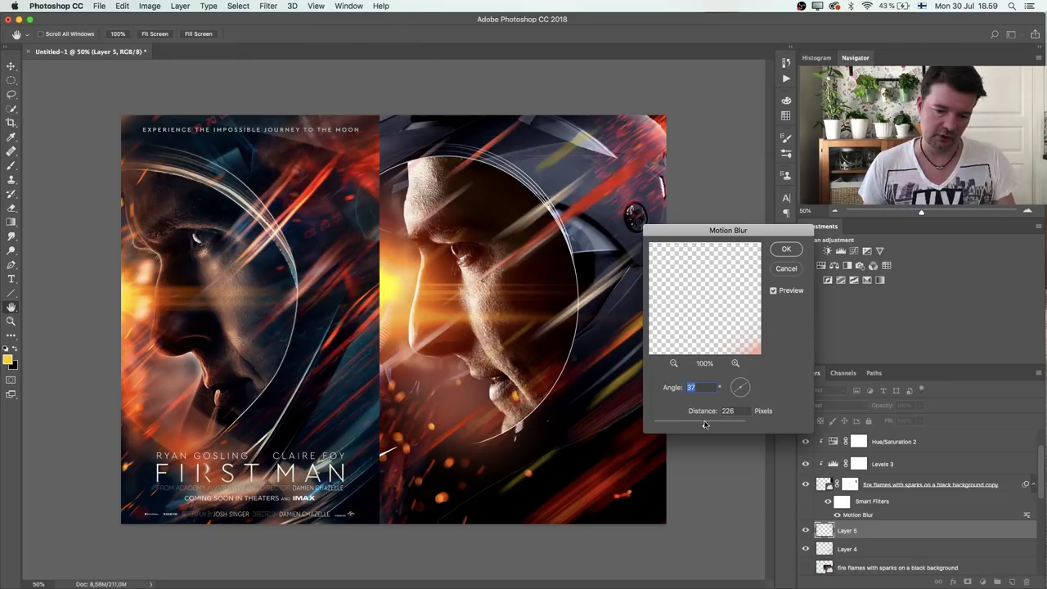
pyautogui.moveTo(707, 425); pyautogui.dragTo(723, 425)
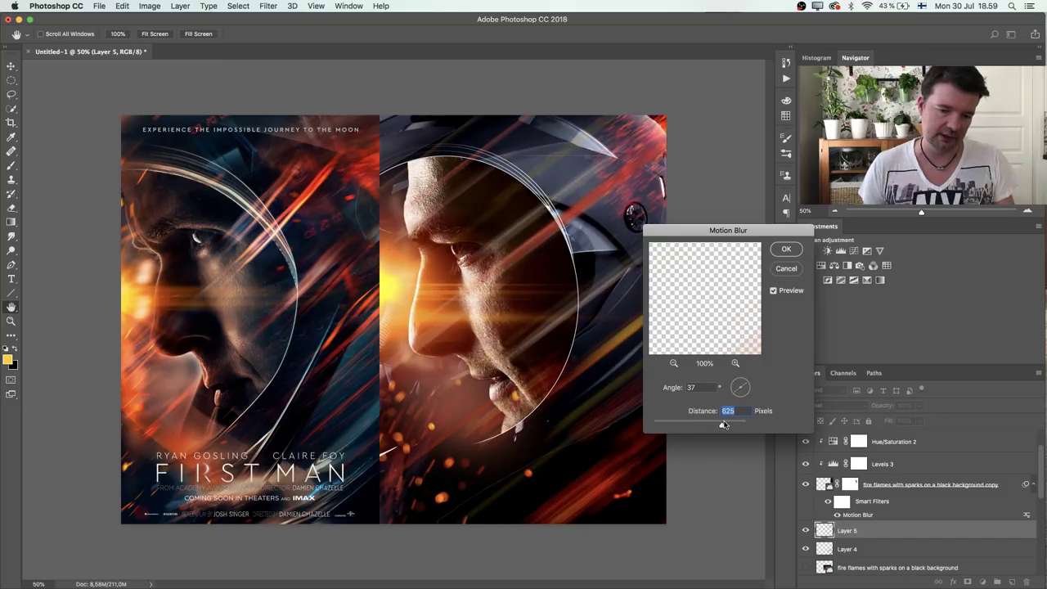
pyautogui.click(786, 250)
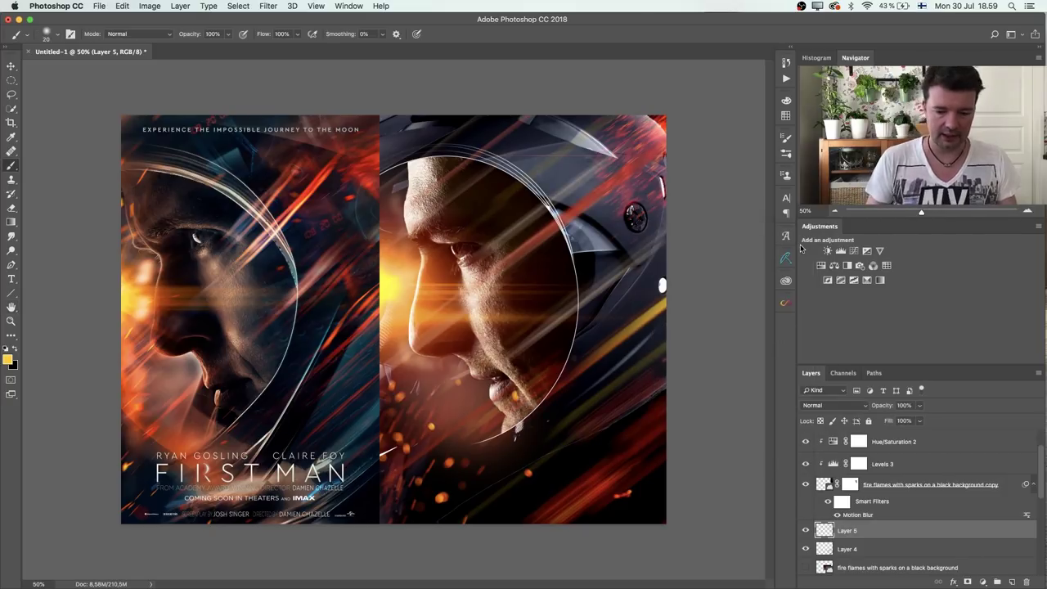
# Boost the streaks' contrast with Levels 56 / 1.21 / 154.
pyautogui.press('super+l')
pyautogui.moveTo(843, 202); pyautogui.dragTo(787, 203)
pyautogui.moveTo(703, 200); pyautogui.dragTo(757, 211)
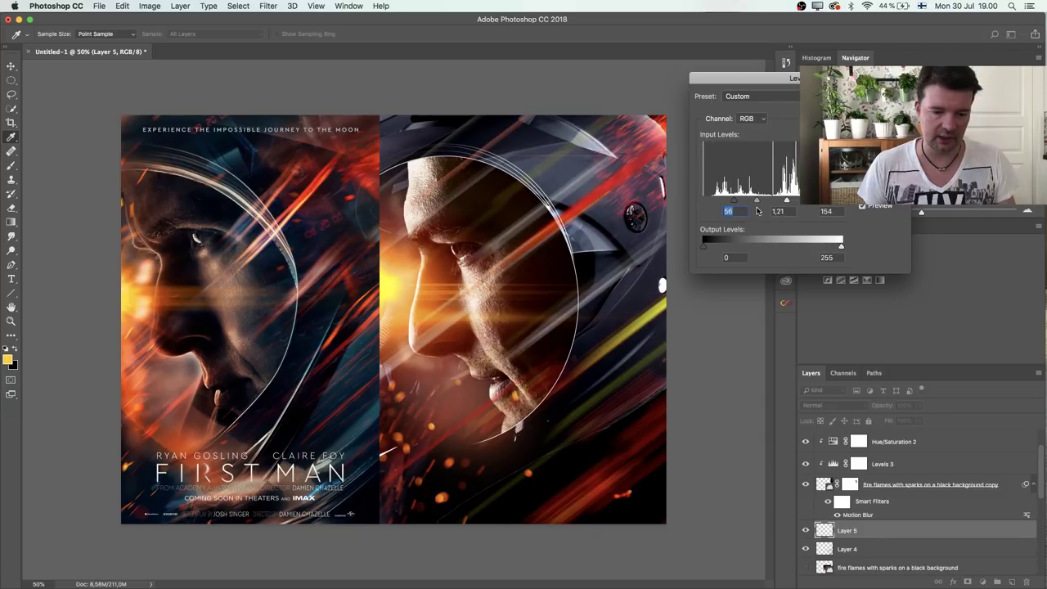
pyautogui.press('Tab')
pyautogui.press('Return')
# Put Layer 5 into a Warp transform and bend the streaks around the lower face.
pyautogui.press('b')
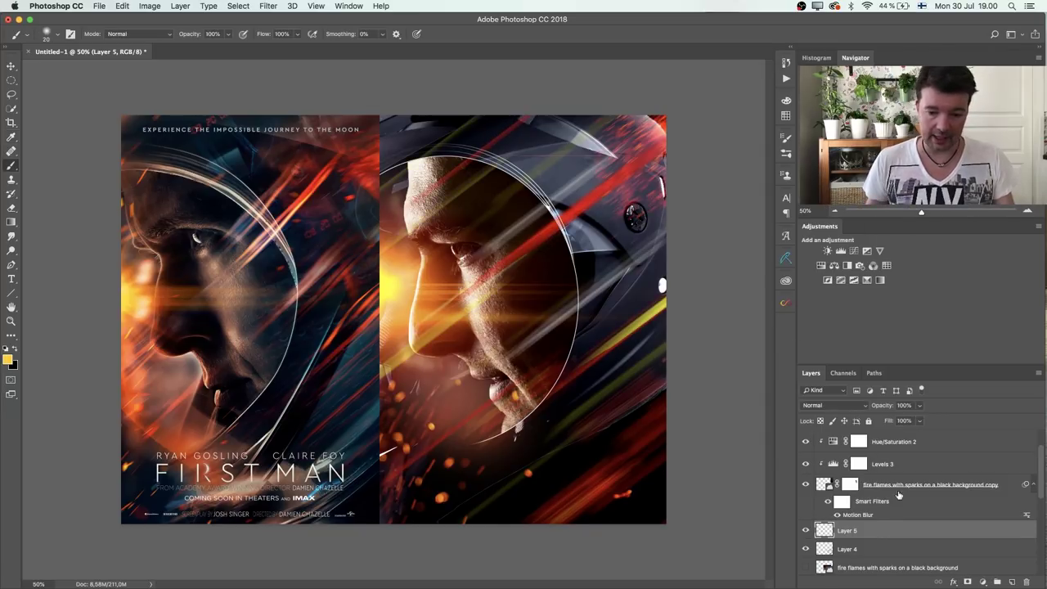
pyautogui.click(806, 530)
pyautogui.click(806, 530)
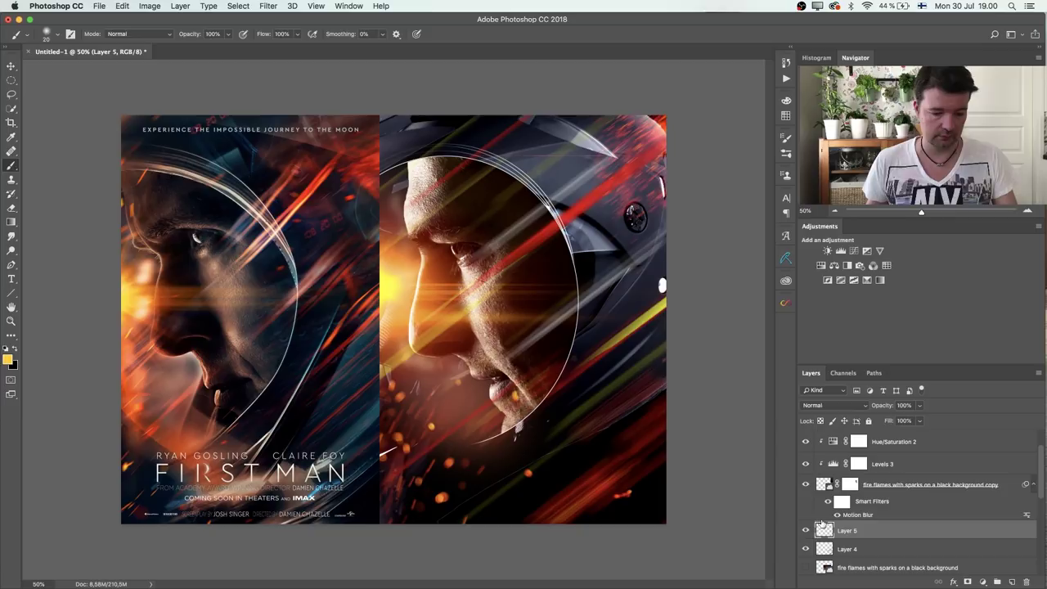
pyautogui.hotkey('ctrl', 't')
pyautogui.rightClick(501, 311)
pyautogui.rightClick(540, 337)
pyautogui.click(560, 387)
pyautogui.rightClick(559, 387)
pyautogui.click(561, 388)
pyautogui.rightClick(566, 396)
pyautogui.click(565, 394)
pyautogui.rightClick(501, 302)
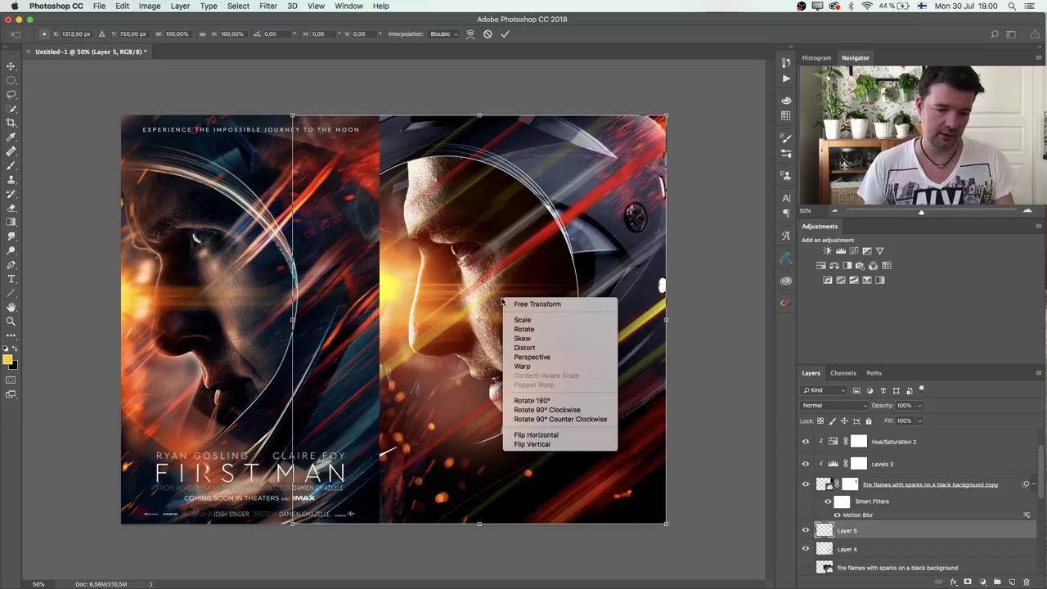
pyautogui.click(541, 367)
pyautogui.moveTo(545, 390); pyautogui.dragTo(500, 412)
pyautogui.moveTo(429, 402); pyautogui.dragTo(428, 409)
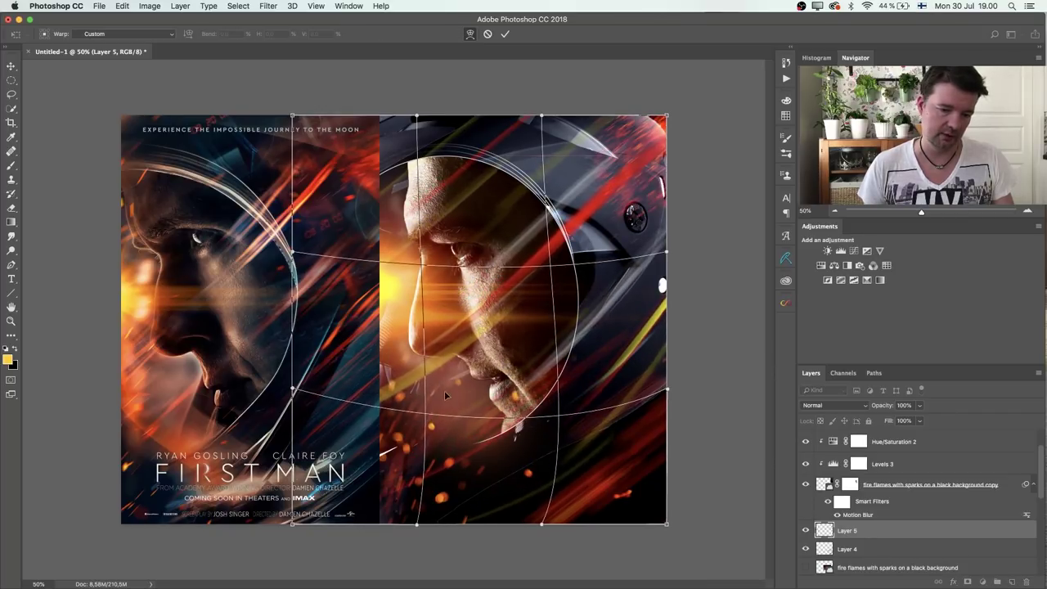
# Bow the top of the streaks up, push the middle right, pull the chin and left edge down, and commit.
pyautogui.moveTo(542, 119); pyautogui.dragTo(536, 103)
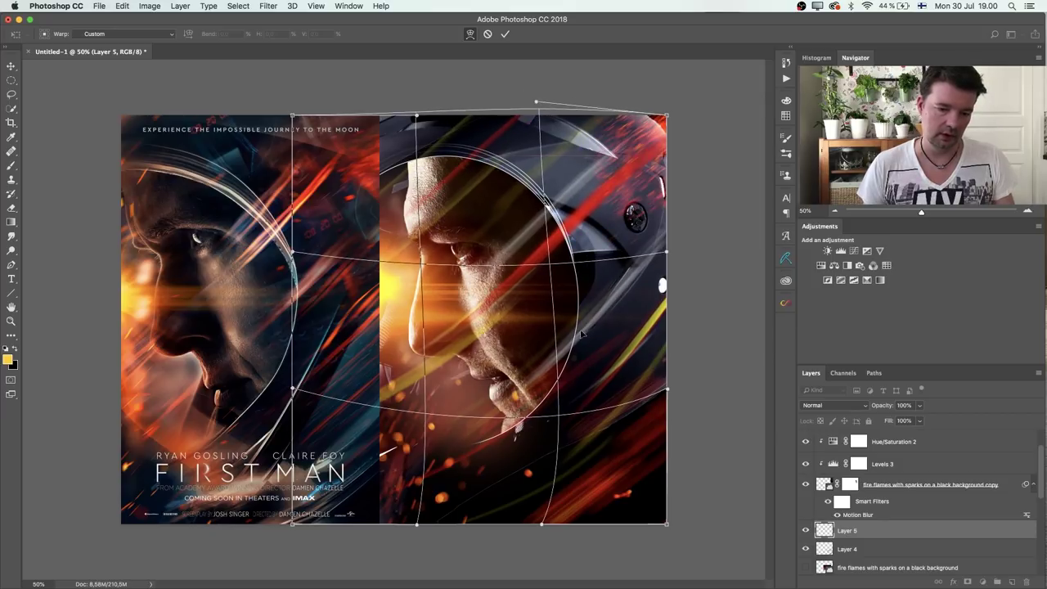
pyautogui.moveTo(553, 269); pyautogui.dragTo(564, 276)
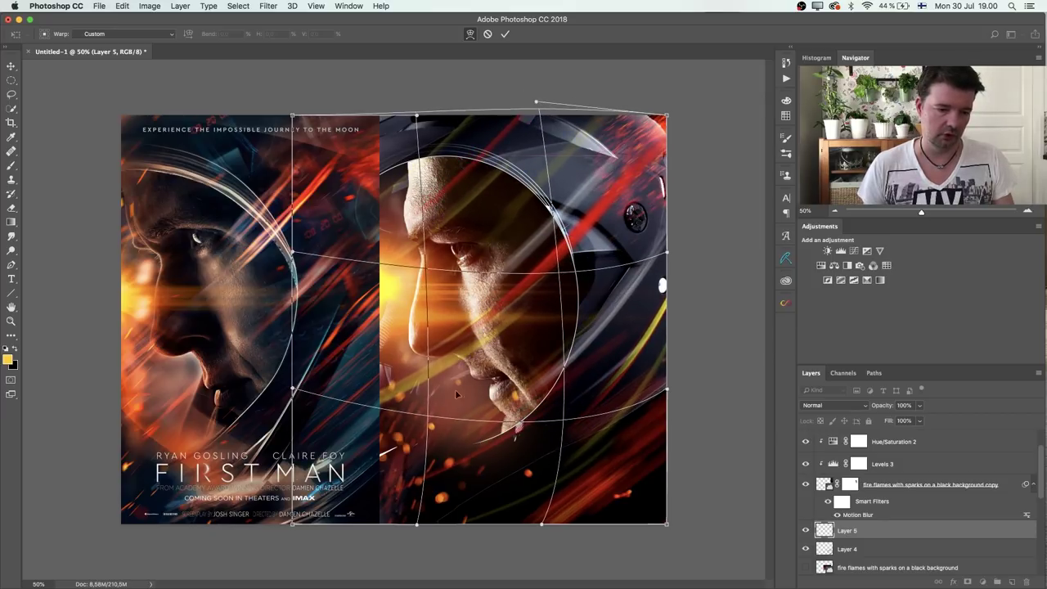
pyautogui.moveTo(432, 420); pyautogui.dragTo(431, 426)
pyautogui.moveTo(290, 400); pyautogui.dragTo(294, 441)
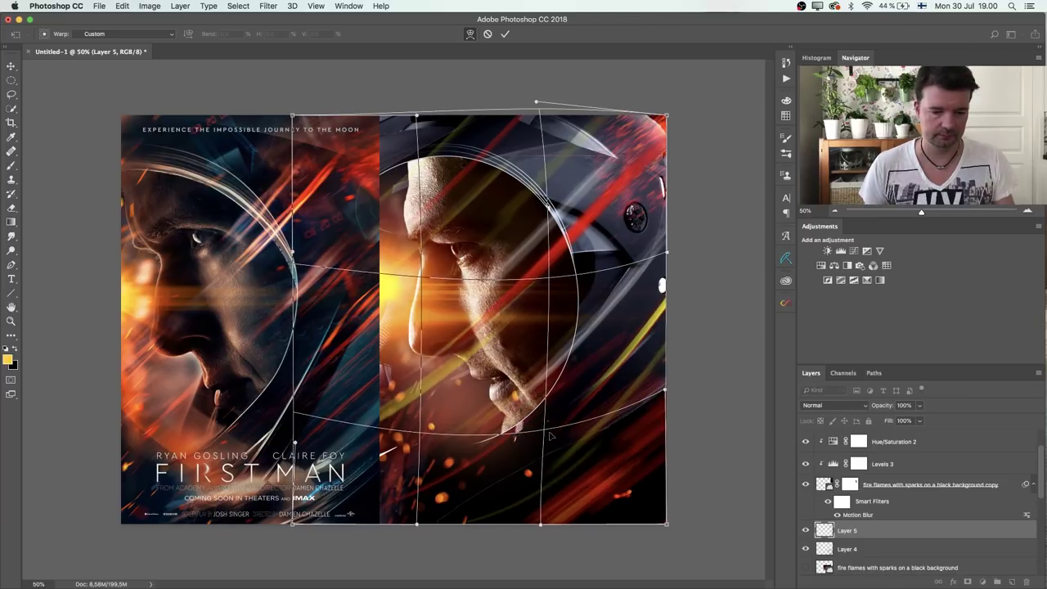
pyautogui.press('Return')
# Fade Layer 5 to about 42% opacity.
pyautogui.press('b')
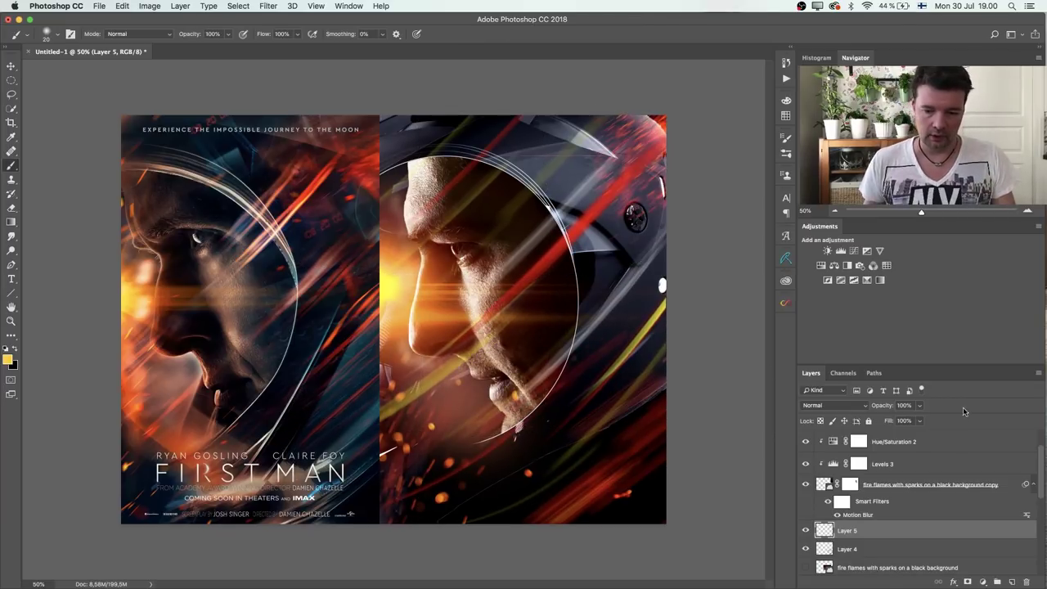
pyautogui.click(919, 405)
pyautogui.moveTo(923, 420); pyautogui.dragTo(891, 423)
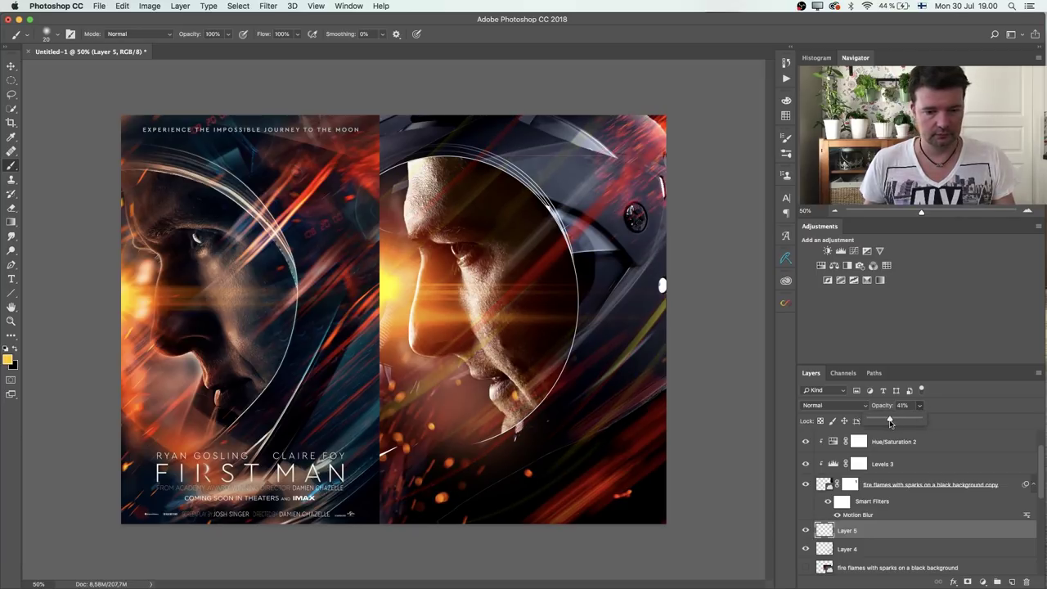
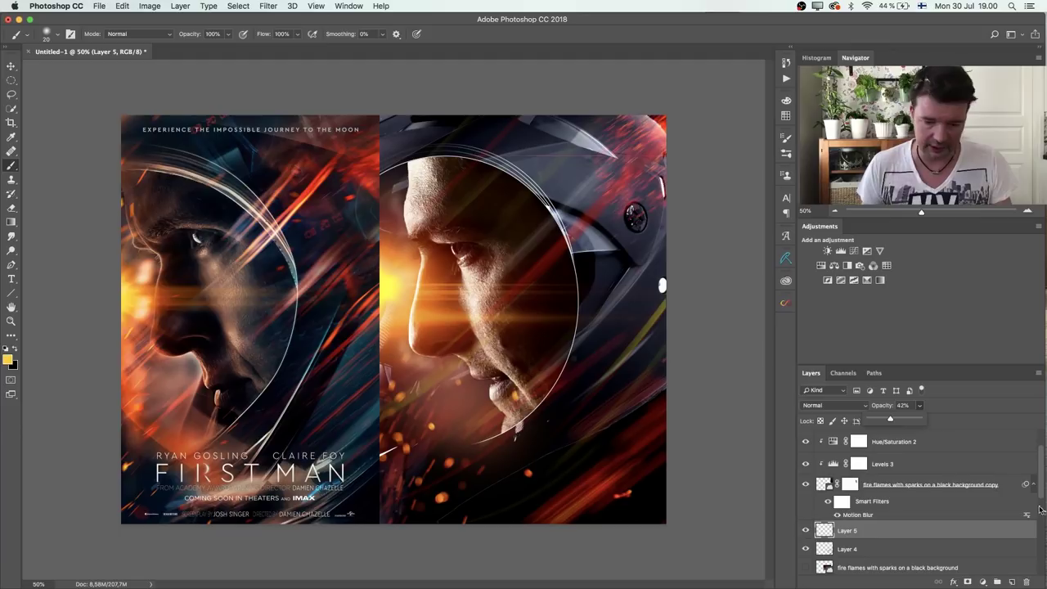
# Compare the ring layers by toggling Layers 4, 5 and 2, then select Layer 2.
pyautogui.moveTo(1041, 488); pyautogui.dragTo(1043, 515)
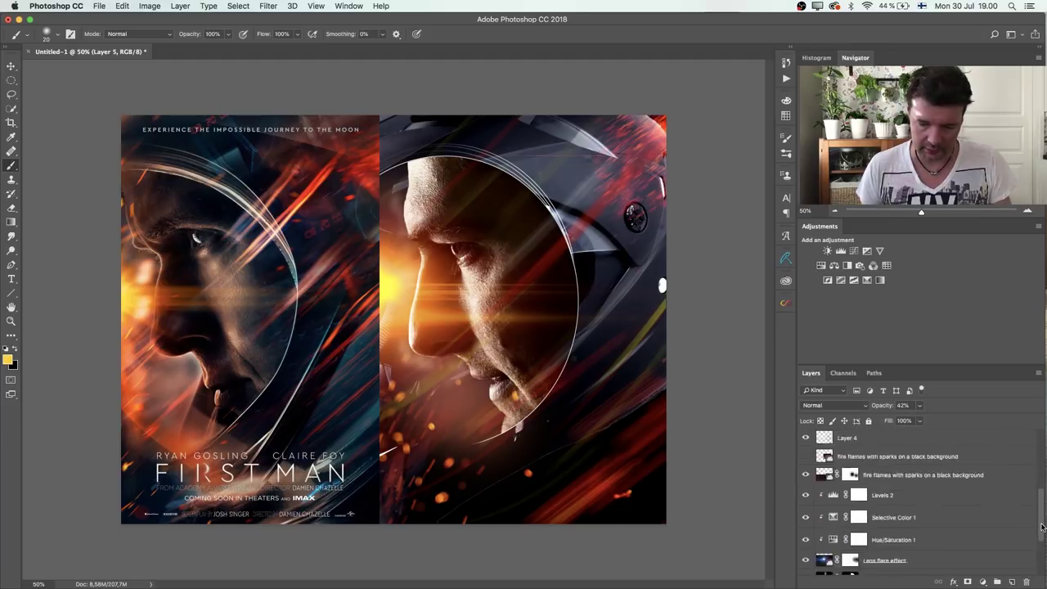
pyautogui.click(806, 476)
pyautogui.click(806, 476)
pyautogui.click(806, 456)
pyautogui.click(805, 457)
pyautogui.moveTo(1041, 494); pyautogui.dragTo(1041, 459)
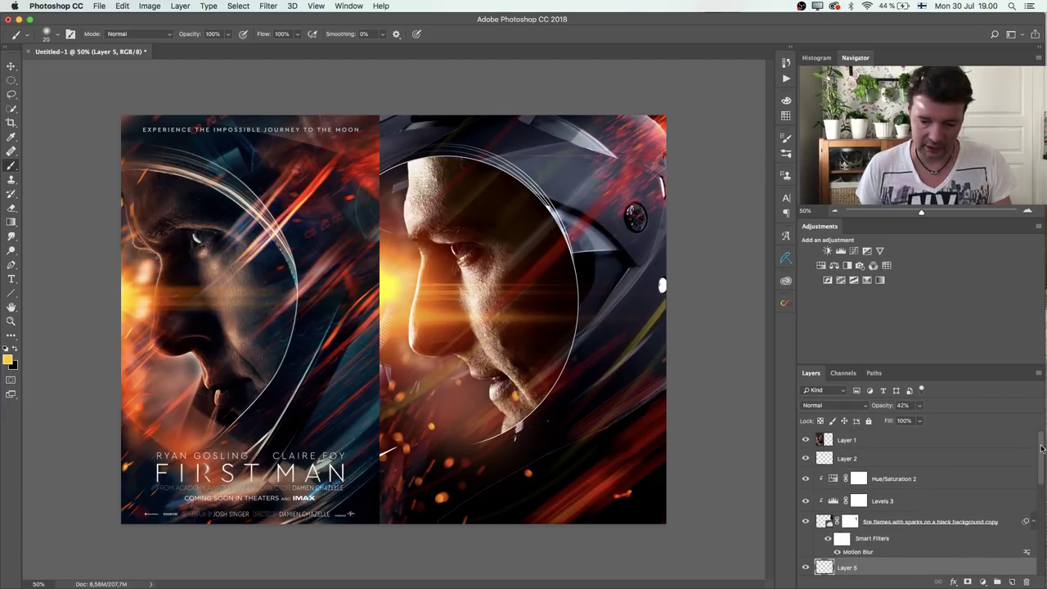
pyautogui.click(805, 459)
pyautogui.click(805, 459)
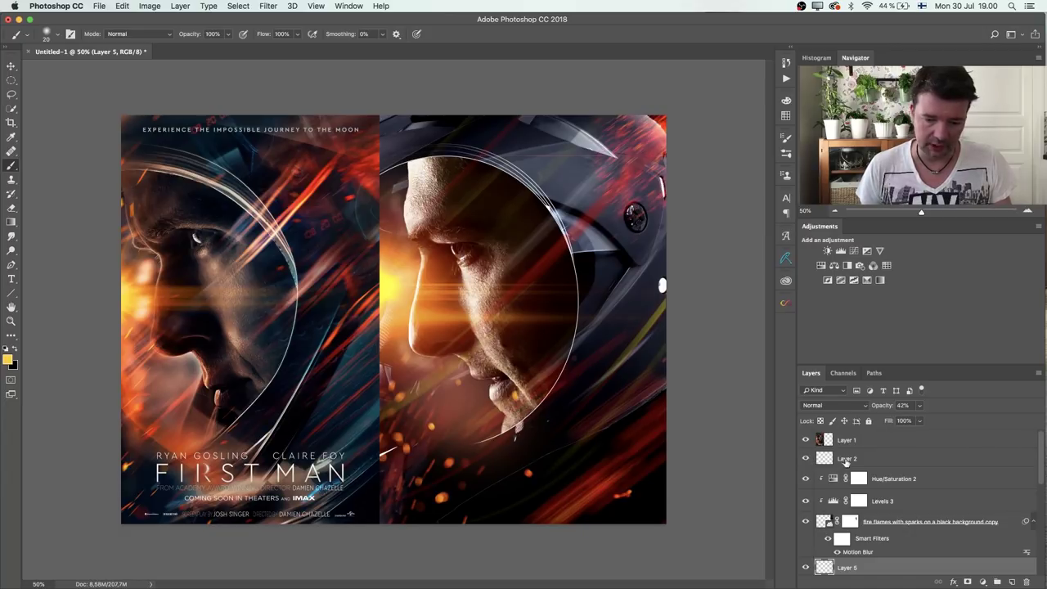
pyautogui.click(867, 462)
# Duplicate the Layer 2 ring, flip it horizontally, and fit it around the helmet's right side.
pyautogui.hotkey('ctrl', 'j')
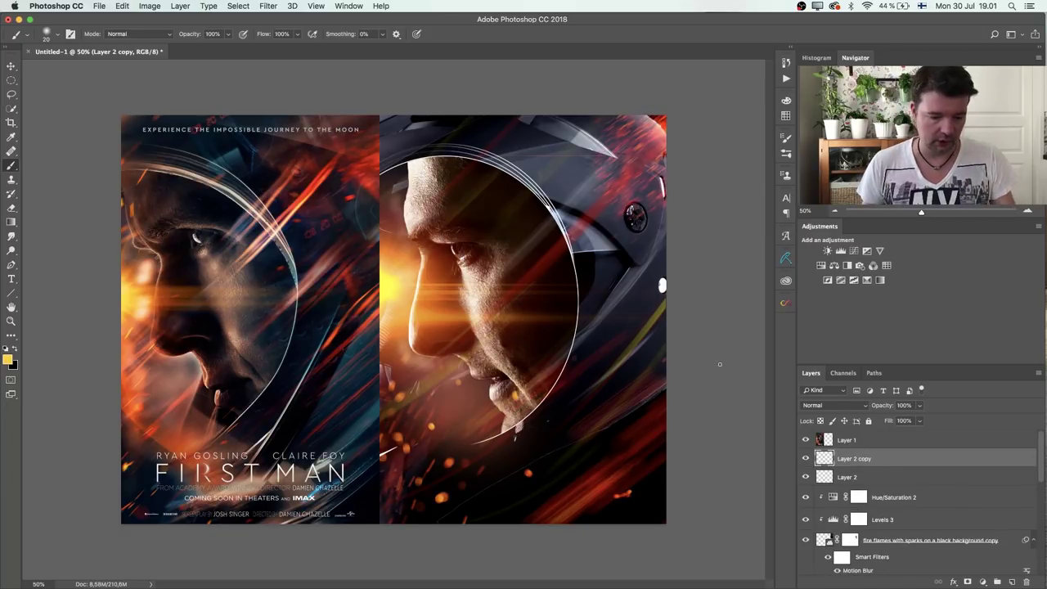
pyautogui.hotkey('ctrl', 't')
pyautogui.moveTo(579, 289); pyautogui.dragTo(121, 289)
pyautogui.moveTo(211, 369); pyautogui.dragTo(483, 367)
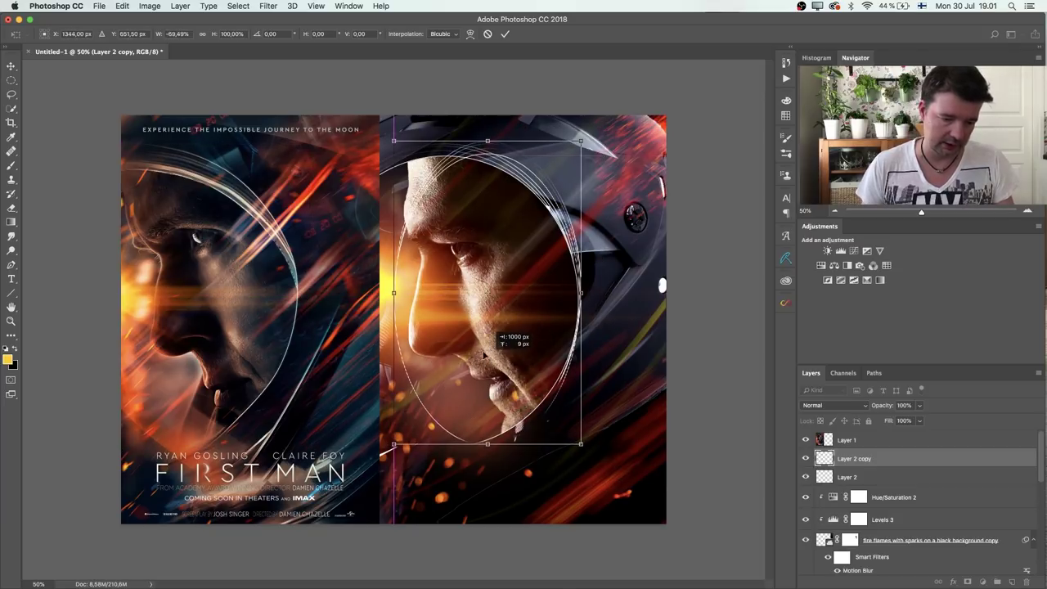
pyautogui.moveTo(393, 294); pyautogui.dragTo(361, 292)
pyautogui.moveTo(472, 358); pyautogui.dragTo(526, 382)
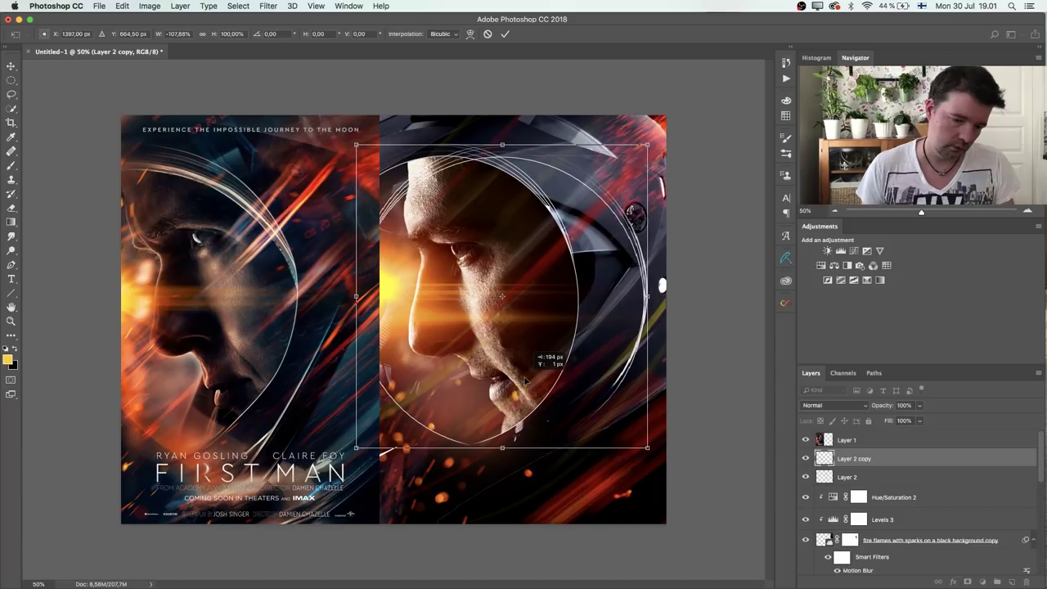
pyautogui.moveTo(357, 297); pyautogui.dragTo(376, 296)
pyautogui.moveTo(480, 393); pyautogui.dragTo(492, 389)
pyautogui.press('Return')
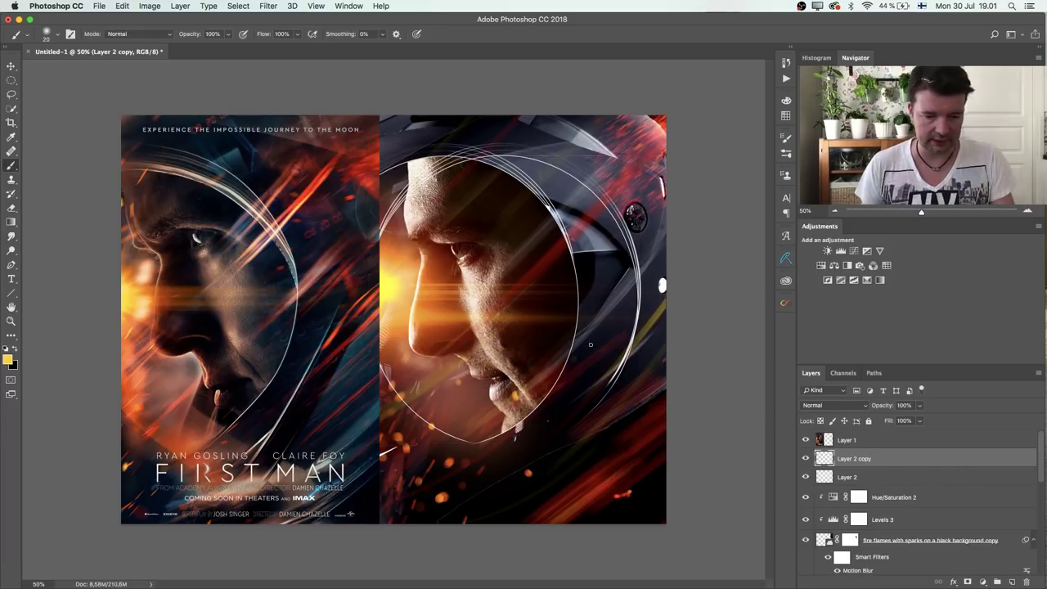
# Erase the ring copy's top streaks and colorize it red: Hue 360, Saturation 81, Lightness -37.
pyautogui.press('e')
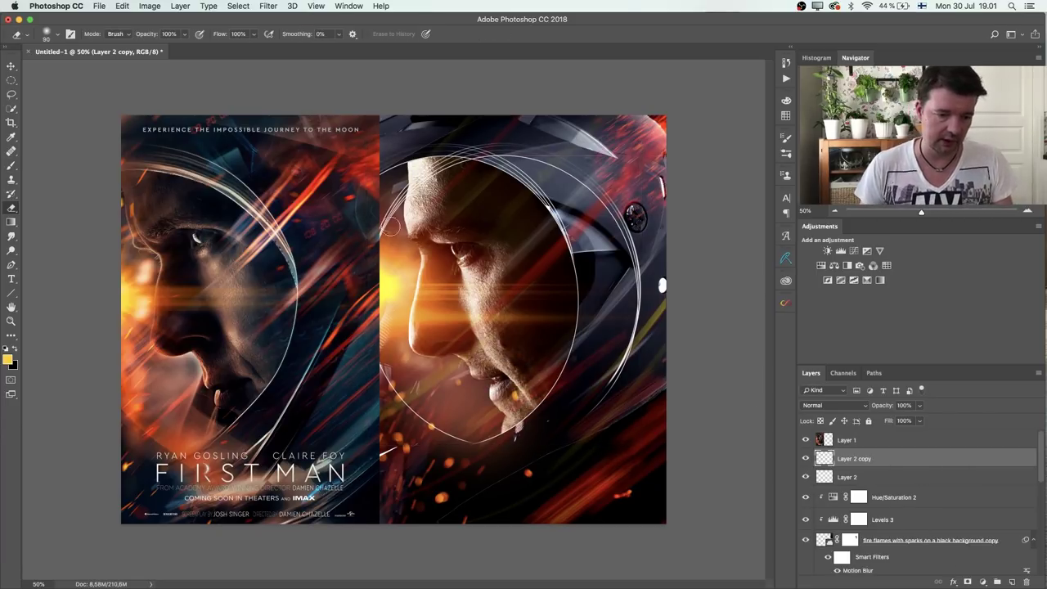
pyautogui.moveTo(389, 228)
pyautogui.mouseDown()
pyautogui.moveTo(456, 159)
pyautogui.moveTo(552, 155)
pyautogui.moveTo(522, 164)
pyautogui.moveTo(619, 226)
pyautogui.moveTo(611, 254)
pyautogui.moveTo(646, 333)
pyautogui.moveTo(588, 399)
pyautogui.moveTo(652, 291)
pyautogui.mouseUp()
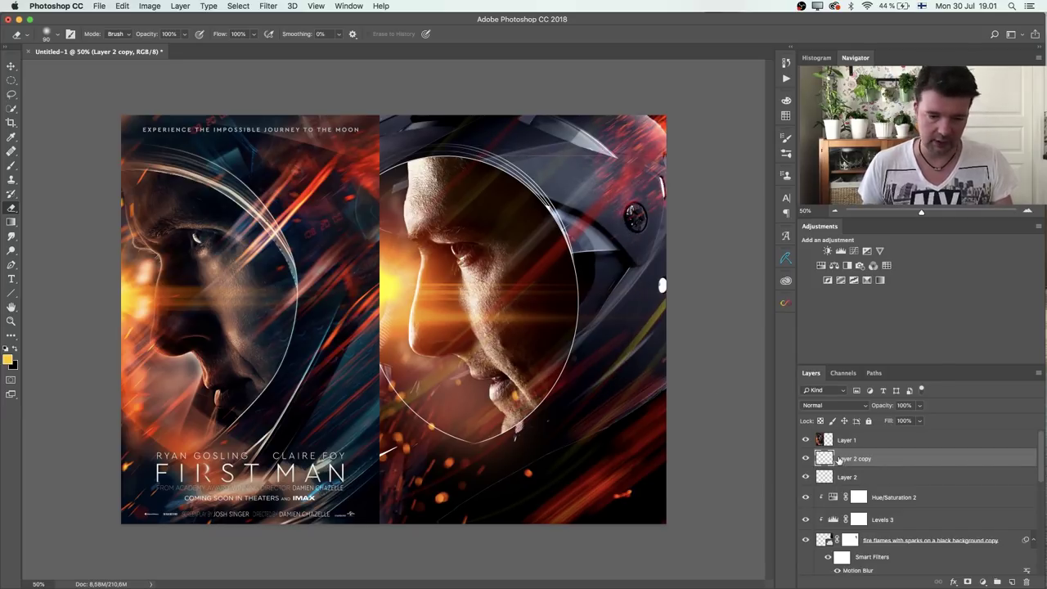
pyautogui.press('super+u')
pyautogui.click(753, 262)
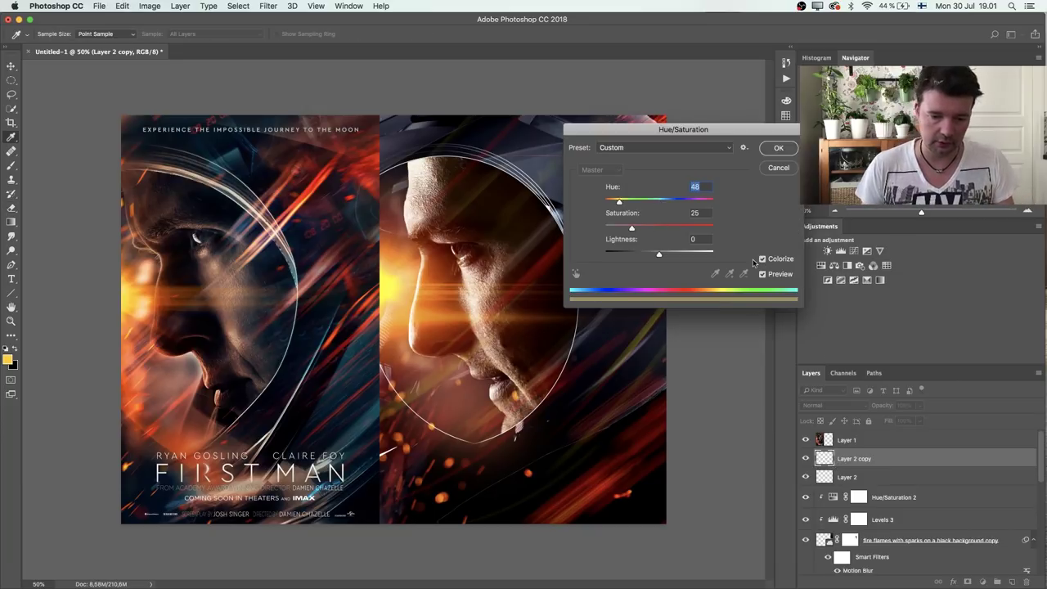
pyautogui.click(697, 201)
pyautogui.click(693, 228)
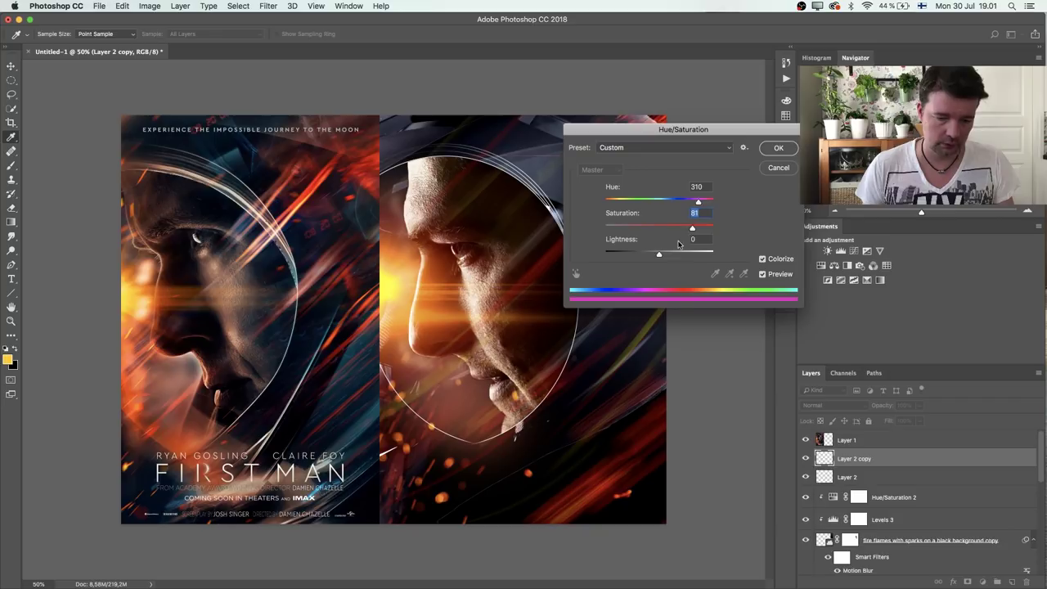
pyautogui.click(633, 253)
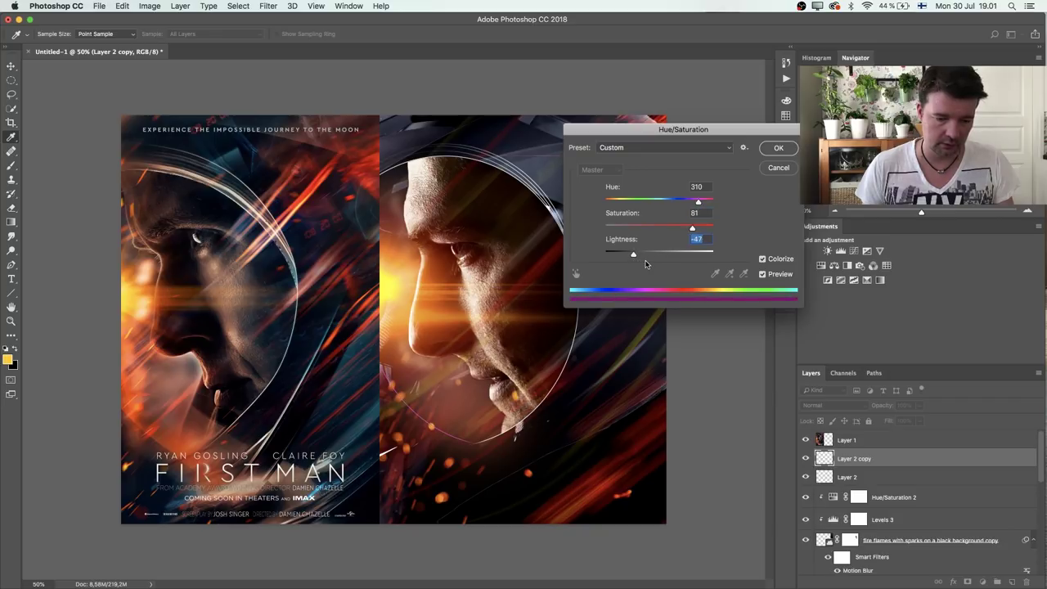
pyautogui.moveTo(697, 201); pyautogui.dragTo(713, 201)
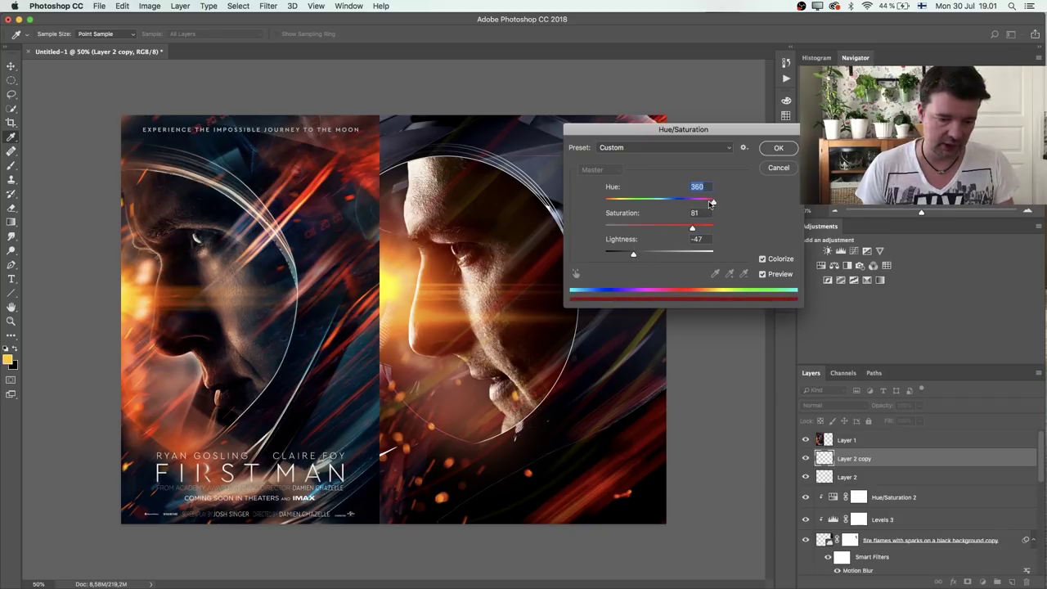
pyautogui.moveTo(635, 256); pyautogui.dragTo(643, 255)
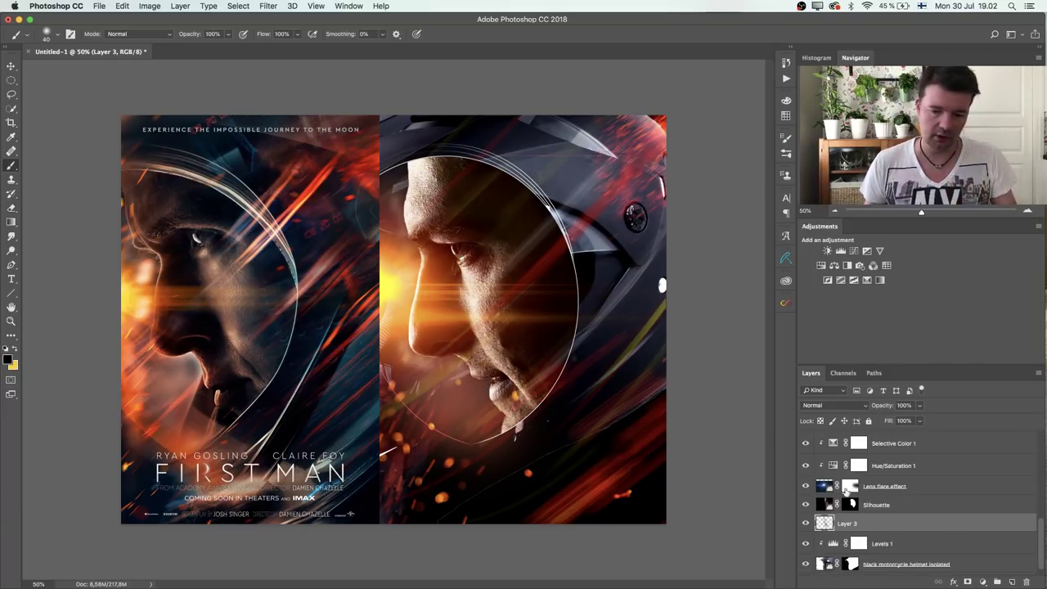
# Add Layer 6 above Layer 3, paint chin shading, and set brush flow to 4%.
pyautogui.click(1012, 581)
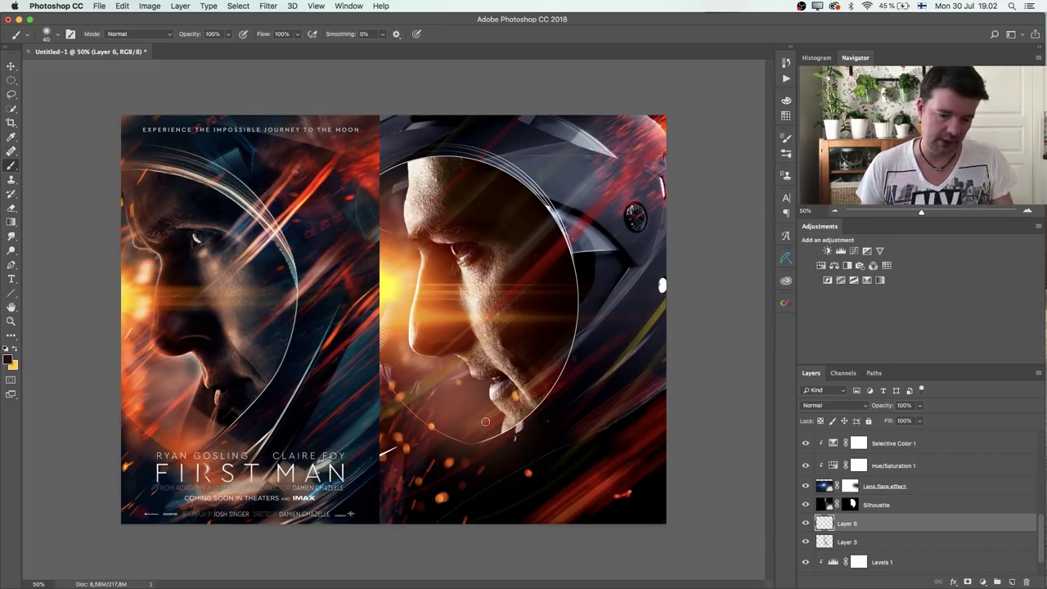
pyautogui.moveTo(479, 434)
pyautogui.mouseDown()
pyautogui.moveTo(488, 392)
pyautogui.moveTo(471, 442)
pyautogui.moveTo(490, 386)
pyautogui.moveTo(474, 415)
pyautogui.moveTo(480, 387)
pyautogui.moveTo(472, 438)
pyautogui.moveTo(485, 383)
pyautogui.mouseUp()
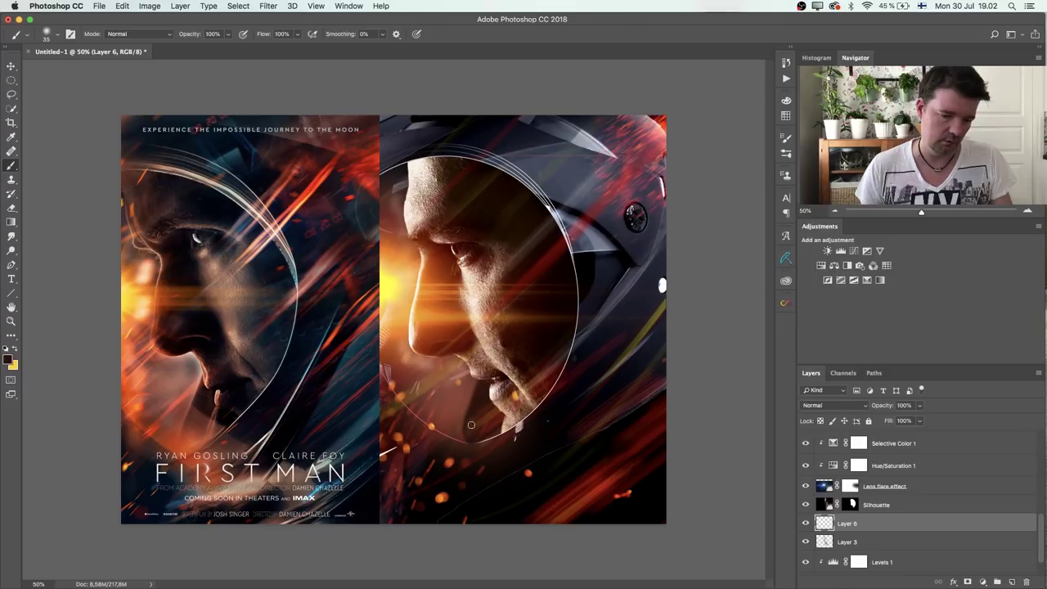
pyautogui.hotkey('shift', '1')
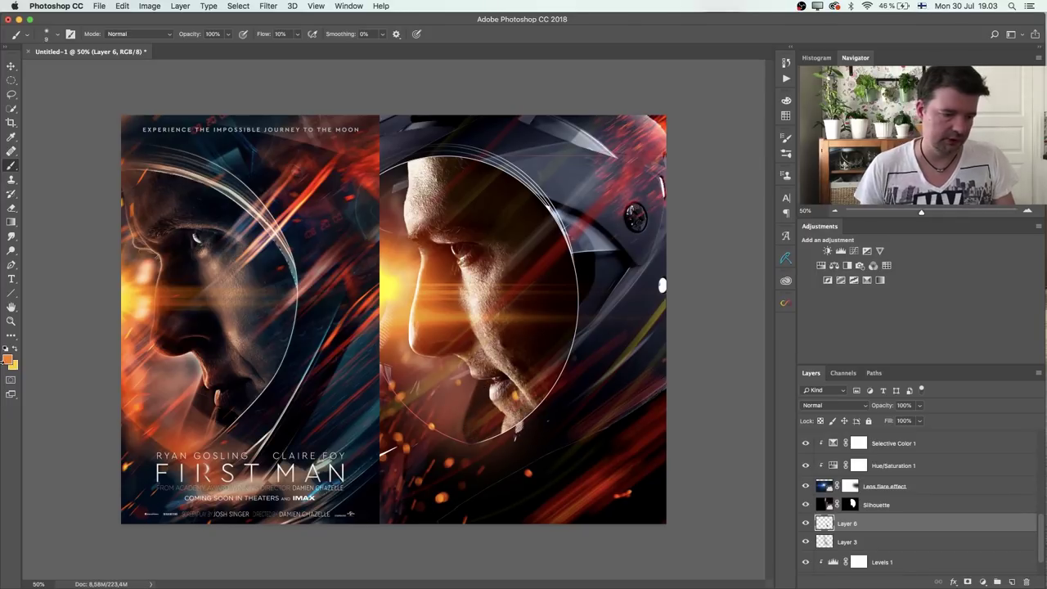
pyautogui.click(296, 33)
pyautogui.moveTo(296, 46); pyautogui.dragTo(293, 50)
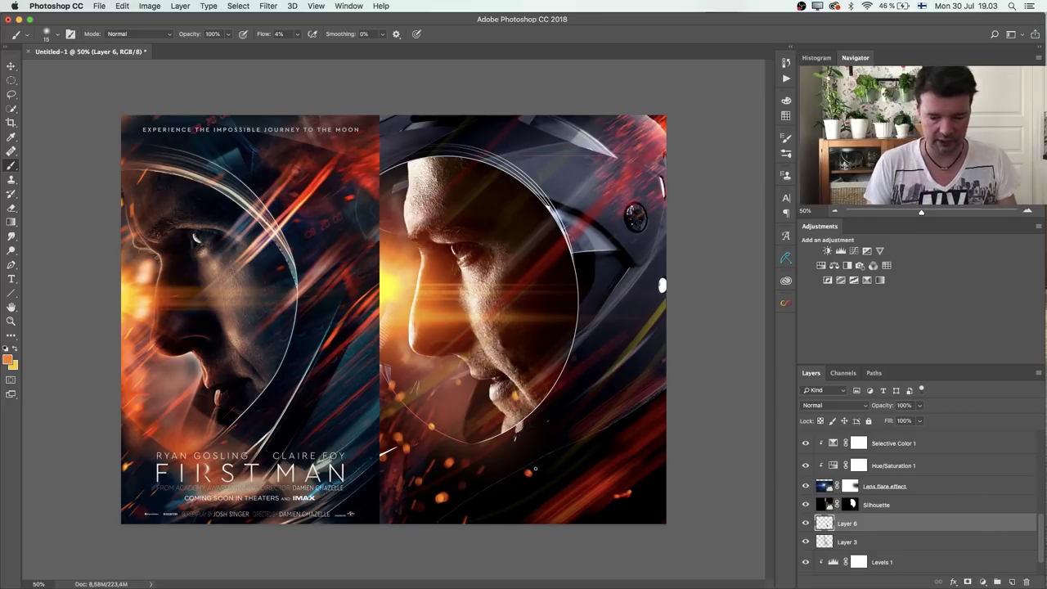
pyautogui.press('super+minus')
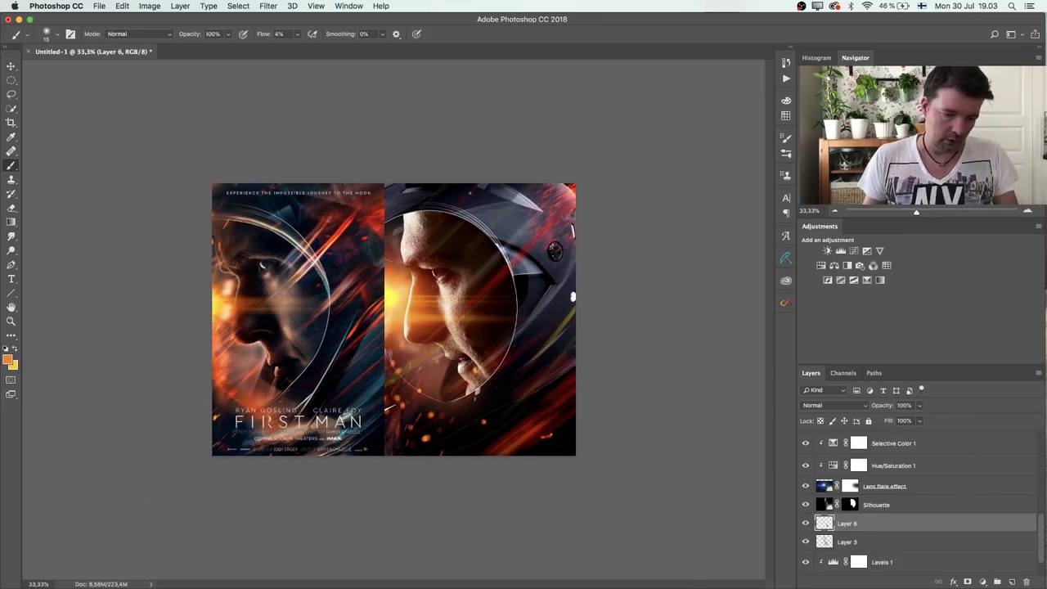
# Zoom in on the posters and select the Silhouette layer after comparing it on and off.
pyautogui.click(805, 505)
pyautogui.click(805, 504)
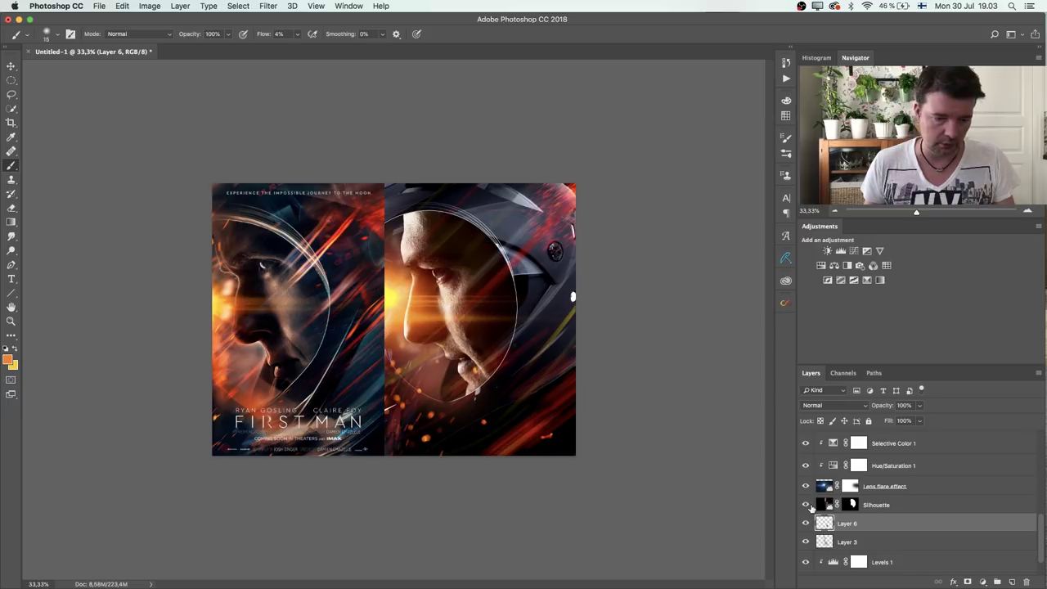
pyautogui.click(11, 320)
pyautogui.click(395, 328)
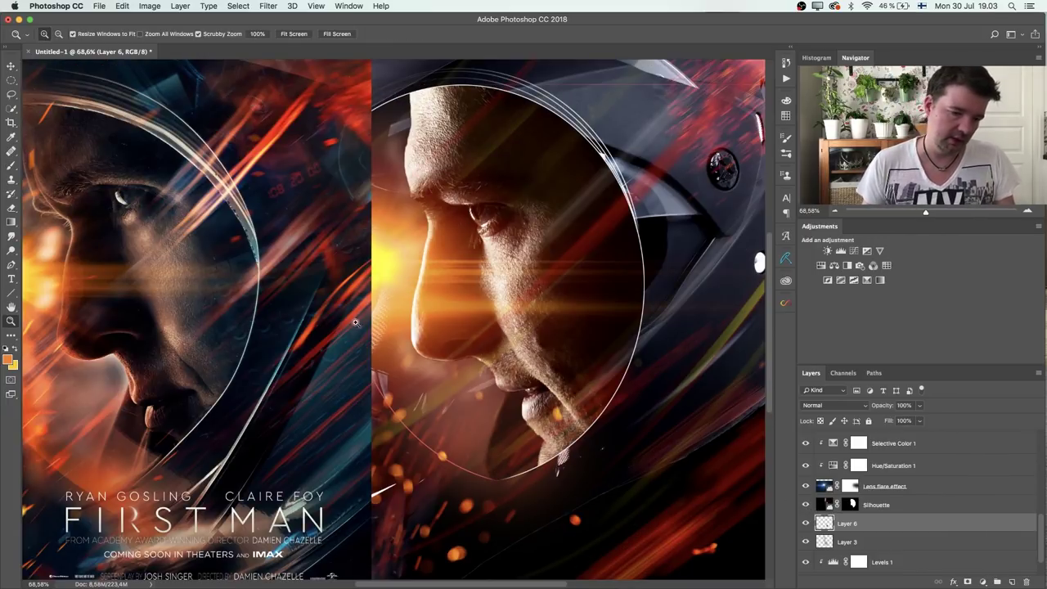
pyautogui.click(891, 508)
pyautogui.click(806, 505)
pyautogui.click(805, 505)
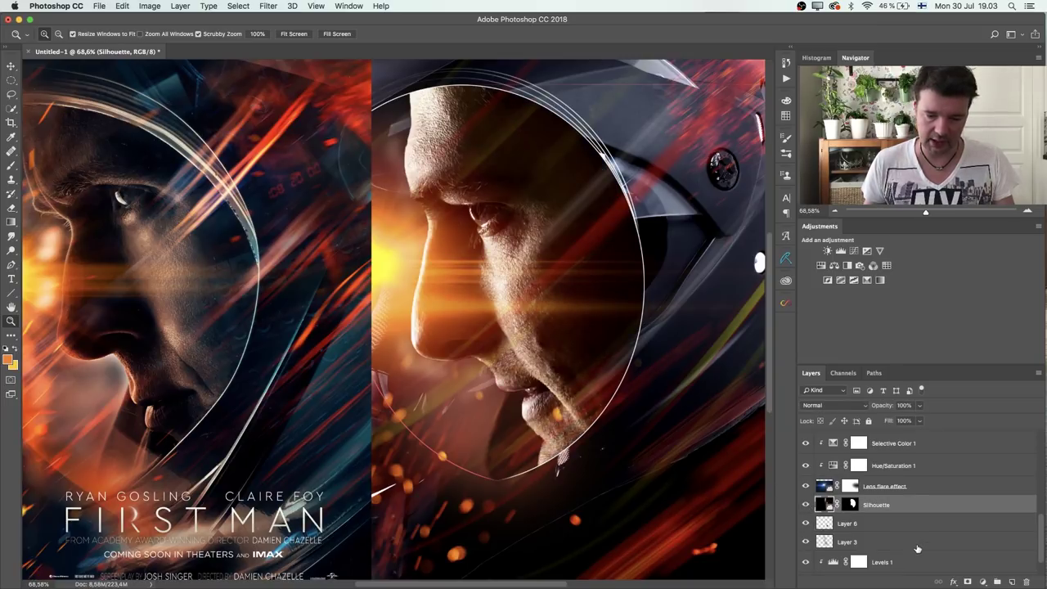
# Add a Levels 4 adjustment with midtones 0.77 and output white lowered to 124.
pyautogui.click(983, 581)
pyautogui.click(998, 418)
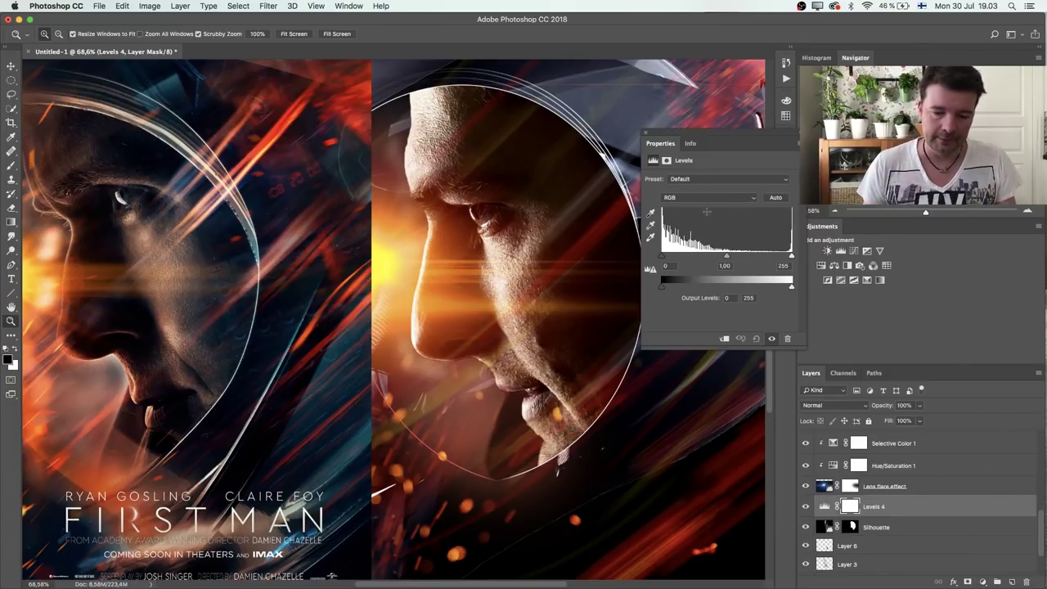
pyautogui.moveTo(790, 286); pyautogui.dragTo(754, 292)
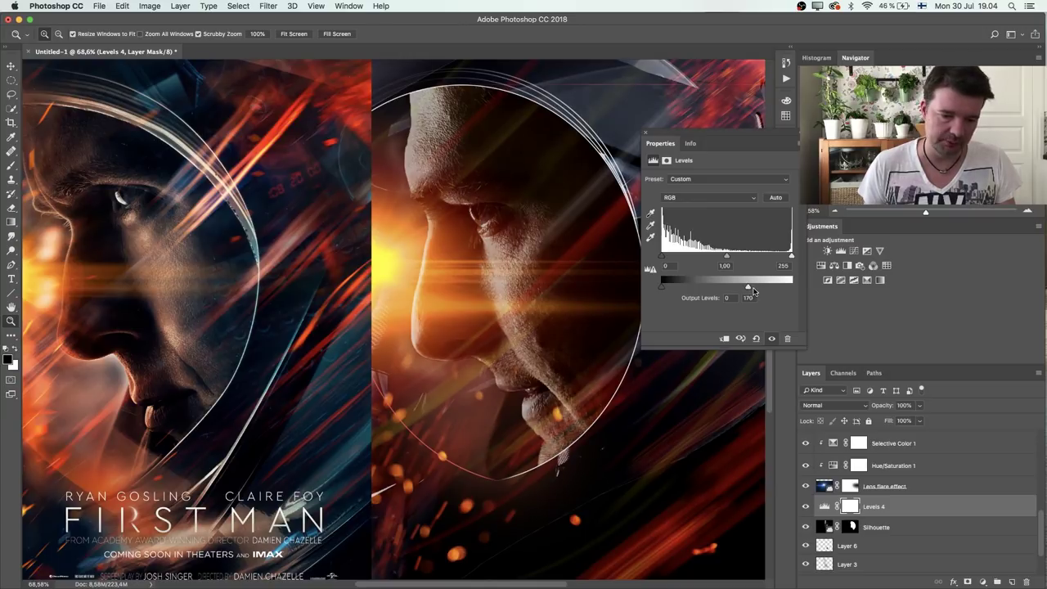
pyautogui.moveTo(785, 257)
pyautogui.mouseDown()
pyautogui.moveTo(773, 256)
pyautogui.moveTo(791, 256)
pyautogui.mouseUp()
pyautogui.moveTo(726, 256); pyautogui.dragTo(736, 288)
pyautogui.moveTo(724, 288); pyautogui.dragTo(735, 288)
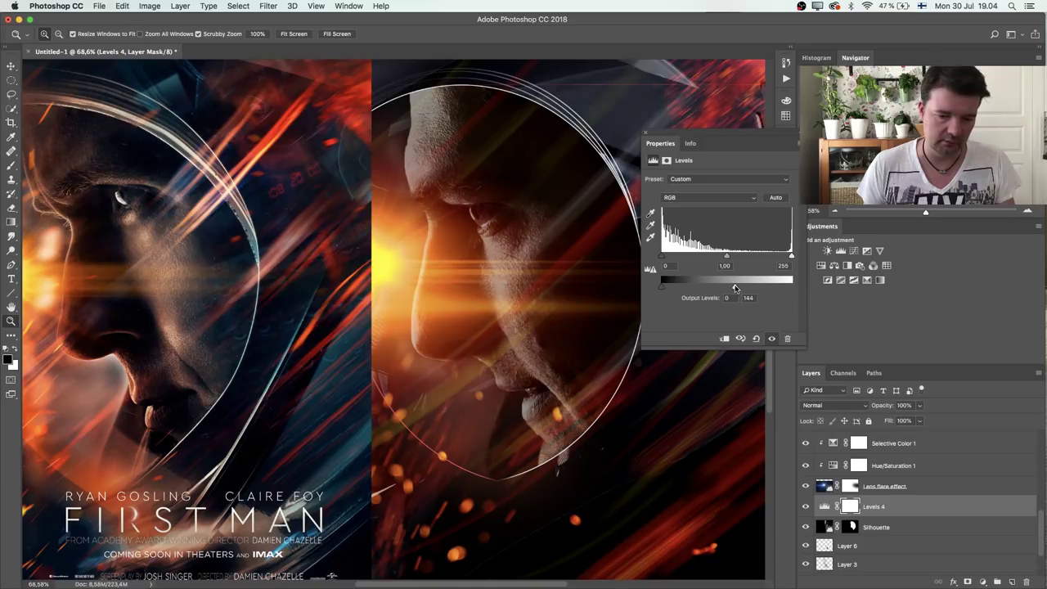
pyautogui.moveTo(735, 288); pyautogui.dragTo(725, 289)
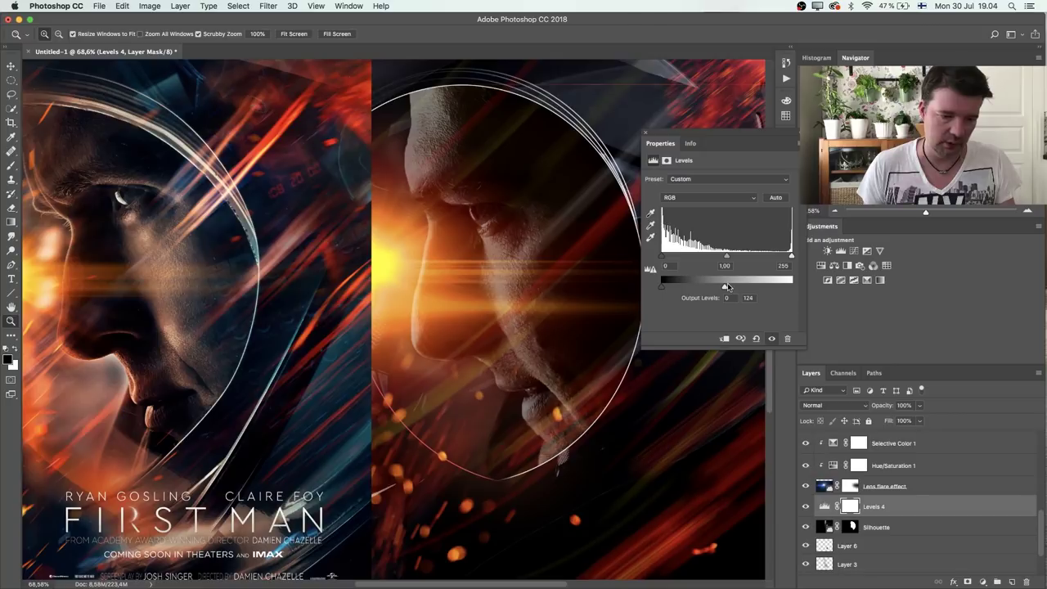
pyautogui.press('b')
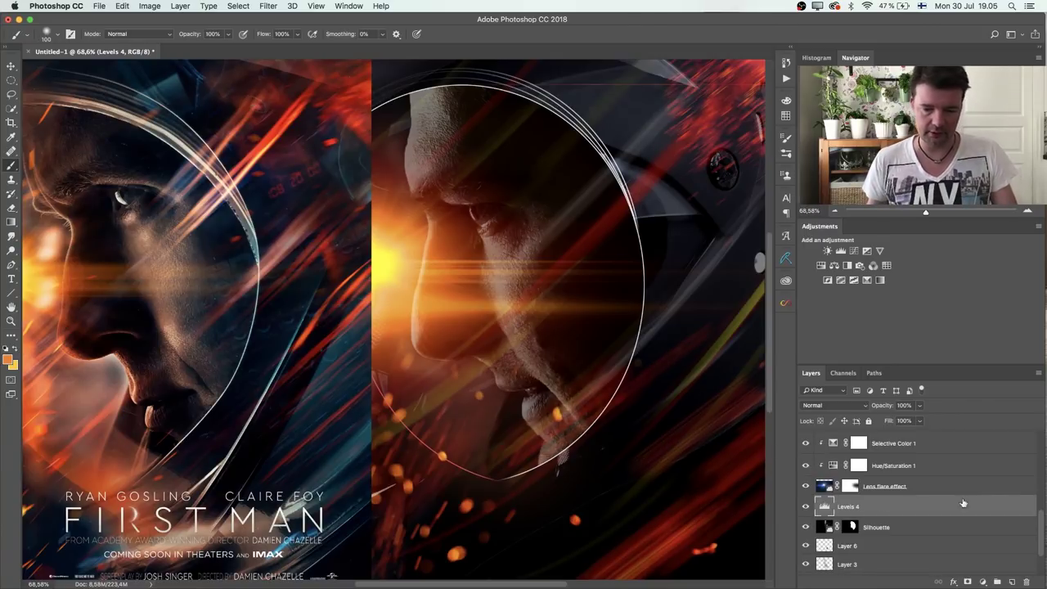
pyautogui.moveTo(1042, 538); pyautogui.dragTo(1043, 485)
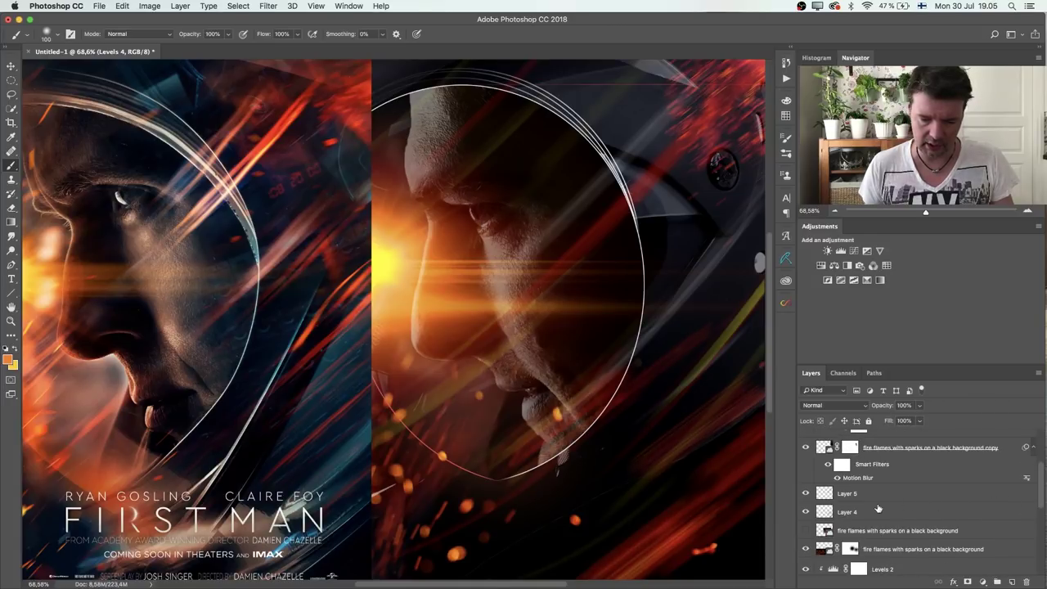
pyautogui.click(806, 548)
pyautogui.click(806, 548)
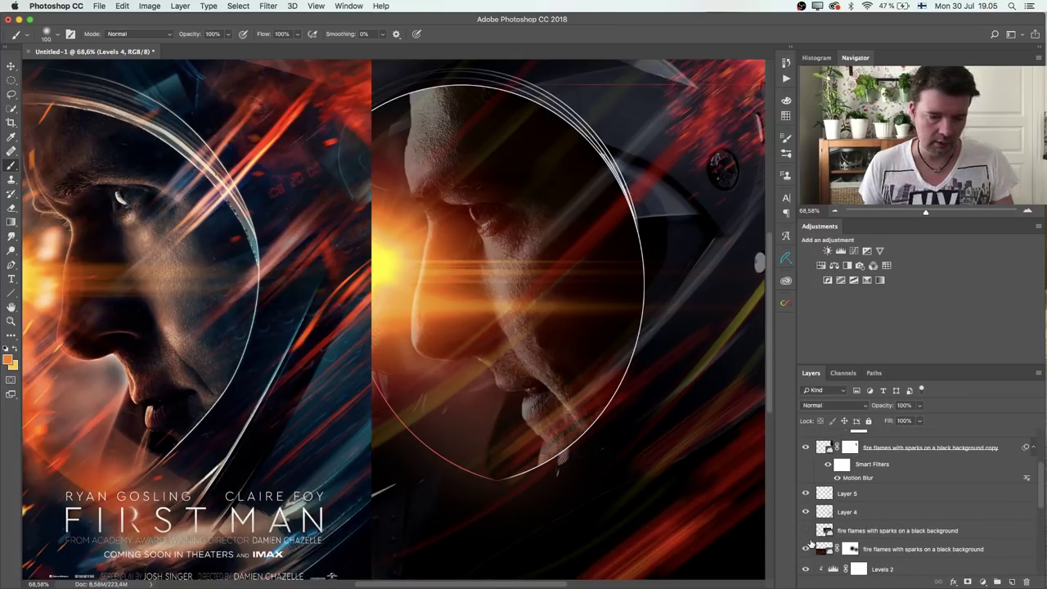
pyautogui.scroll(2, 875, 523)
pyautogui.scroll(-5, 876, 523)
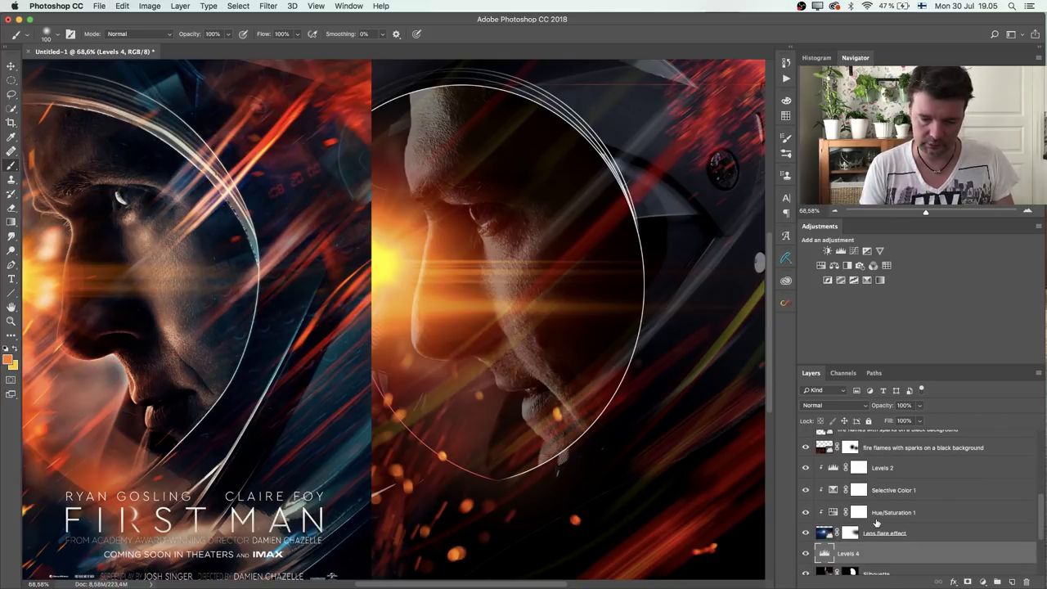
pyautogui.click(806, 533)
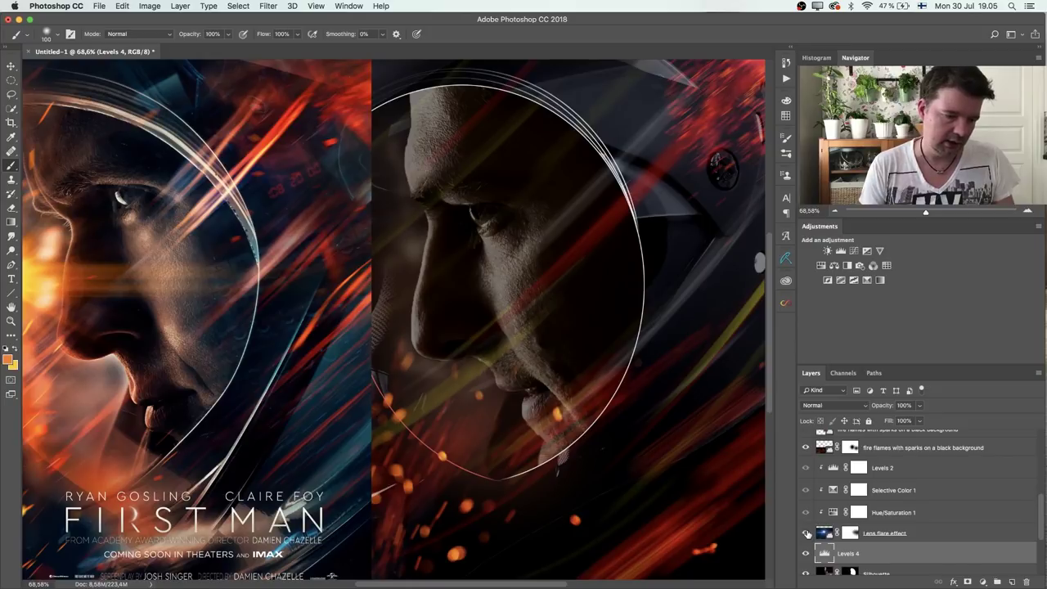
pyautogui.click(807, 533)
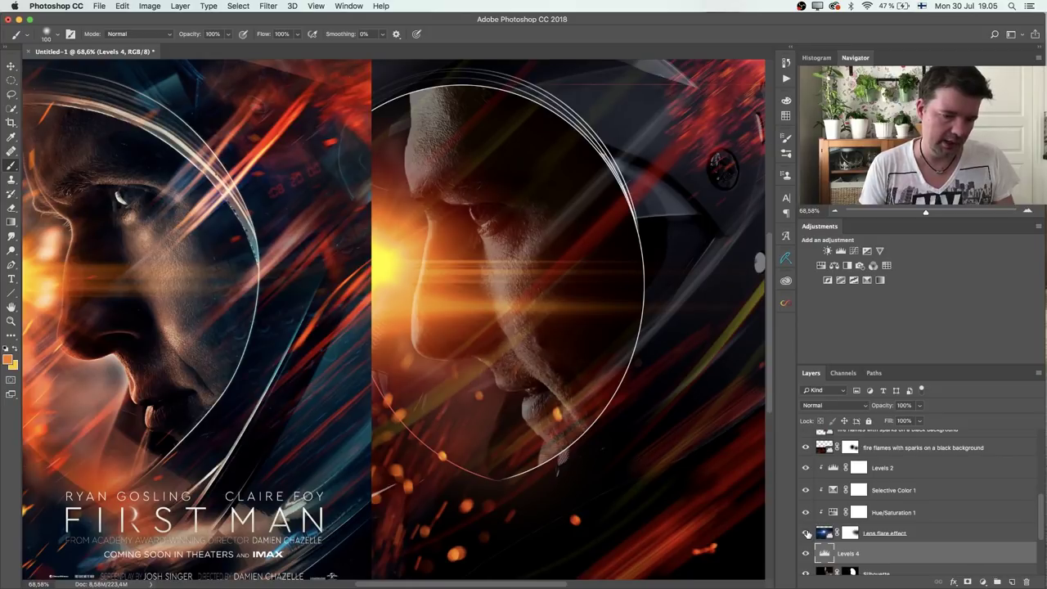
pyautogui.click(806, 532)
pyautogui.click(807, 533)
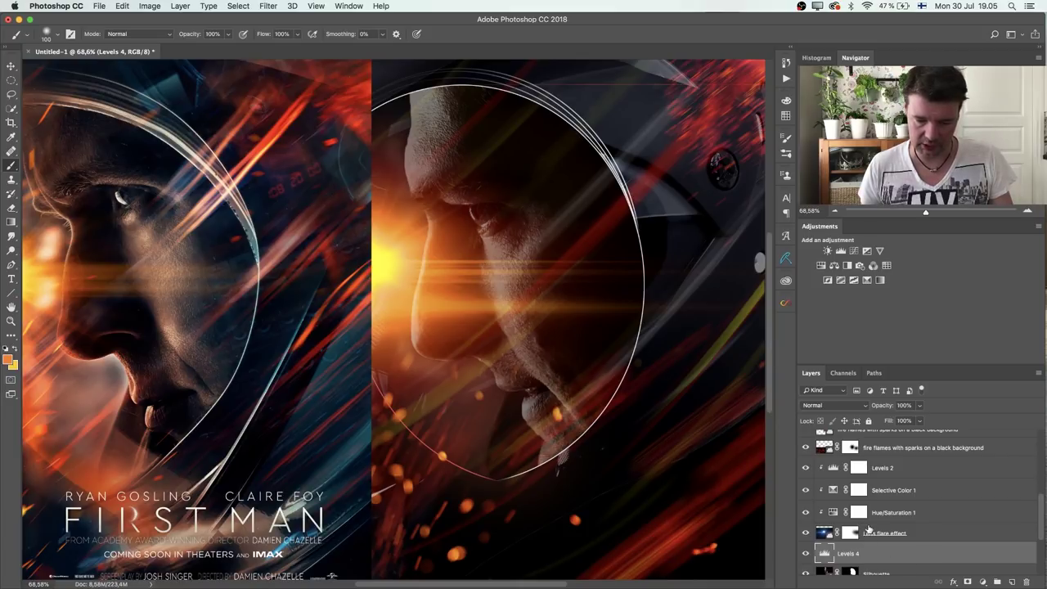
pyautogui.click(883, 469)
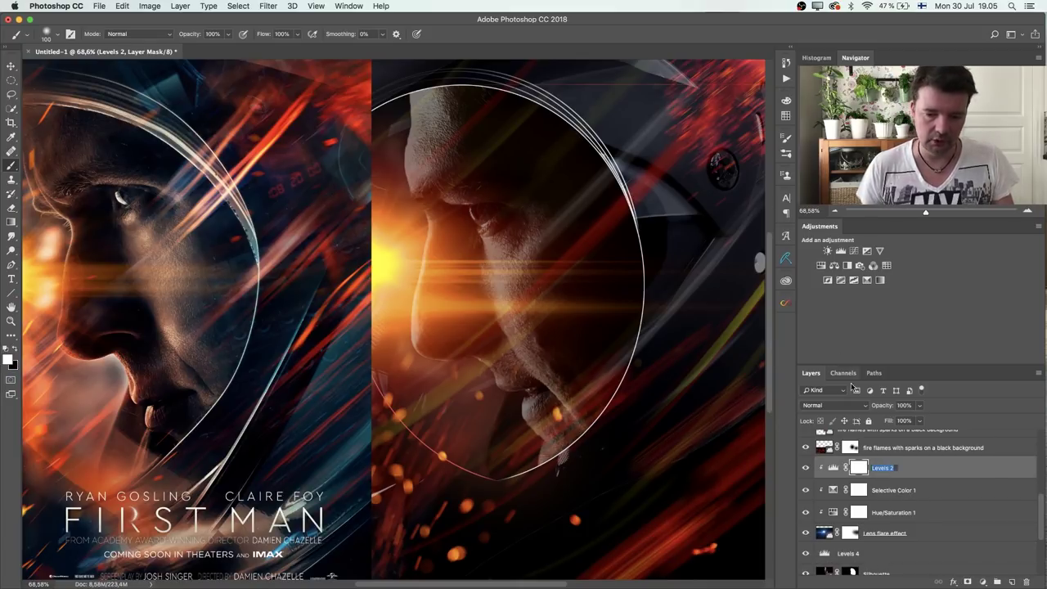
# Set Levels 2 input black to 89 and midtones to 0.50.
pyautogui.doubleClick(834, 467)
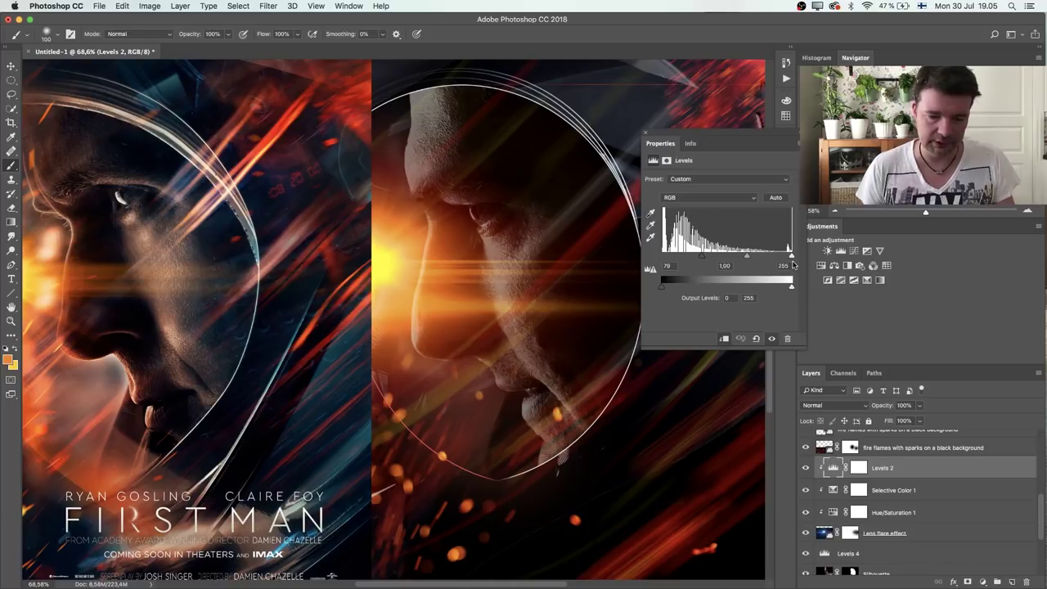
pyautogui.moveTo(748, 258)
pyautogui.mouseDown()
pyautogui.moveTo(733, 259)
pyautogui.moveTo(782, 261)
pyautogui.moveTo(766, 264)
pyautogui.mouseUp()
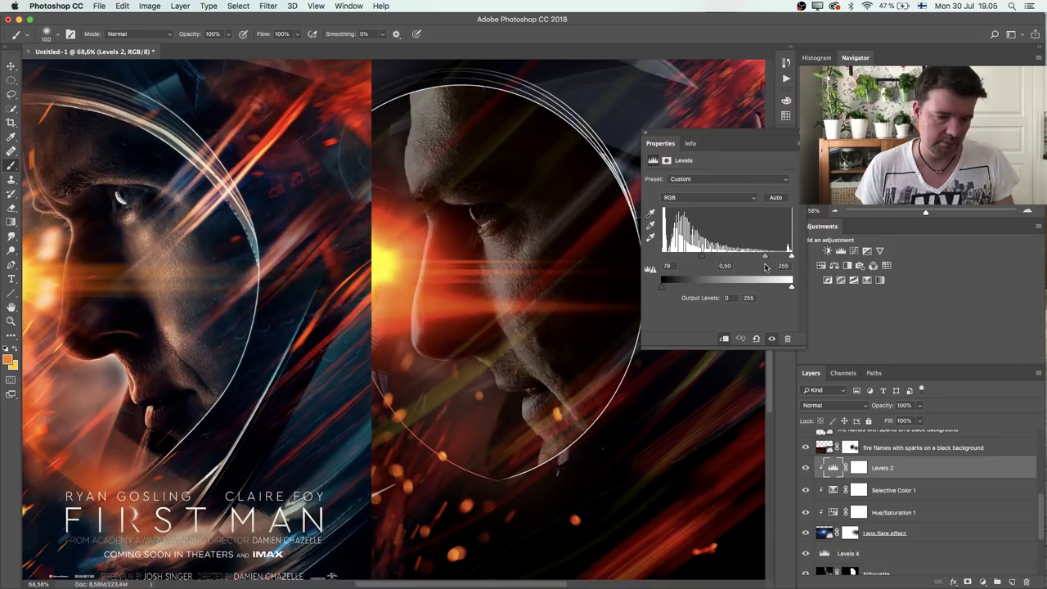
pyautogui.moveTo(705, 258)
pyautogui.mouseDown()
pyautogui.moveTo(687, 259)
pyautogui.moveTo(728, 265)
pyautogui.moveTo(709, 266)
pyautogui.mouseUp()
pyautogui.moveTo(791, 256); pyautogui.dragTo(794, 290)
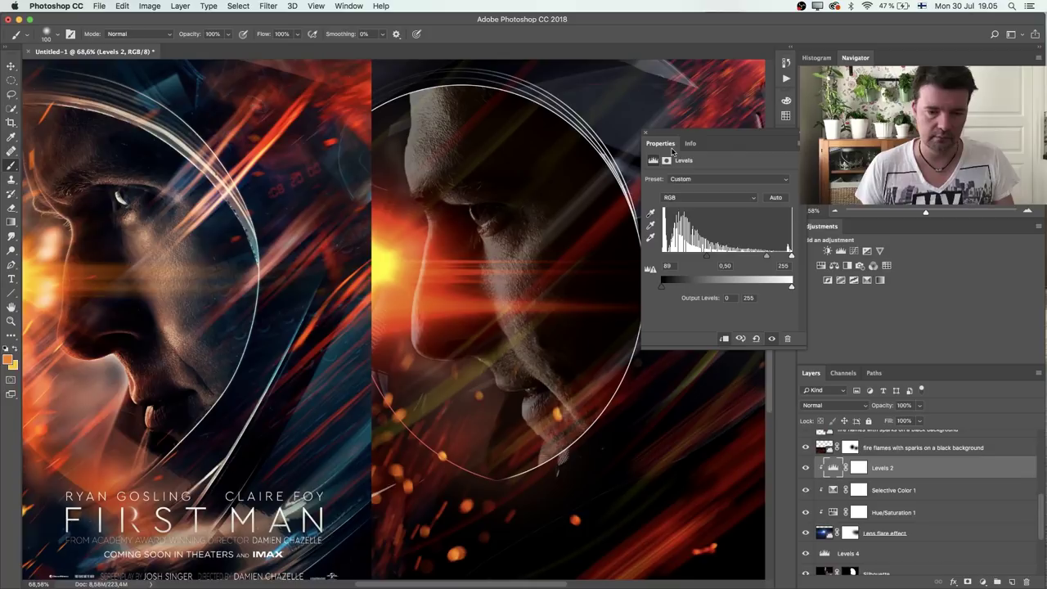
# Zoom in on the astronaut's face and clip Levels 4 to the Silhouette layer.
pyautogui.click(646, 135)
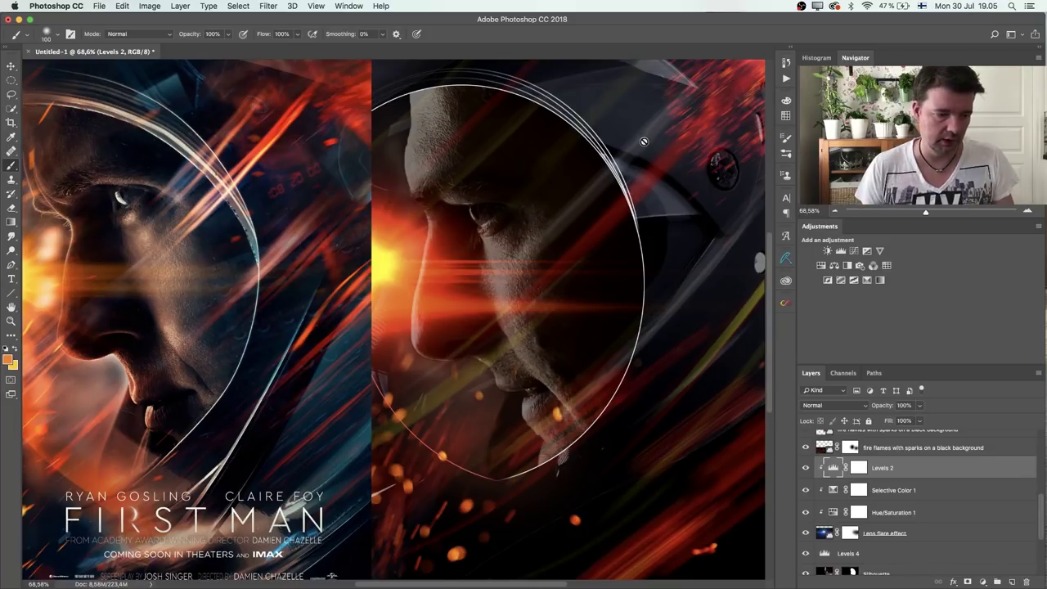
pyautogui.press('super+minus')
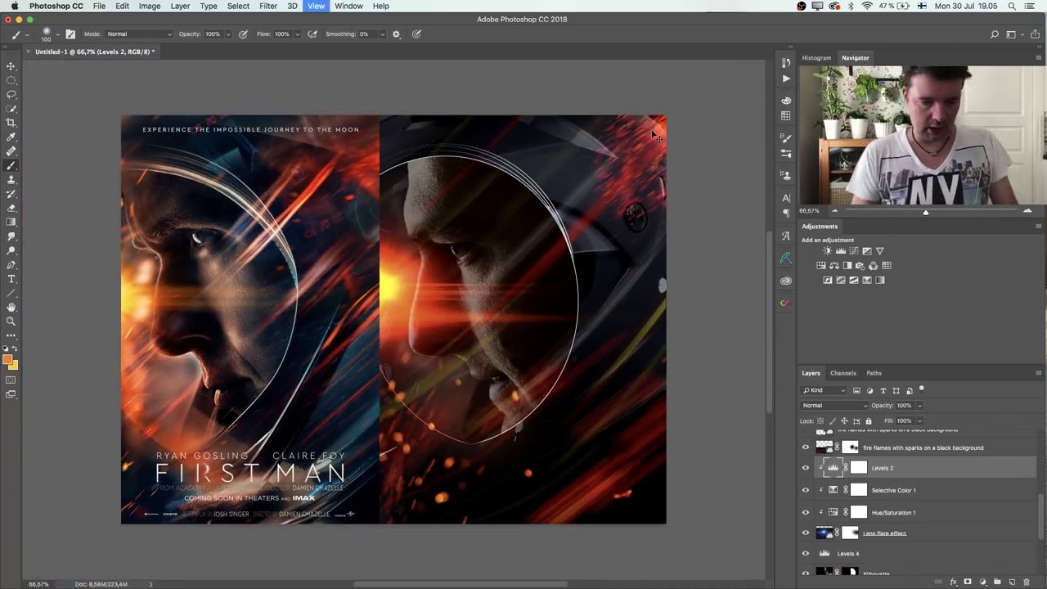
pyautogui.click(11, 321)
pyautogui.moveTo(537, 296); pyautogui.dragTo(458, 311)
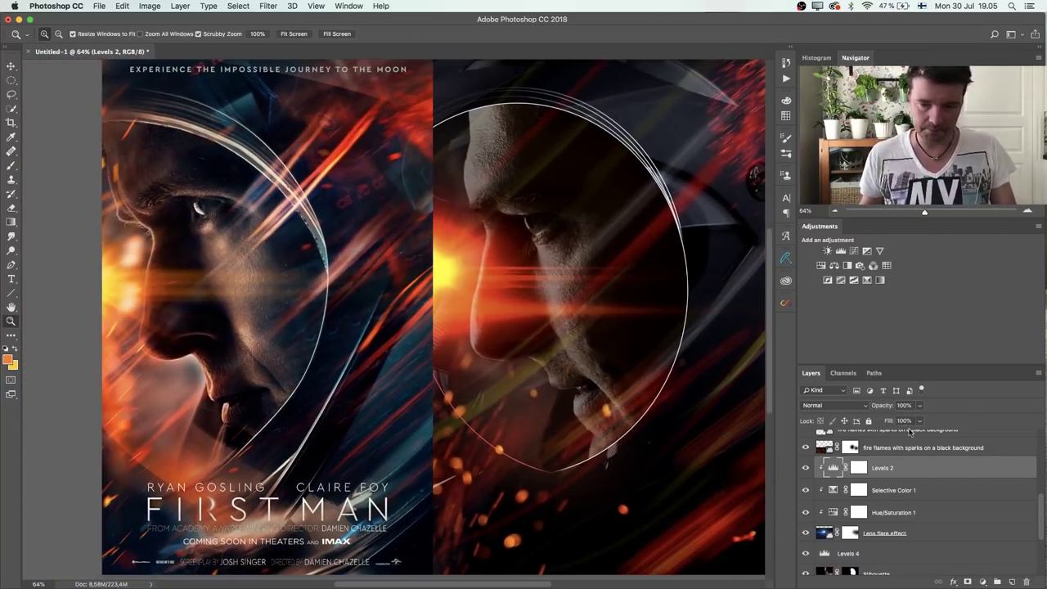
pyautogui.moveTo(1042, 514); pyautogui.dragTo(1042, 538)
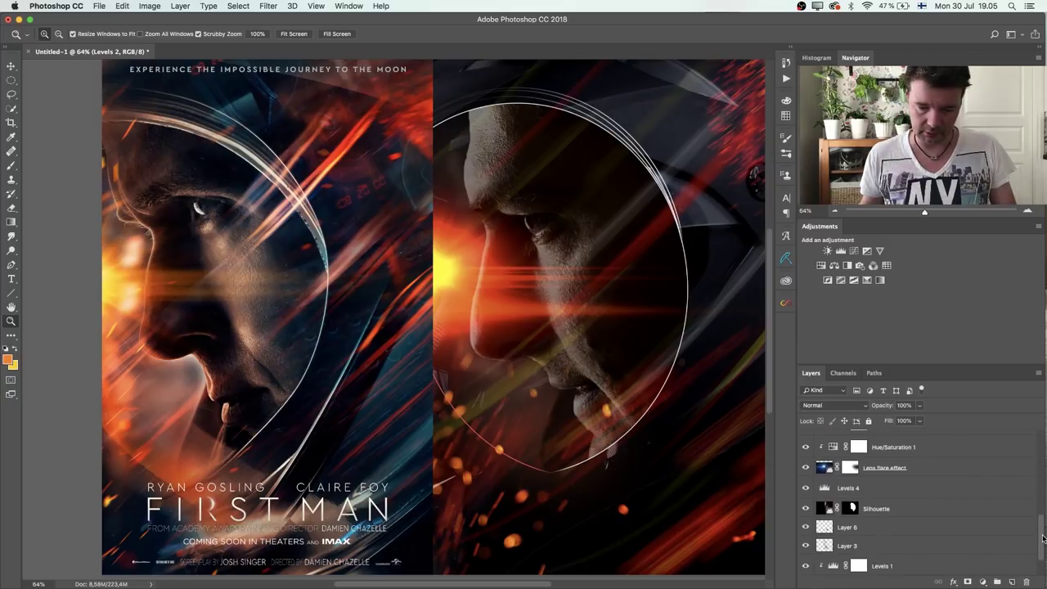
pyautogui.click(893, 509)
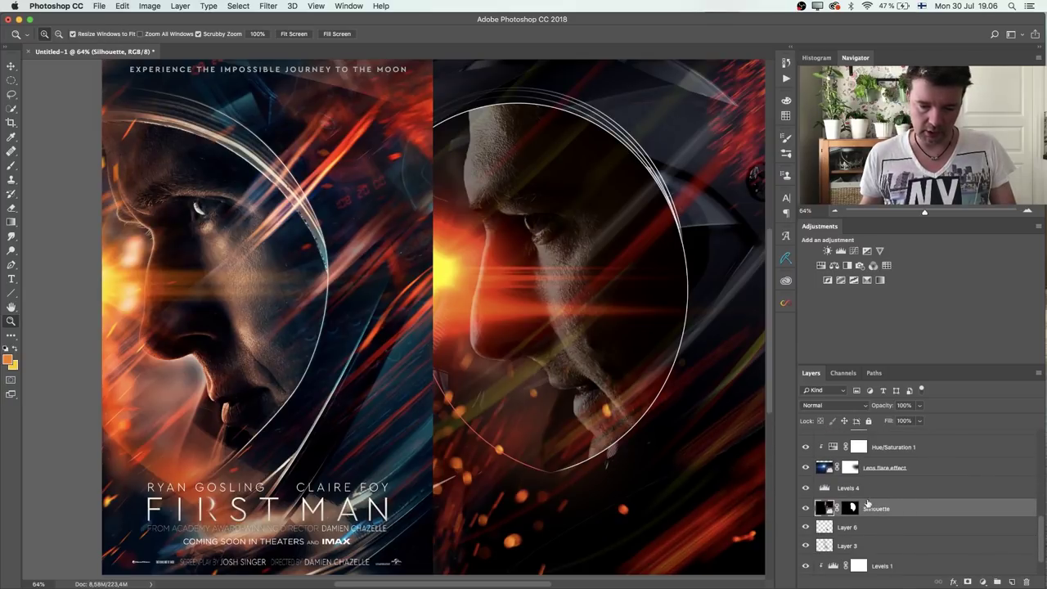
pyautogui.keyDown('alt'); pyautogui.click(872, 497); pyautogui.keyUp('alt')
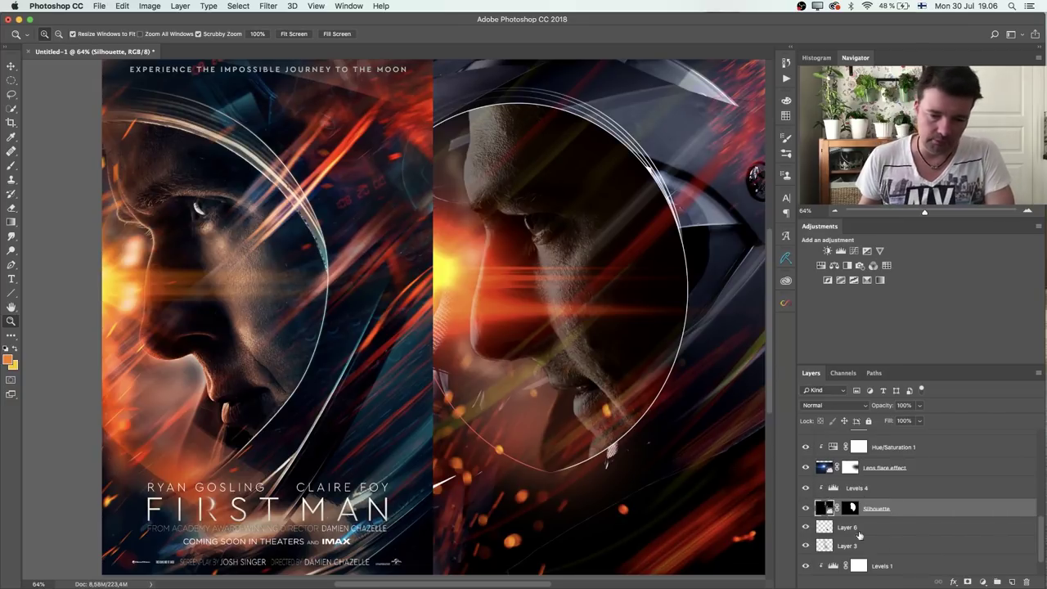
pyautogui.click(983, 581)
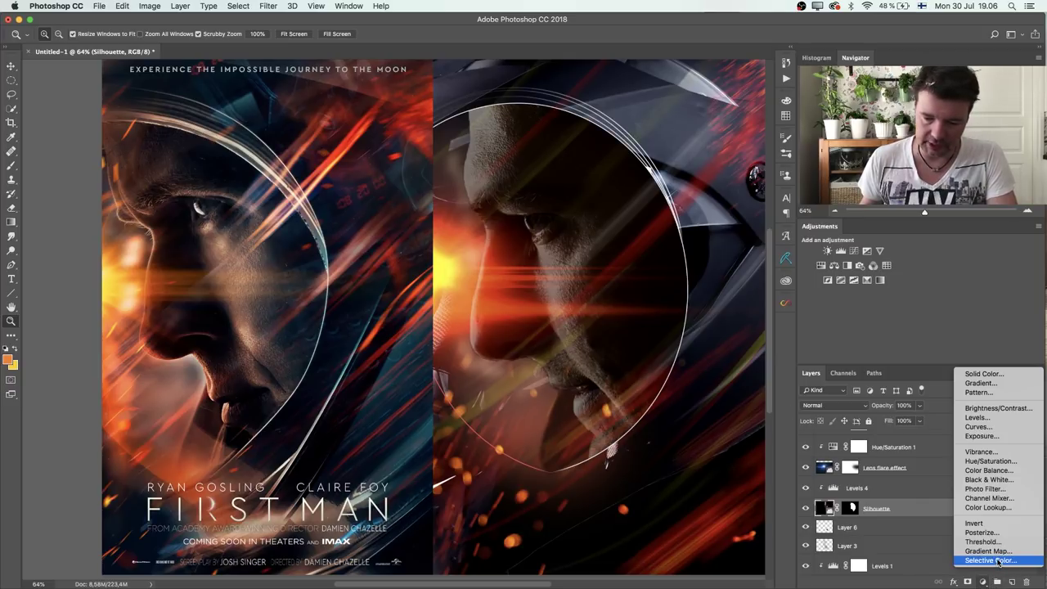
# Add a Selective Color adjustment and tweak the Whites' cyan and yellow.
pyautogui.click(998, 567)
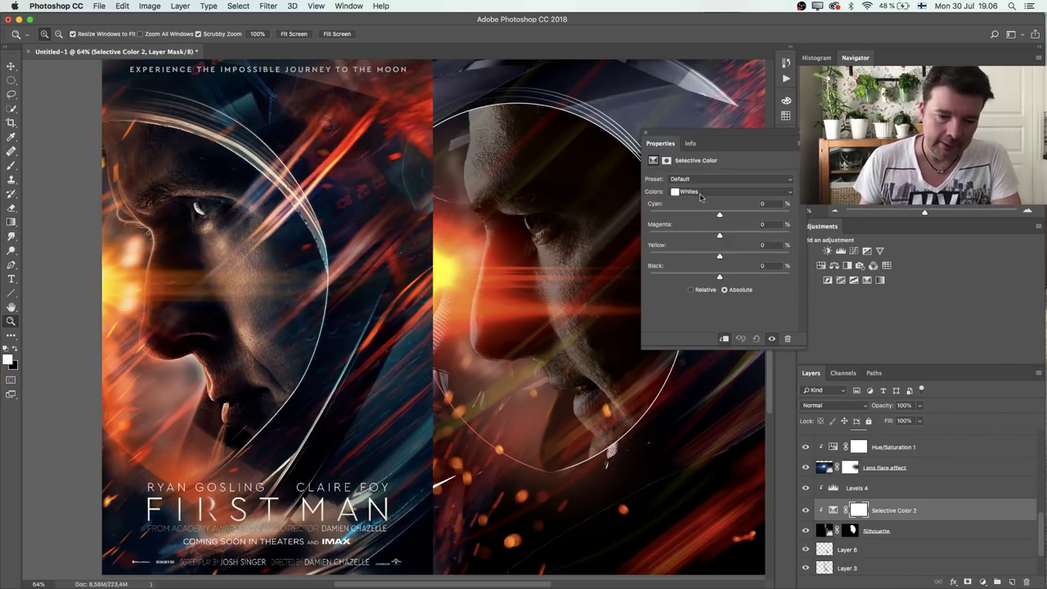
pyautogui.click(700, 193)
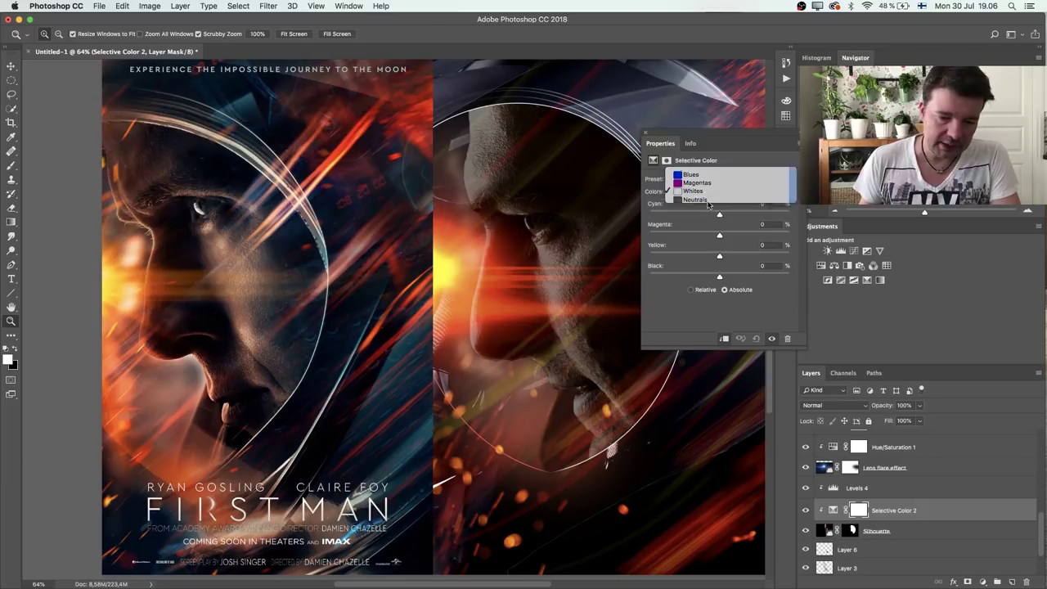
pyautogui.click(693, 190)
pyautogui.moveTo(720, 256); pyautogui.dragTo(735, 258)
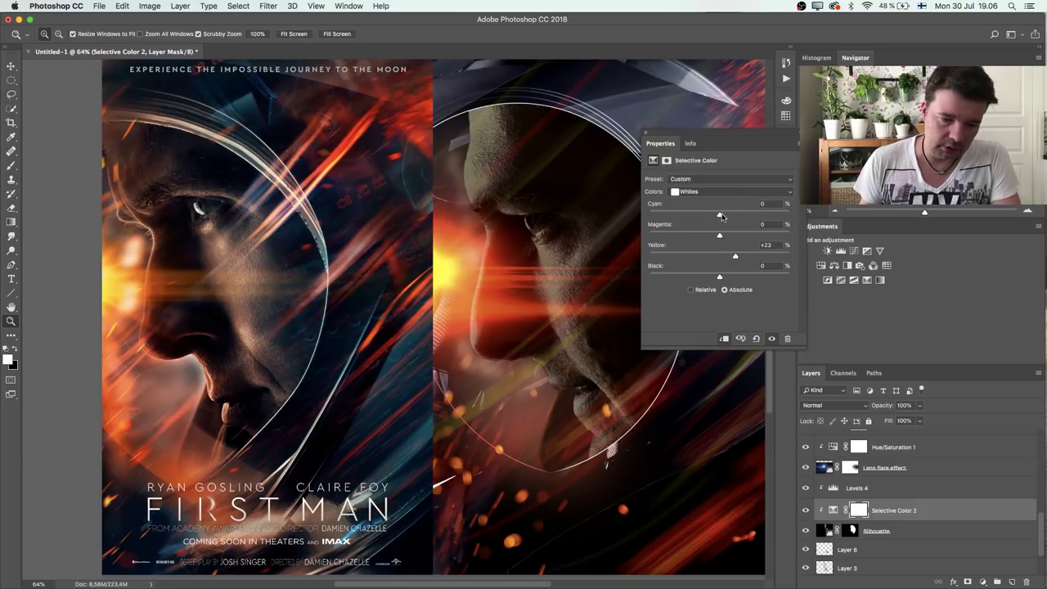
pyautogui.moveTo(695, 217); pyautogui.dragTo(733, 237)
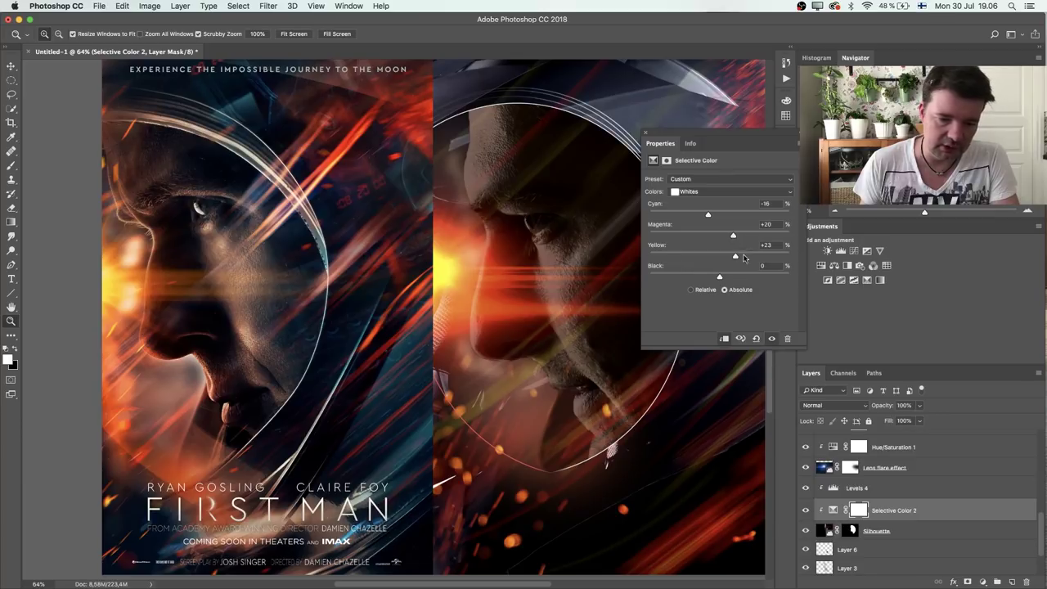
pyautogui.moveTo(733, 260); pyautogui.dragTo(728, 237)
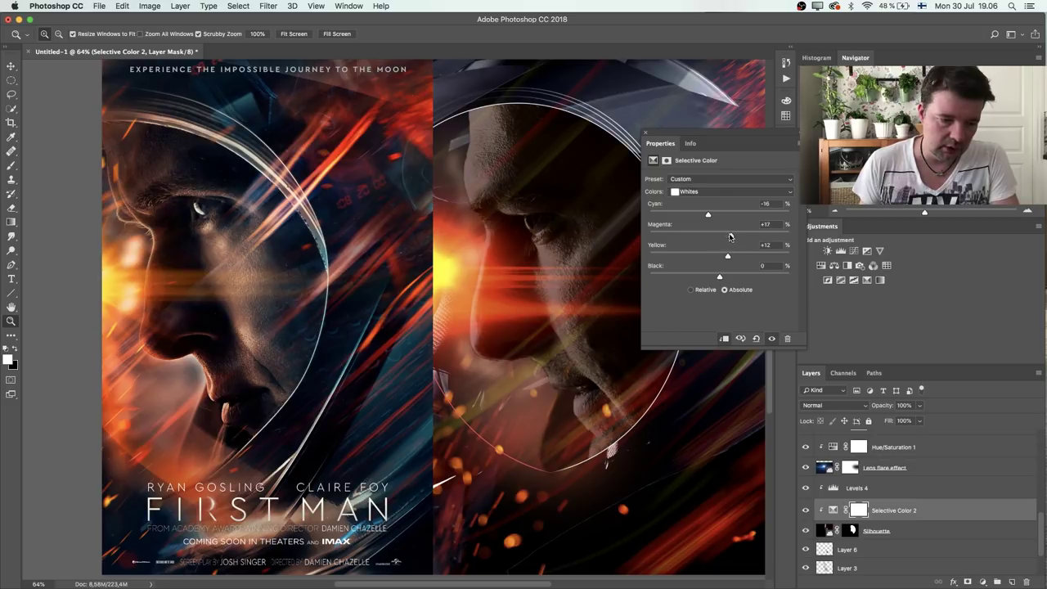
# Set the Blacks range to Cyan +16, Yellow -13 and Black -5.
pyautogui.click(704, 191)
pyautogui.click(703, 207)
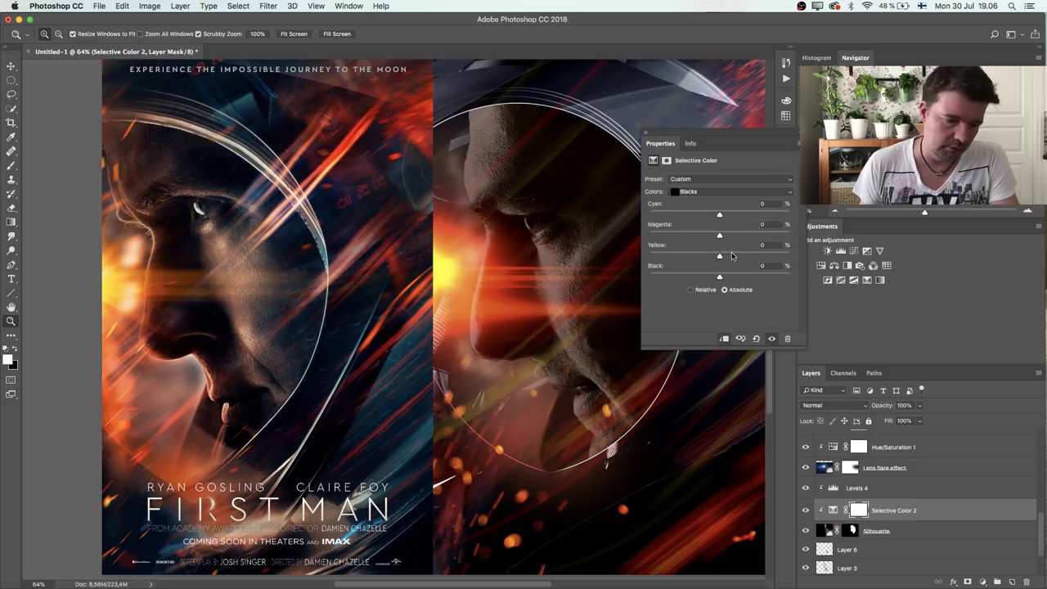
pyautogui.moveTo(718, 256); pyautogui.dragTo(715, 257)
pyautogui.moveTo(724, 216); pyautogui.dragTo(731, 214)
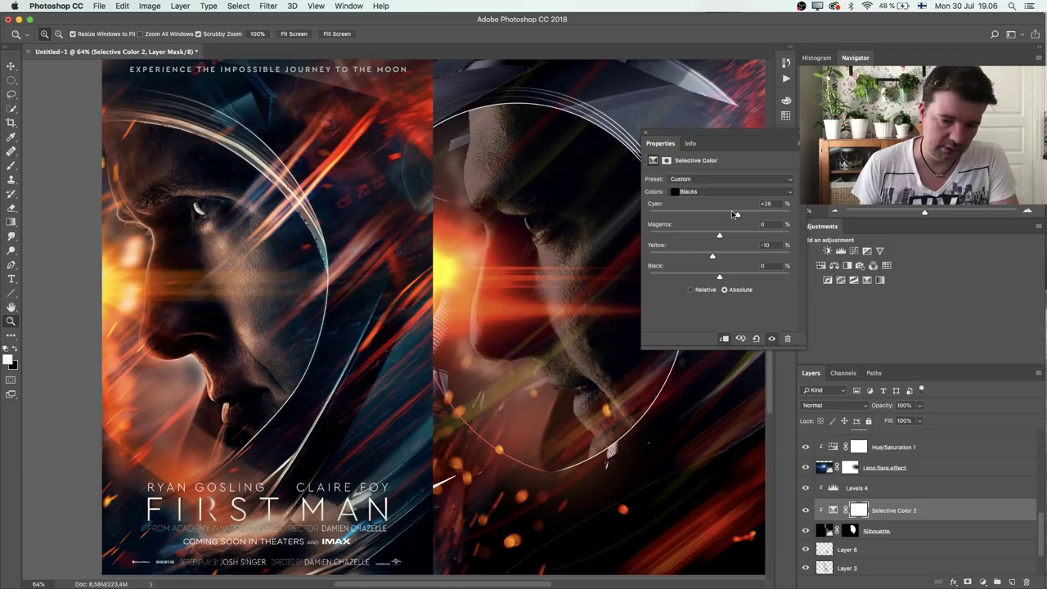
pyautogui.moveTo(725, 256); pyautogui.dragTo(713, 277)
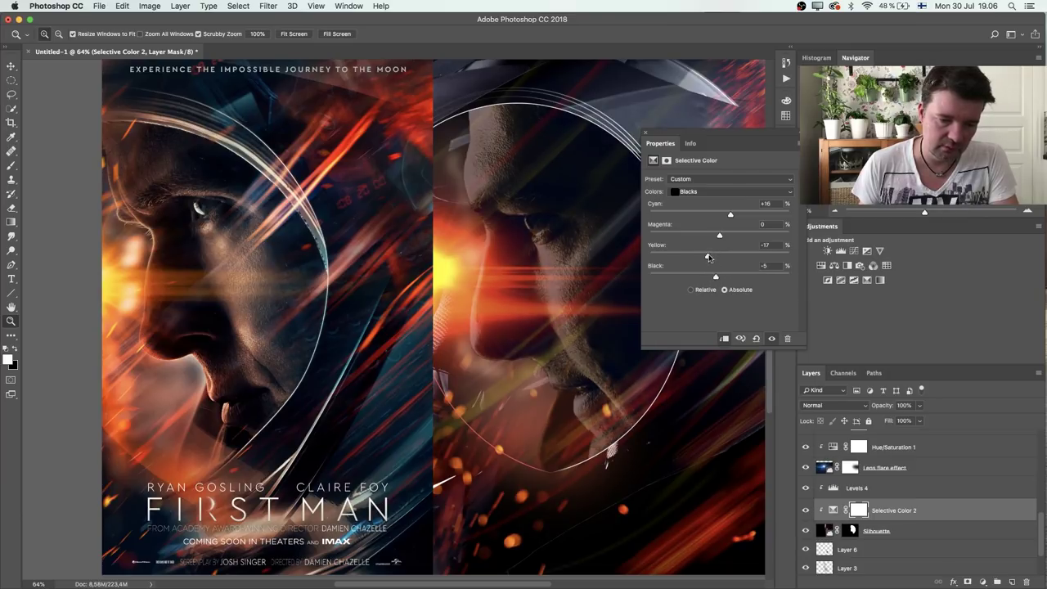
pyautogui.moveTo(704, 259); pyautogui.dragTo(711, 259)
pyautogui.moveTo(711, 257); pyautogui.dragTo(709, 258)
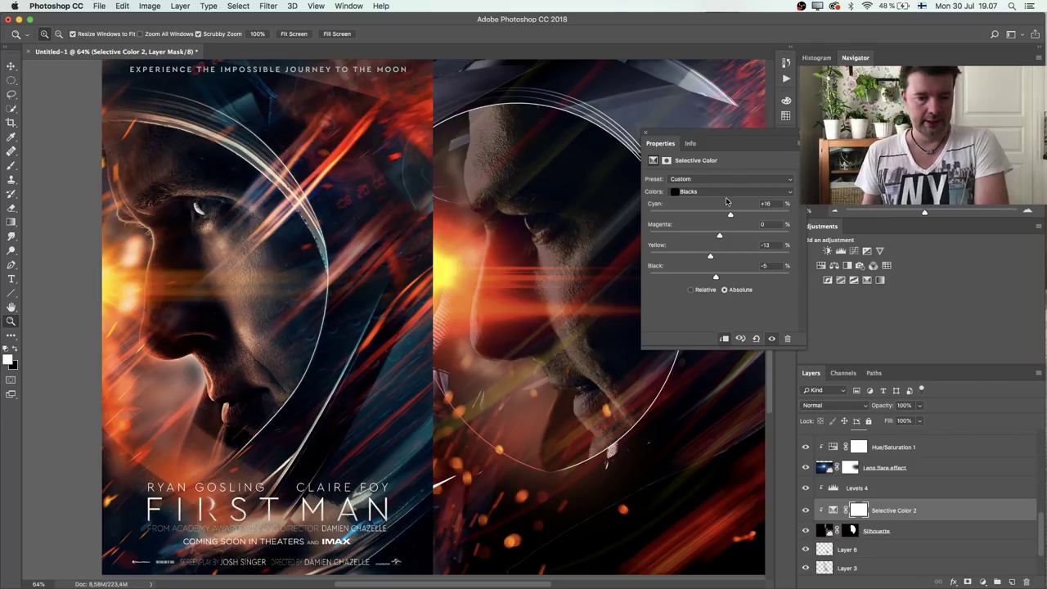
# Compare Levels 4 on and off, then lower its opacity to 54%.
pyautogui.click(645, 133)
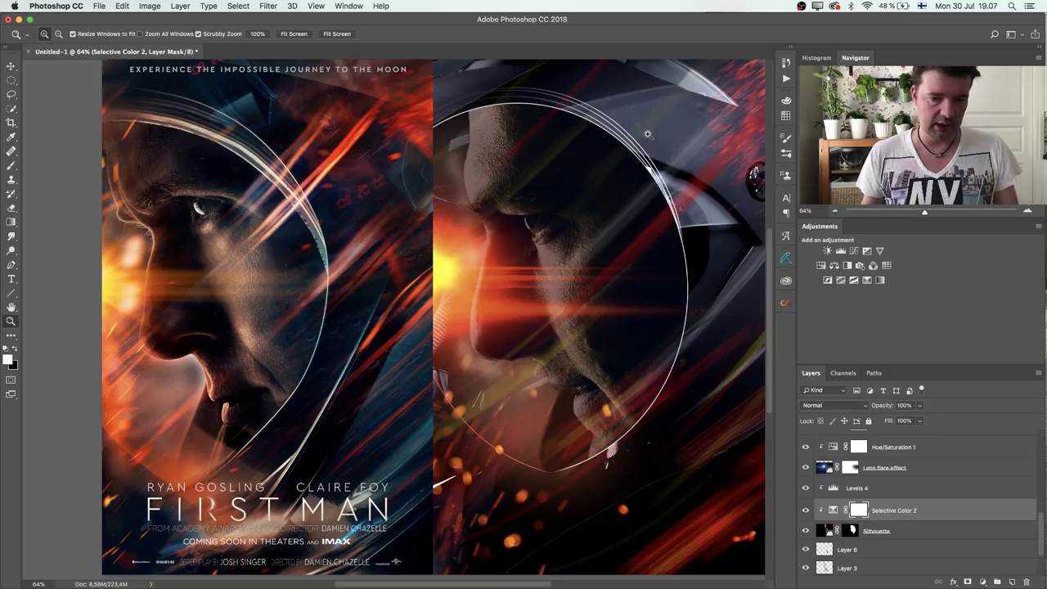
pyautogui.moveTo(687, 180); pyautogui.dragTo(667, 200)
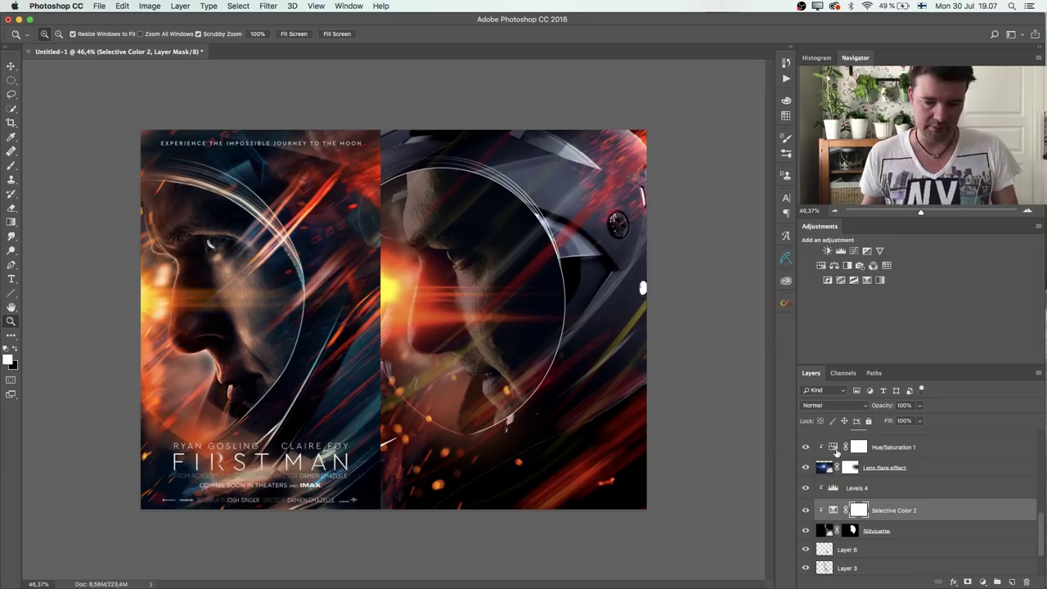
pyautogui.click(804, 489)
pyautogui.click(805, 488)
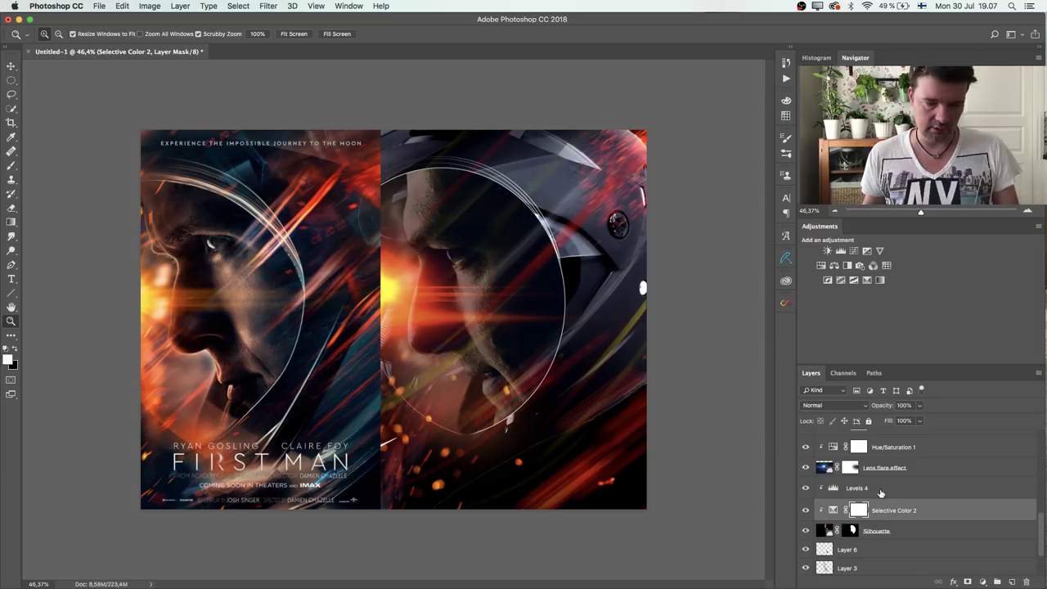
pyautogui.click(878, 489)
pyautogui.click(920, 405)
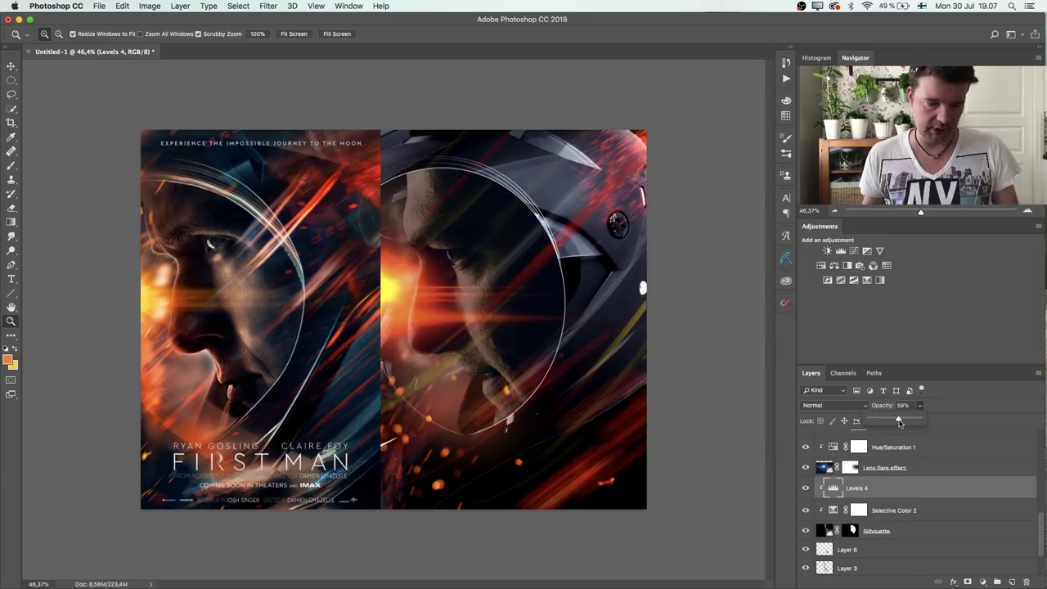
pyautogui.moveTo(899, 422); pyautogui.dragTo(894, 423)
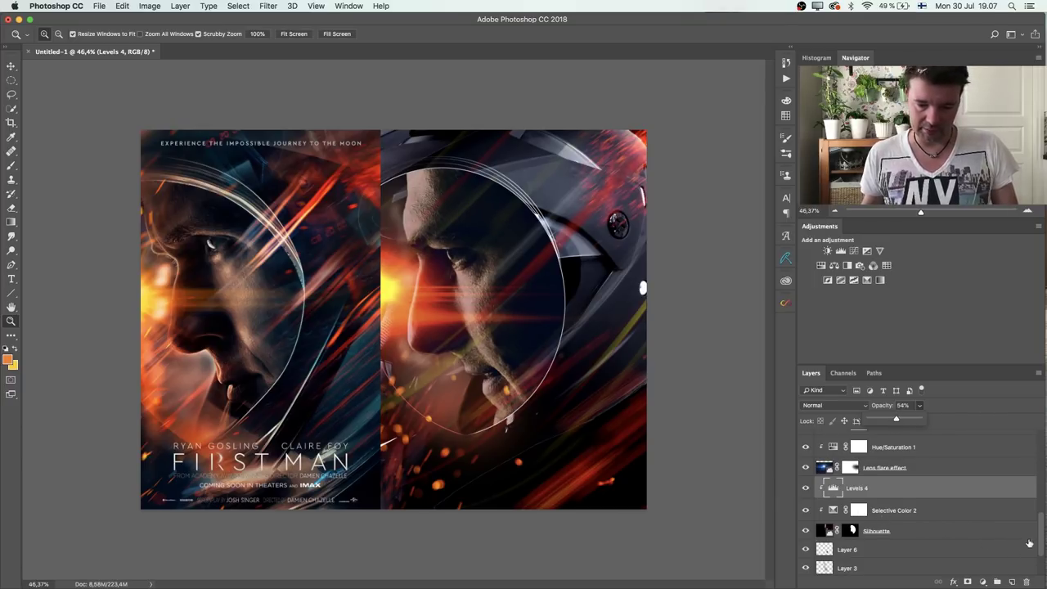
pyautogui.scroll(-3, 1028, 543)
# Add Selective Color 3 above the helmet layer with Neutrals at Cyan +21, Black +7.
pyautogui.click(903, 554)
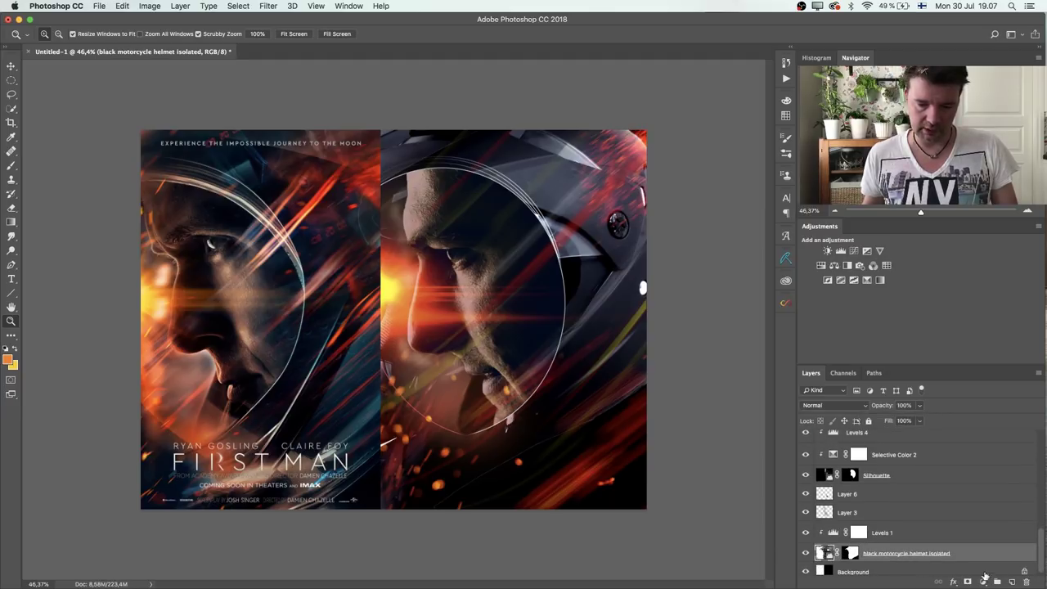
pyautogui.click(983, 580)
pyautogui.click(990, 561)
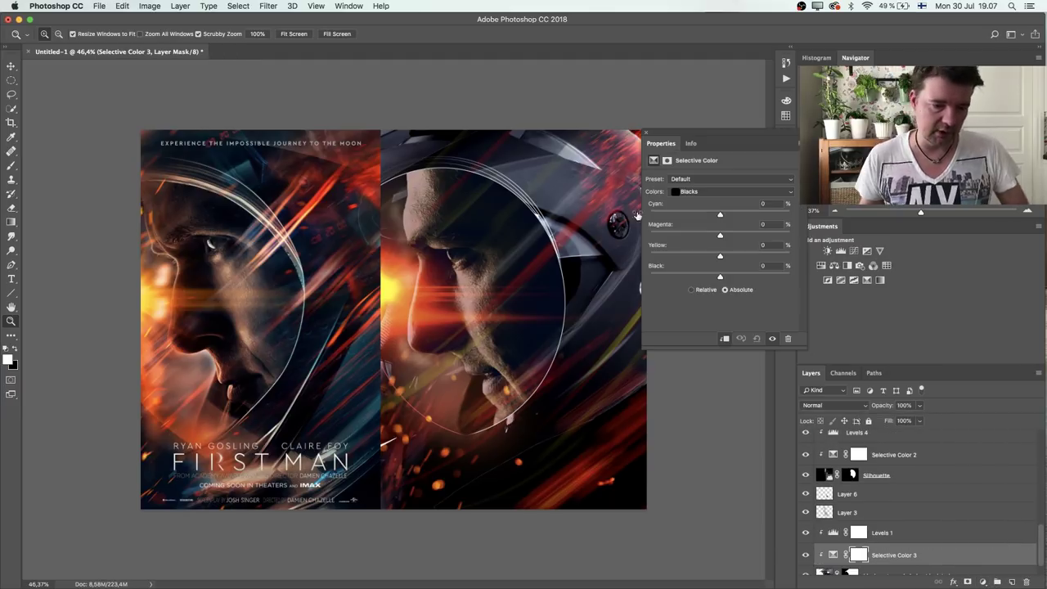
pyautogui.click(713, 191)
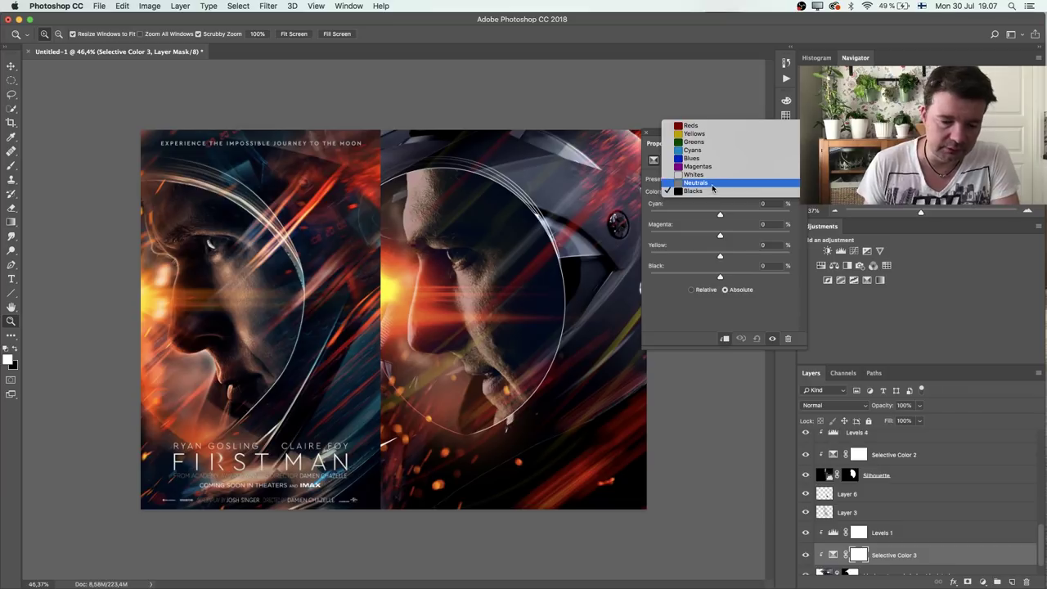
pyautogui.click(707, 183)
pyautogui.moveTo(720, 214); pyautogui.dragTo(742, 213)
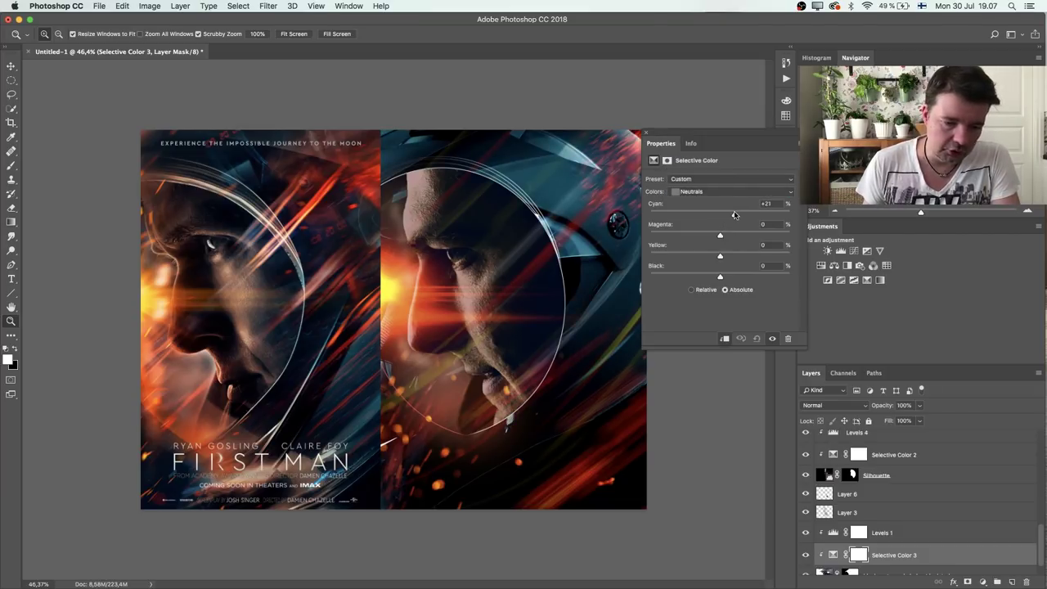
pyautogui.moveTo(721, 278); pyautogui.dragTo(728, 279)
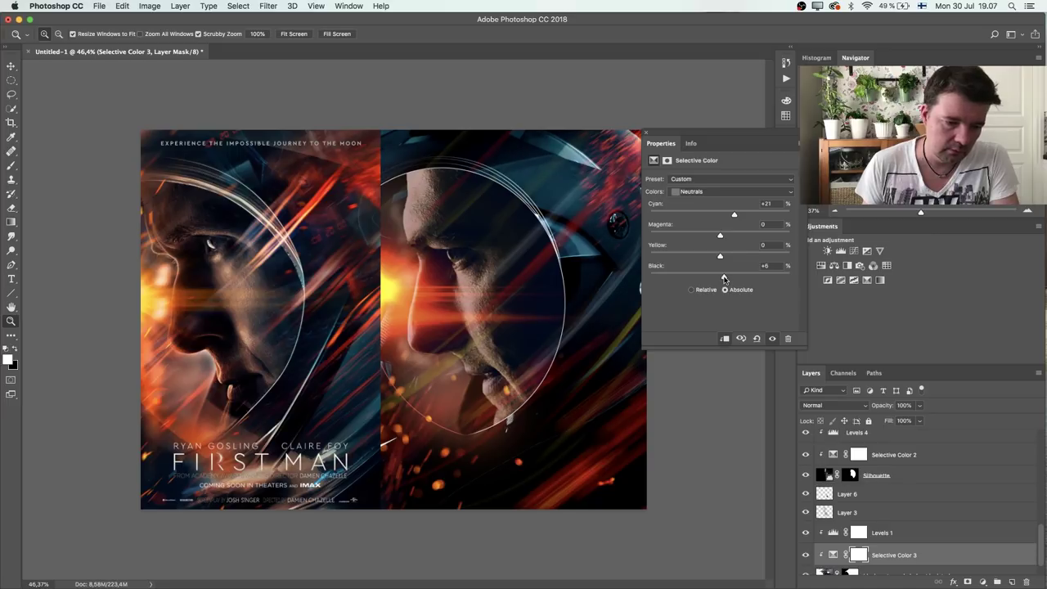
pyautogui.moveTo(723, 279); pyautogui.dragTo(725, 279)
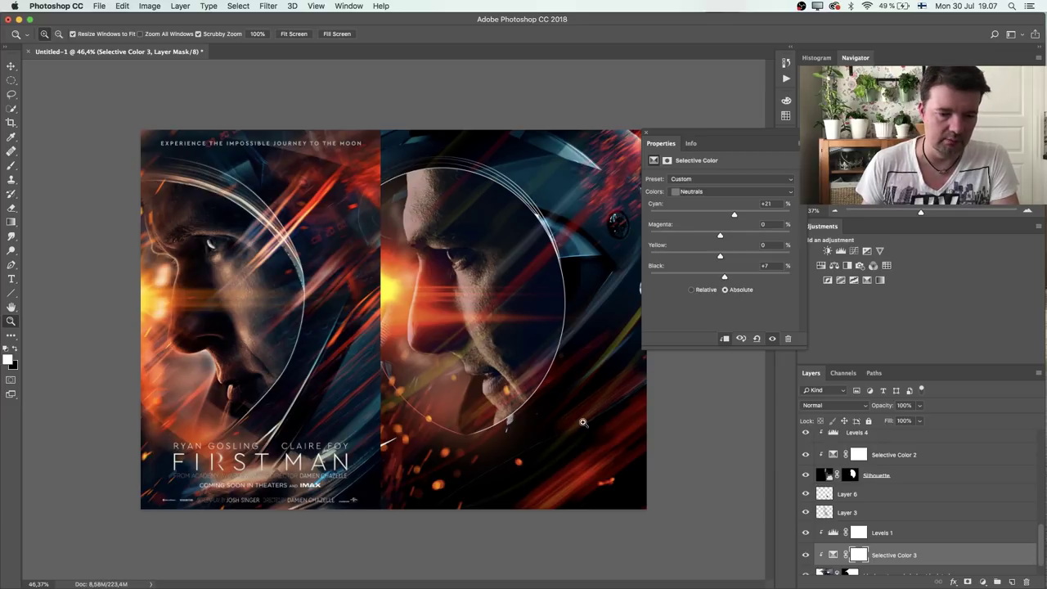
pyautogui.click(645, 132)
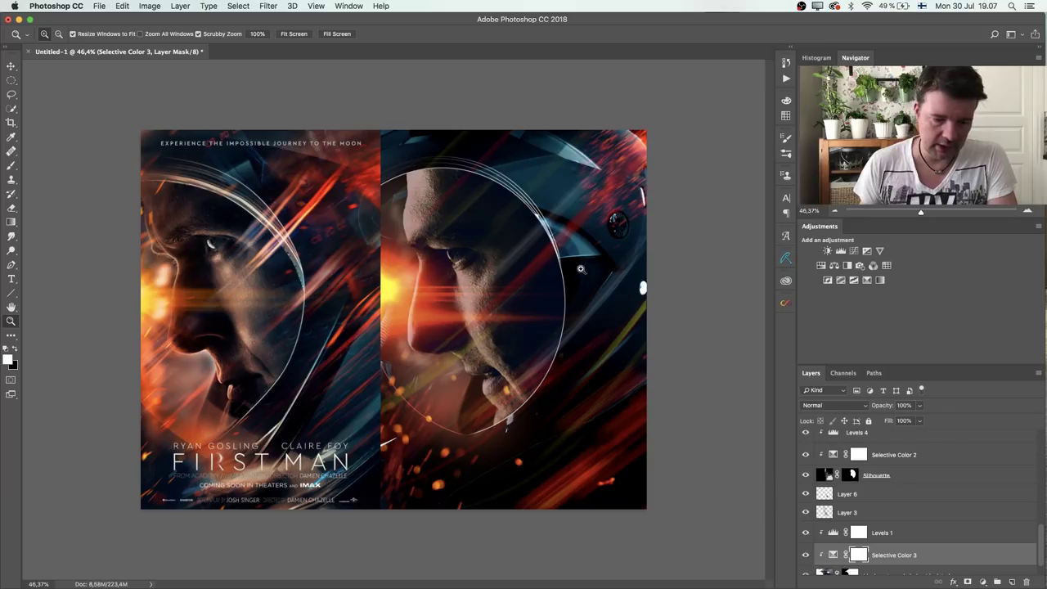
pyautogui.moveTo(1035, 543); pyautogui.dragTo(1043, 447)
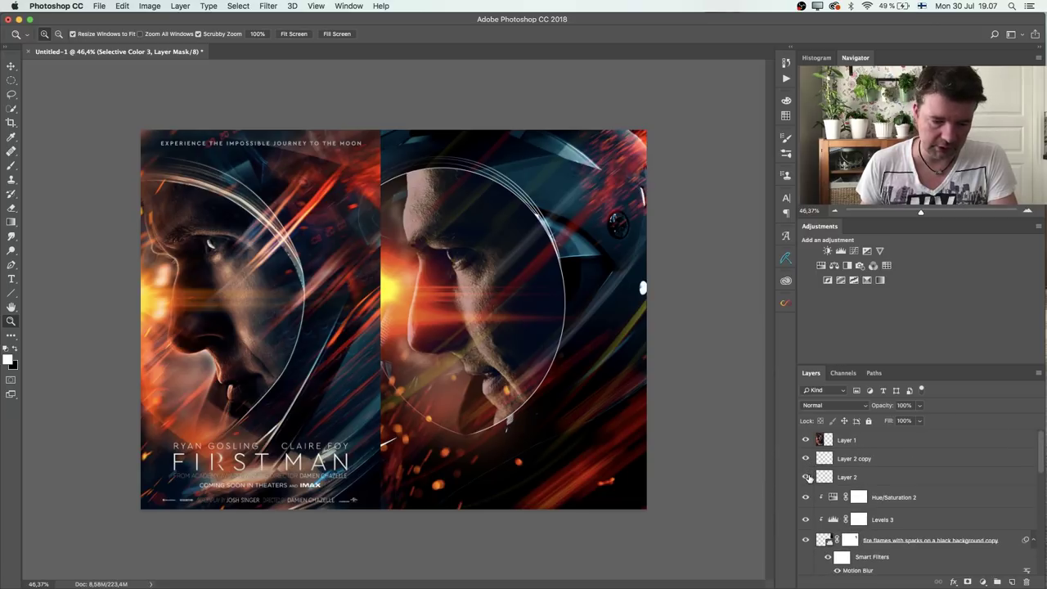
# Add Layer 7 above Layer 2 and paint with orange tones sampled from the original poster.
pyautogui.click(857, 480)
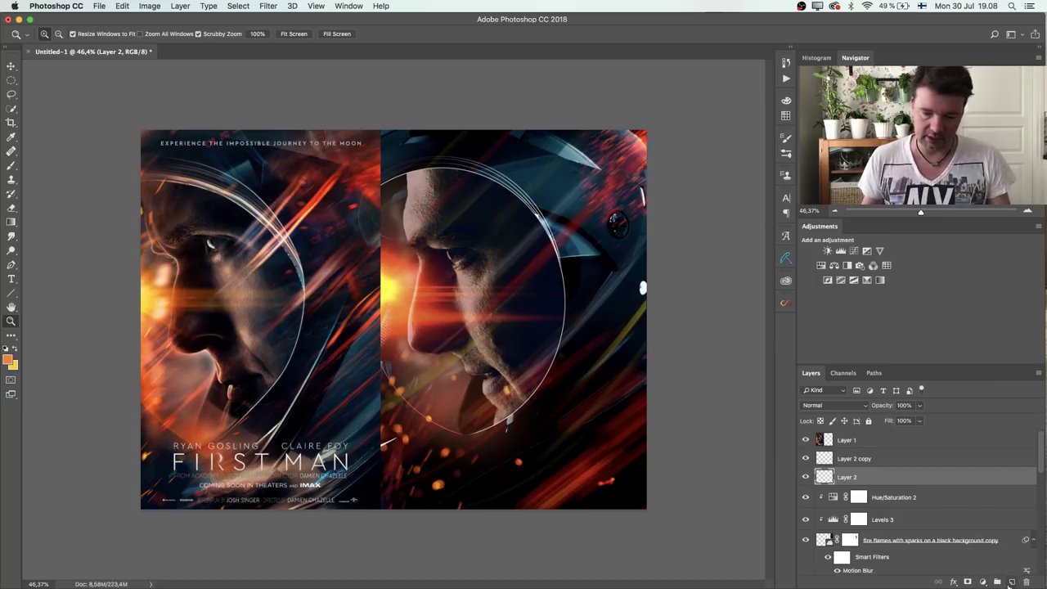
pyautogui.click(1013, 582)
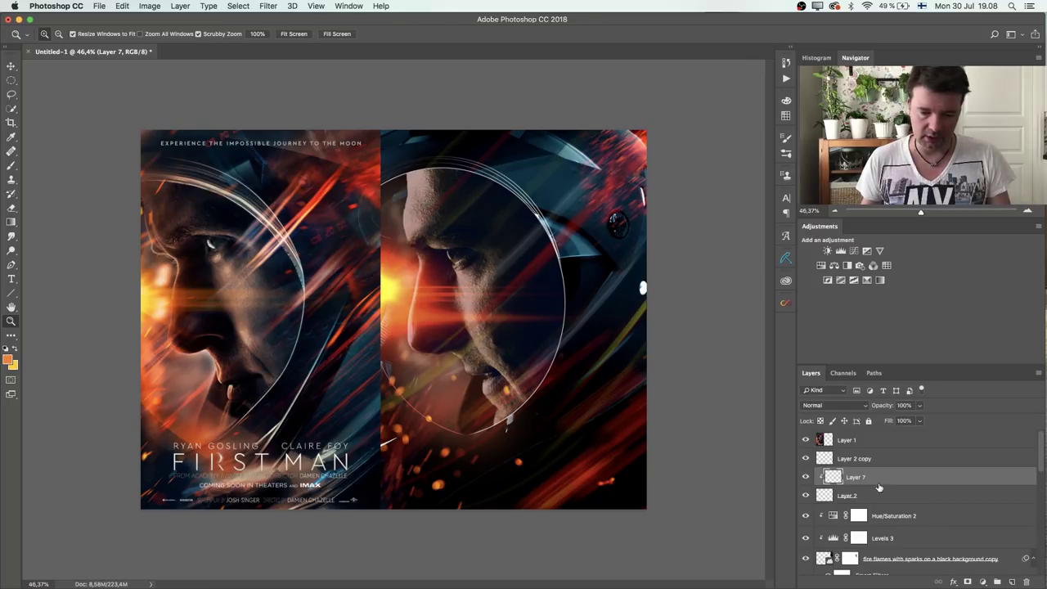
pyautogui.press('b')
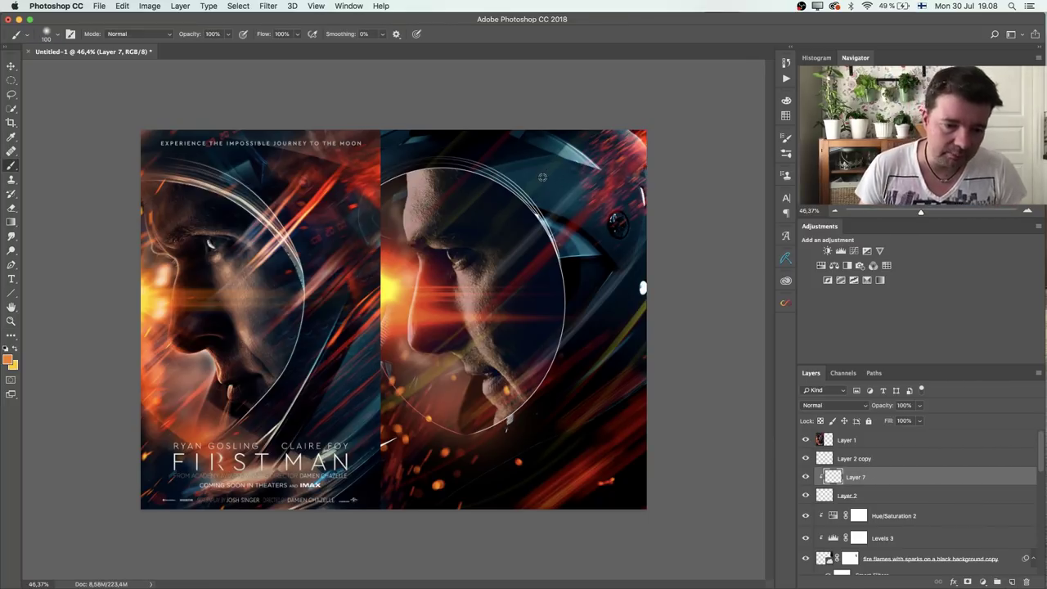
pyautogui.press('x')
pyautogui.moveTo(583, 153)
pyautogui.mouseDown()
pyautogui.moveTo(564, 147)
pyautogui.moveTo(575, 198)
pyautogui.mouseUp()
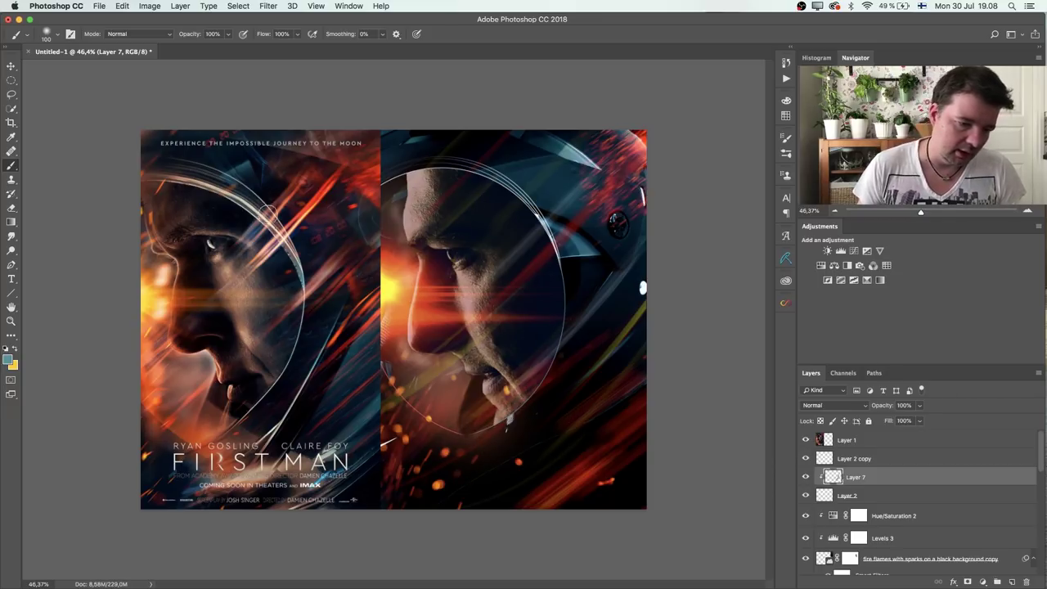
pyautogui.keyDown('alt'); pyautogui.click(255, 211); pyautogui.keyUp('alt')
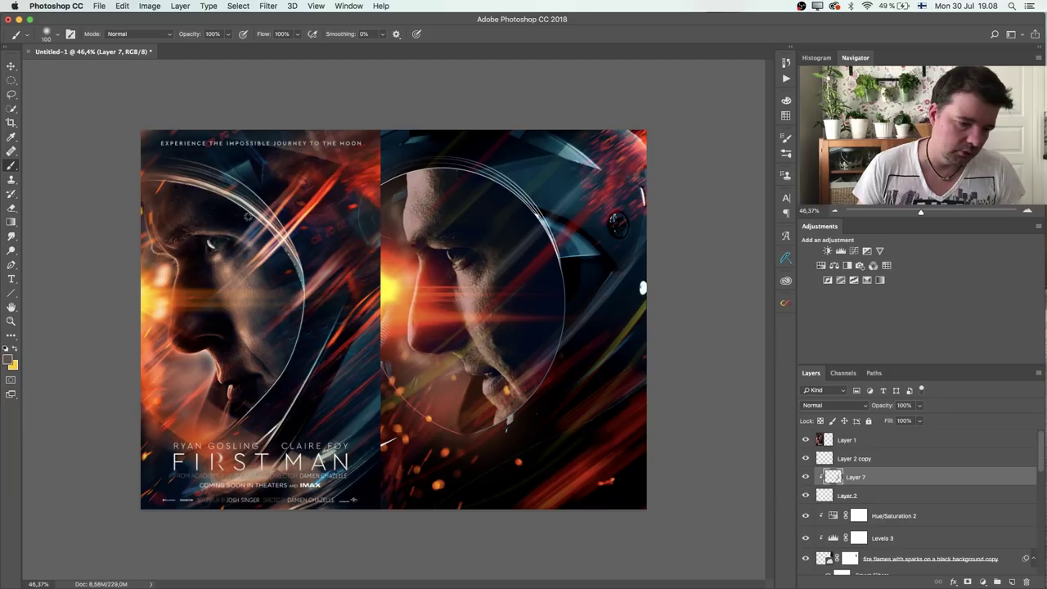
pyautogui.keyDown('alt'); pyautogui.click(165, 295); pyautogui.keyUp('alt')
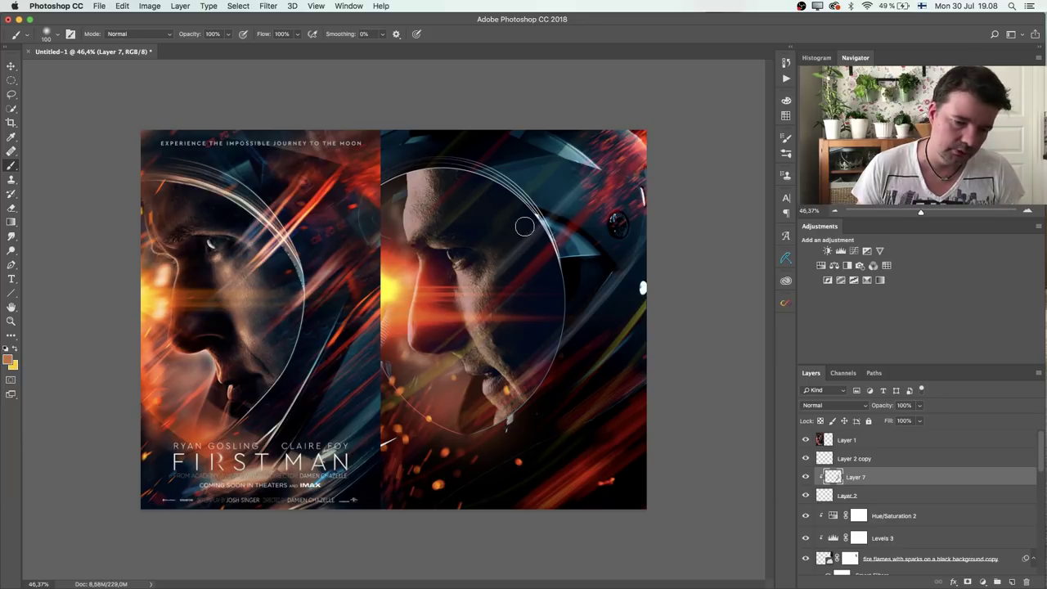
pyautogui.keyDown('alt'); pyautogui.click(412, 189); pyautogui.keyUp('alt')
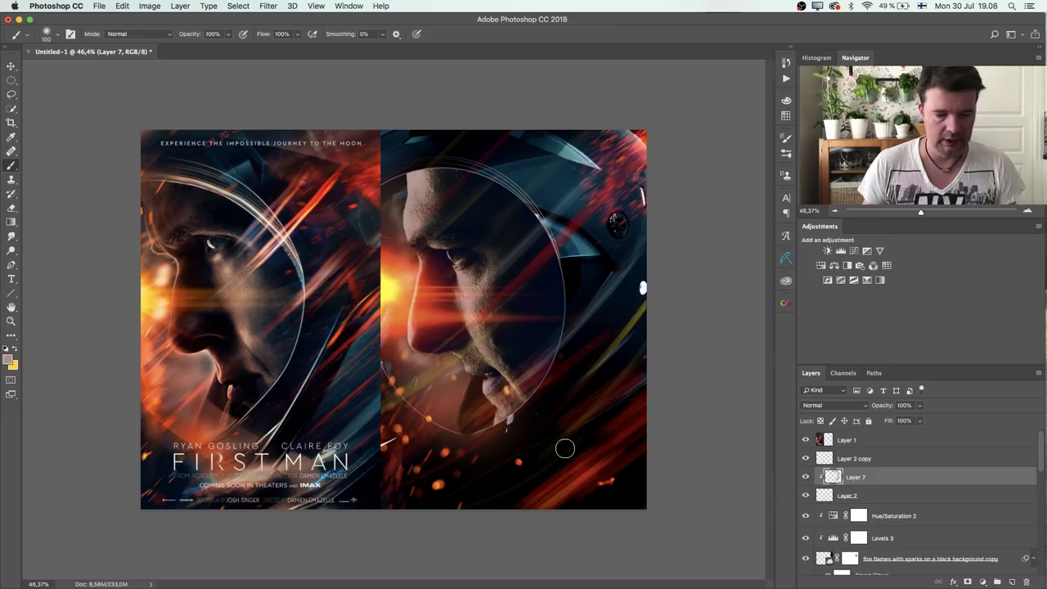
pyautogui.press('super+minus')
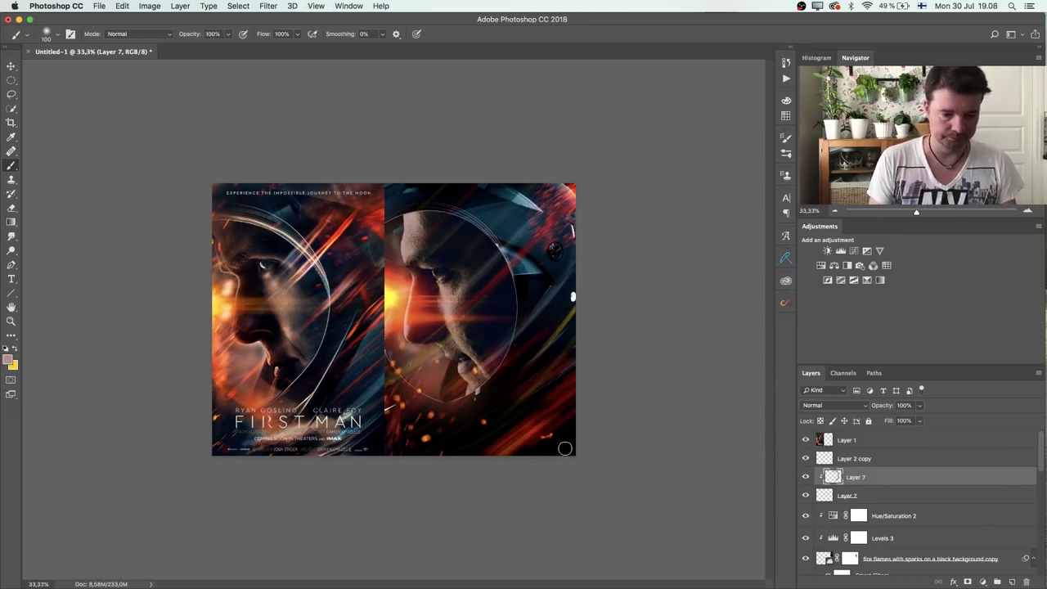